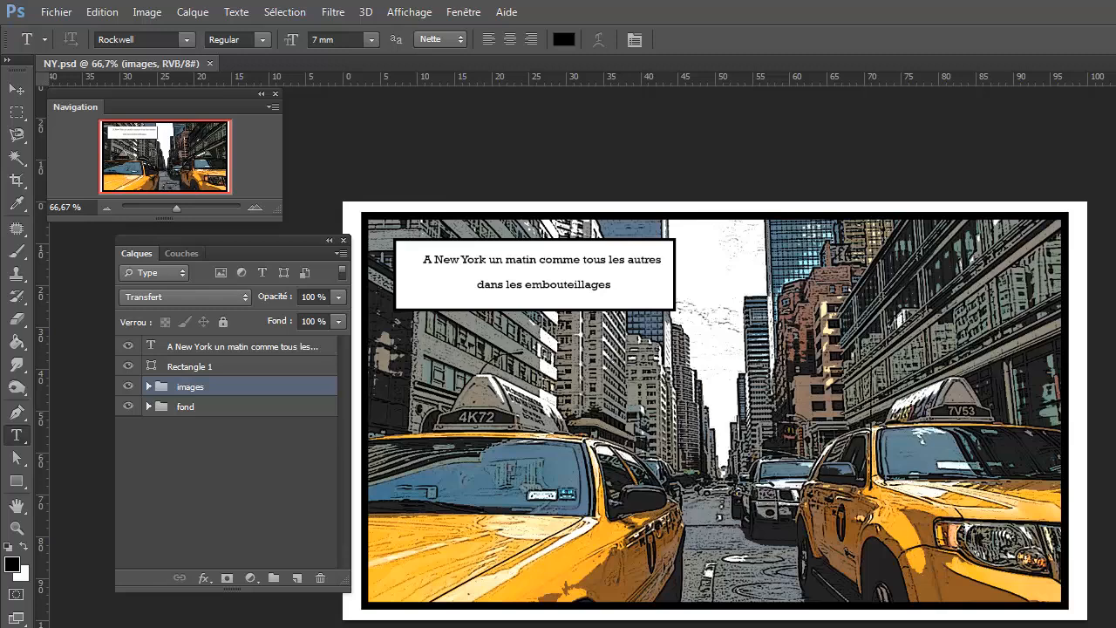
Close NY.psd and create a new 1280 × 720 pixel document at 72 pixels/inch, in RGB colour with a white background.
{"action": "left_click", "coordinate": [58, 13]}
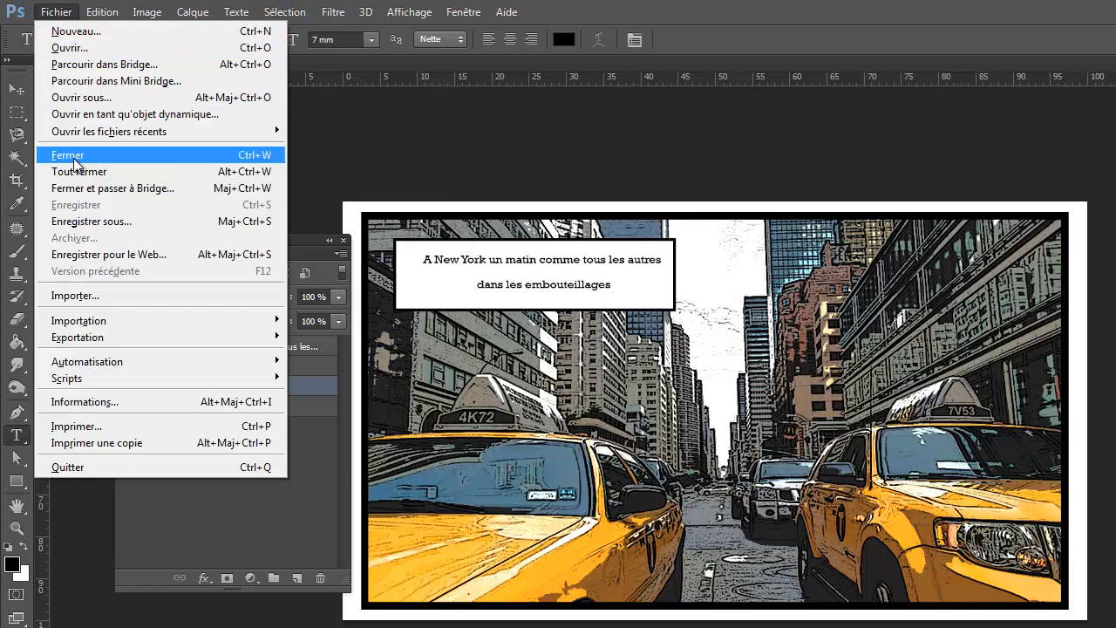
{"action": "left_click", "coordinate": [73, 158]}
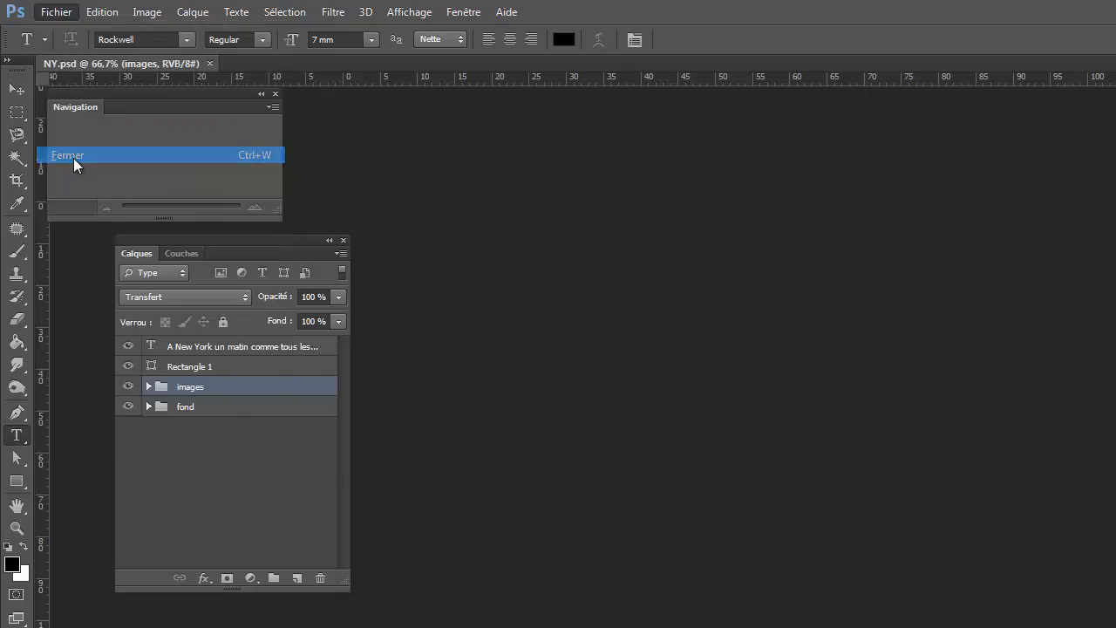
{"action": "left_click", "coordinate": [55, 13]}
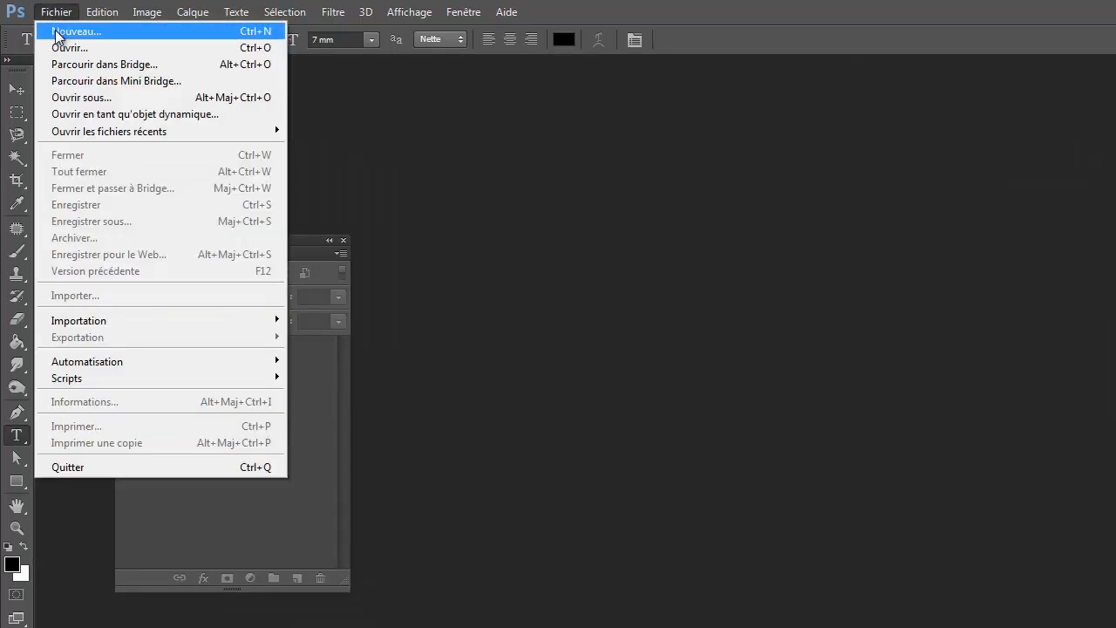
{"action": "left_click", "coordinate": [58, 32]}
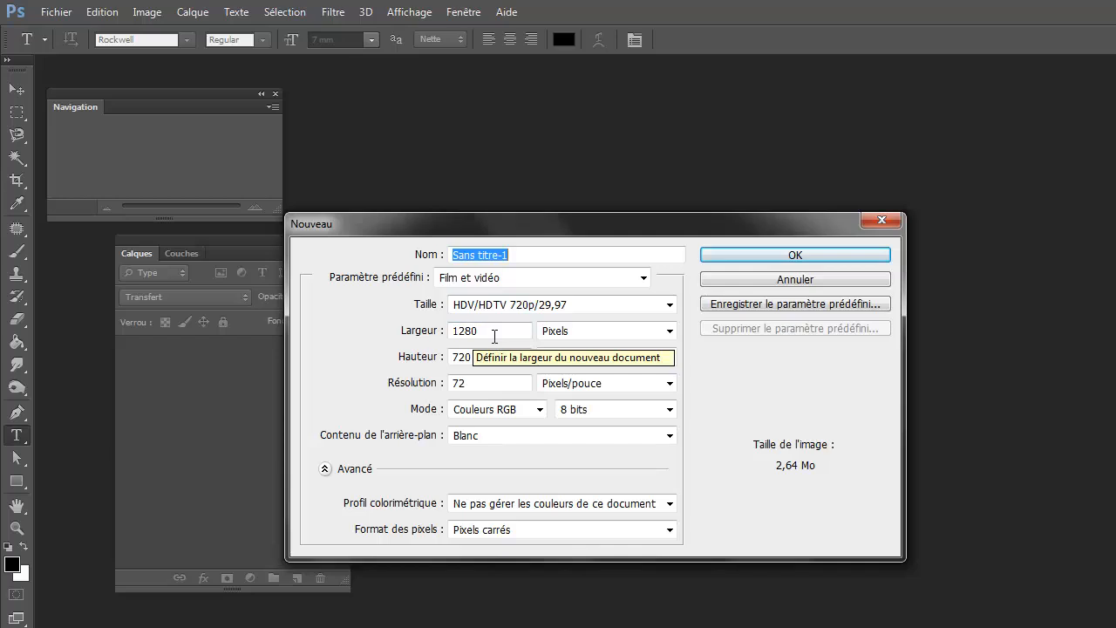
{"action": "left_click", "coordinate": [782, 255]}
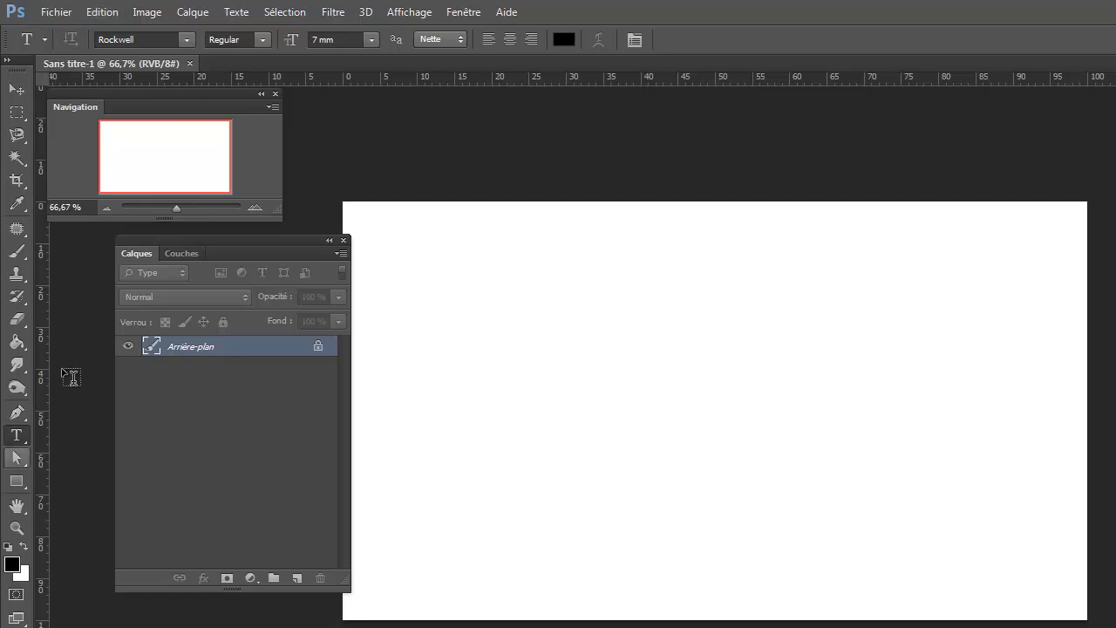
Convert the locked background into a regular layer named Calque 0 and duplicate it.
{"action": "double_click", "coordinate": [208, 348]}
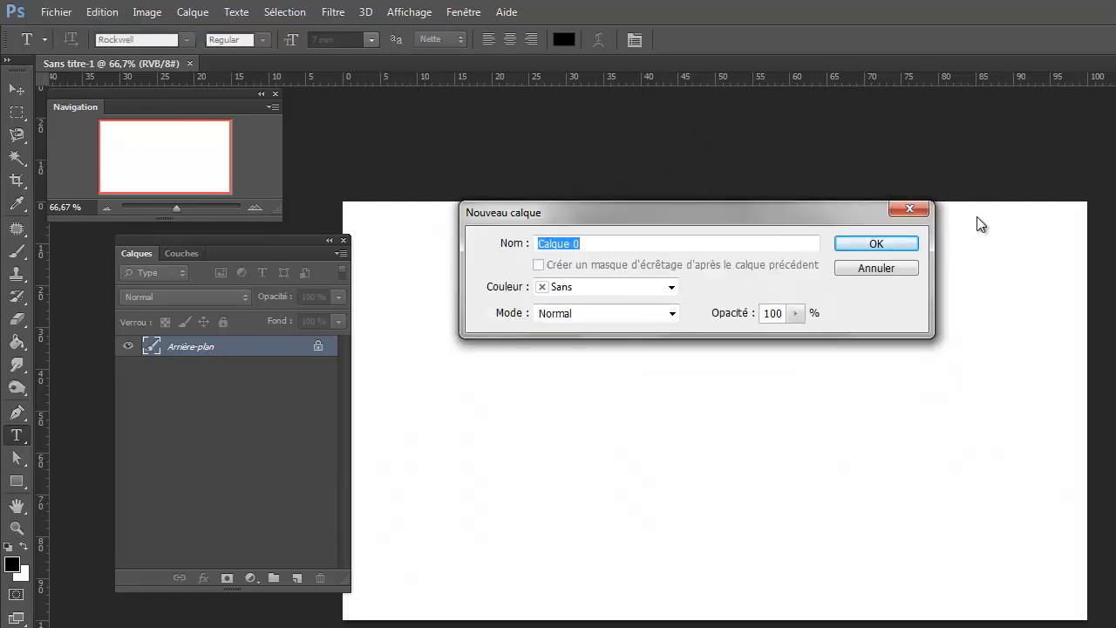
{"action": "left_click", "coordinate": [869, 243]}
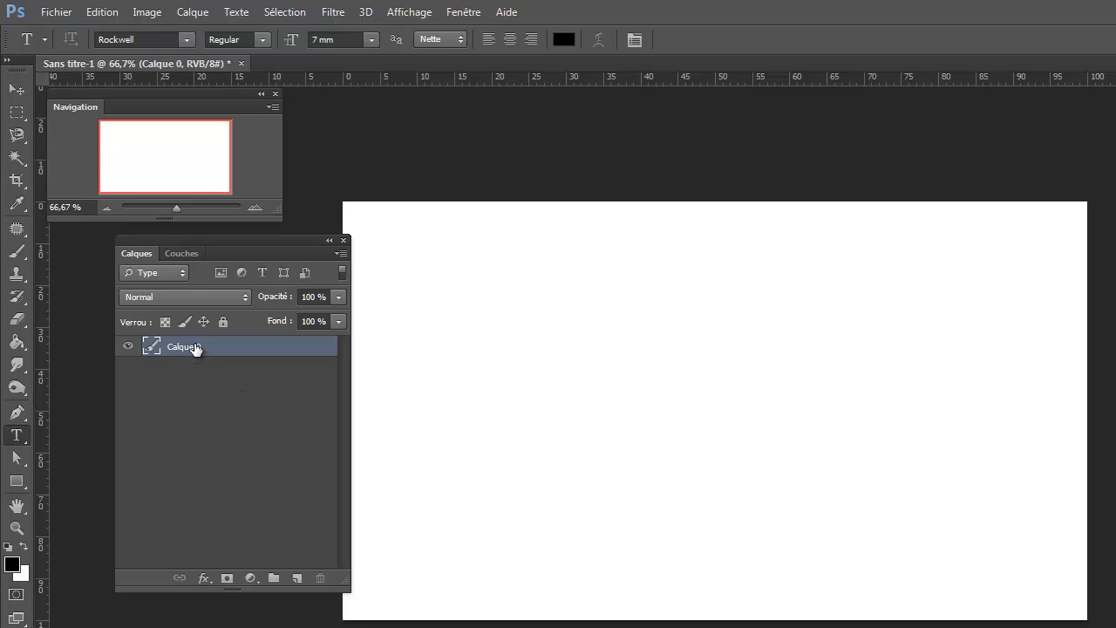
{"action": "right_click", "coordinate": [196, 347]}
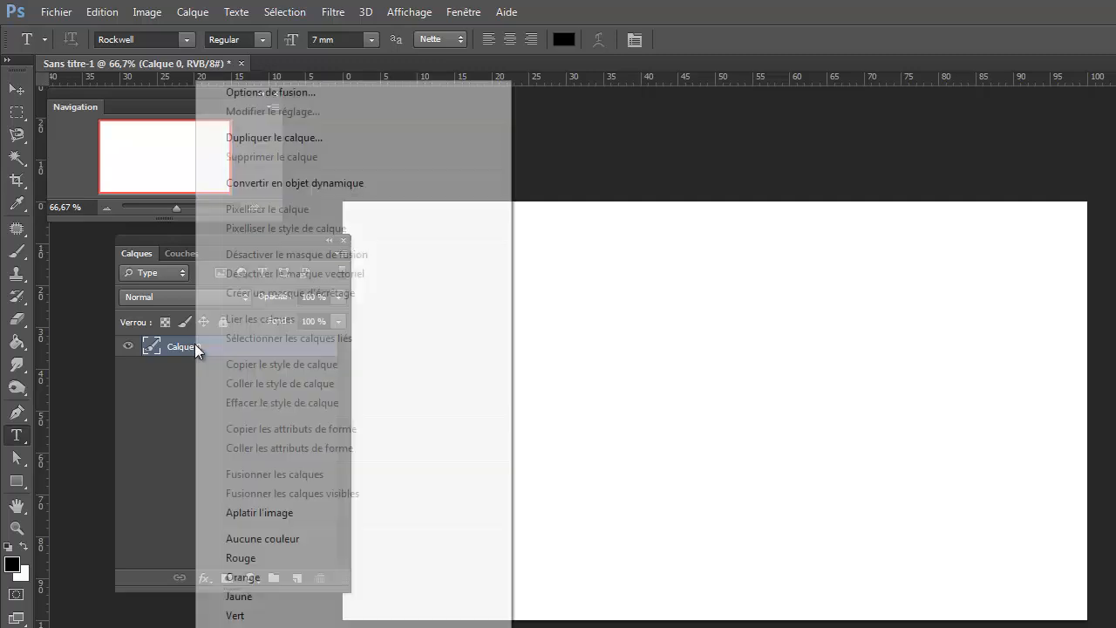
{"action": "left_click", "coordinate": [166, 404]}
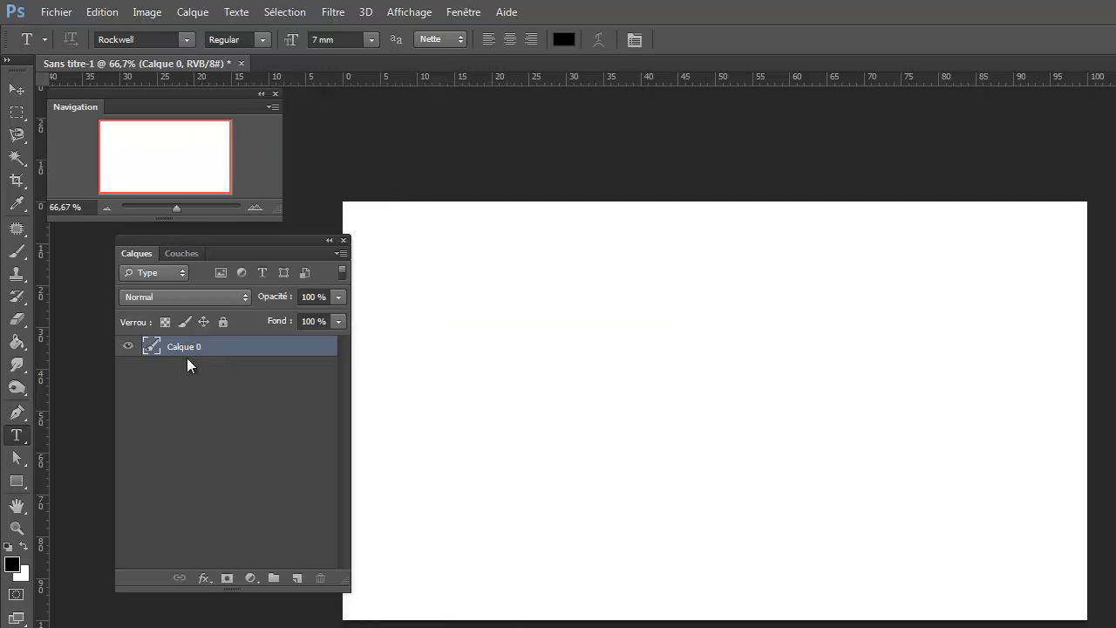
{"action": "left_click_drag", "start_coordinate": [189, 353], "coordinate": [299, 580]}
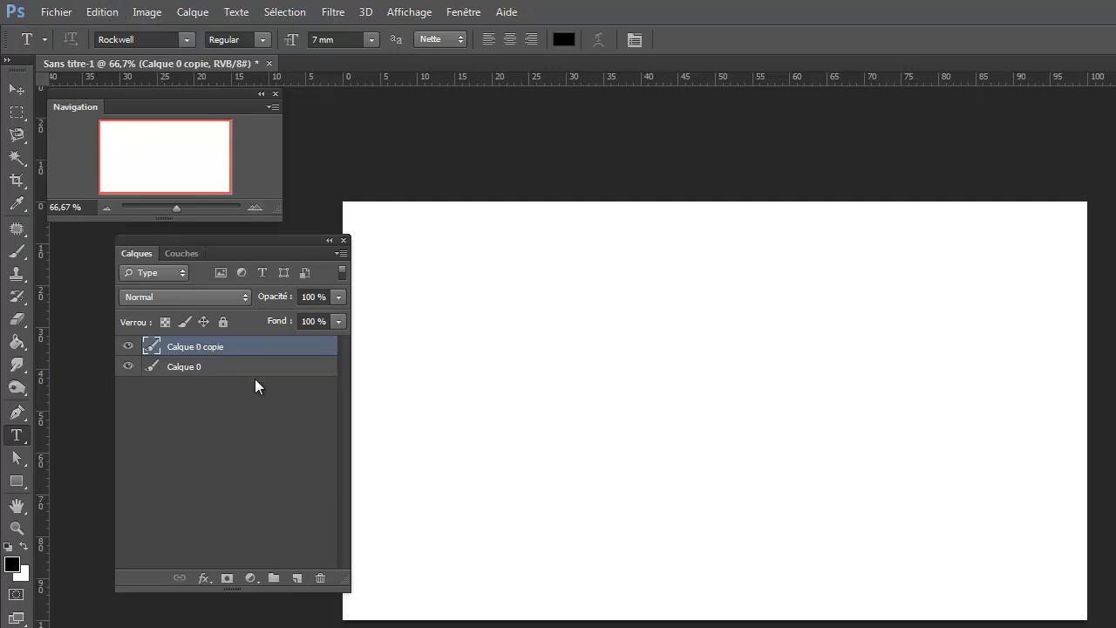
Fill the duplicated layer with black (Noir) in Normal mode at 100% opacity.
{"action": "left_click", "coordinate": [106, 12]}
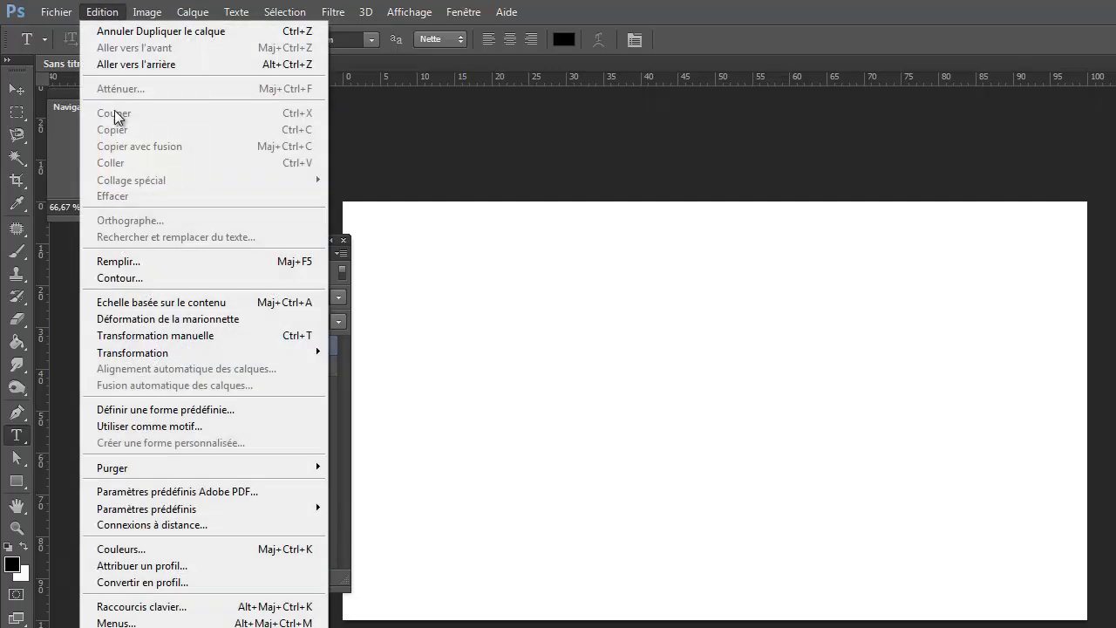
{"action": "left_click", "coordinate": [136, 260]}
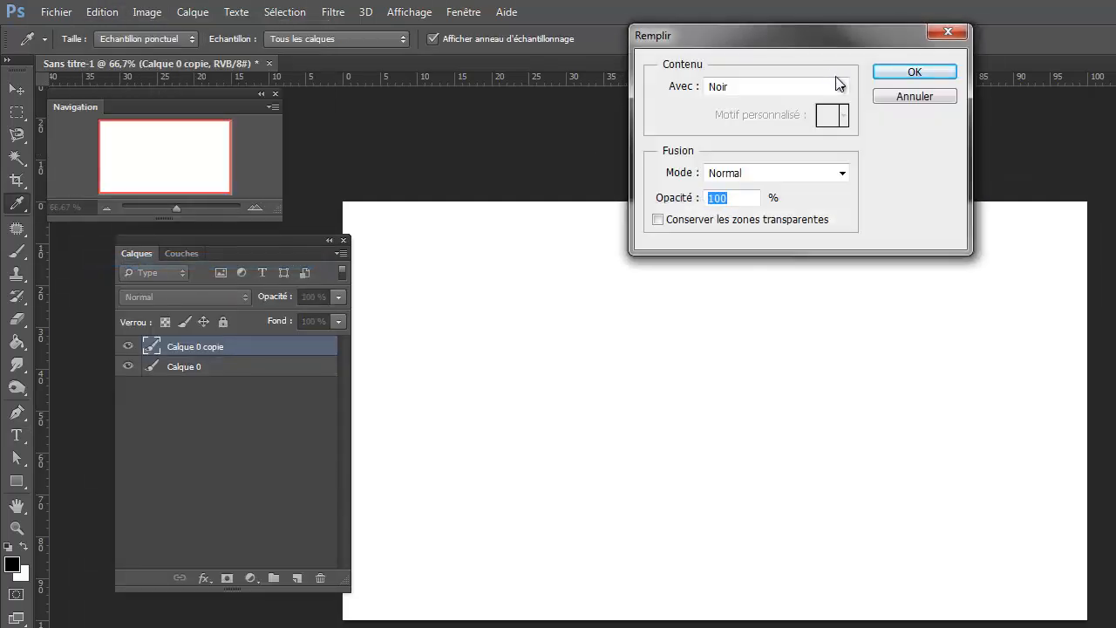
{"action": "left_click", "coordinate": [839, 86]}
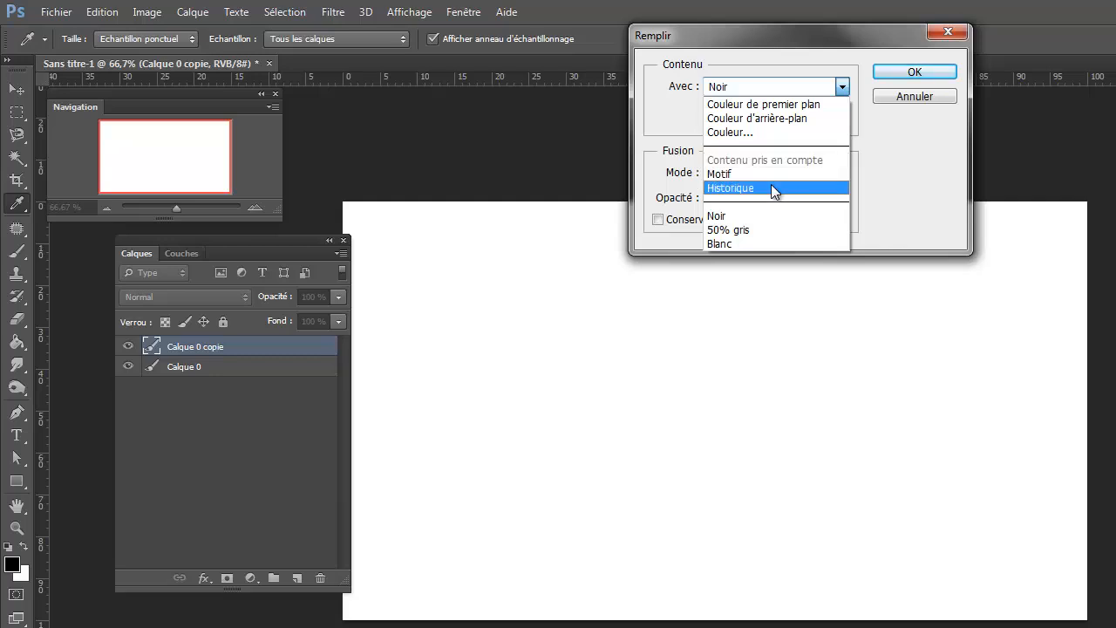
{"action": "left_click", "coordinate": [762, 211]}
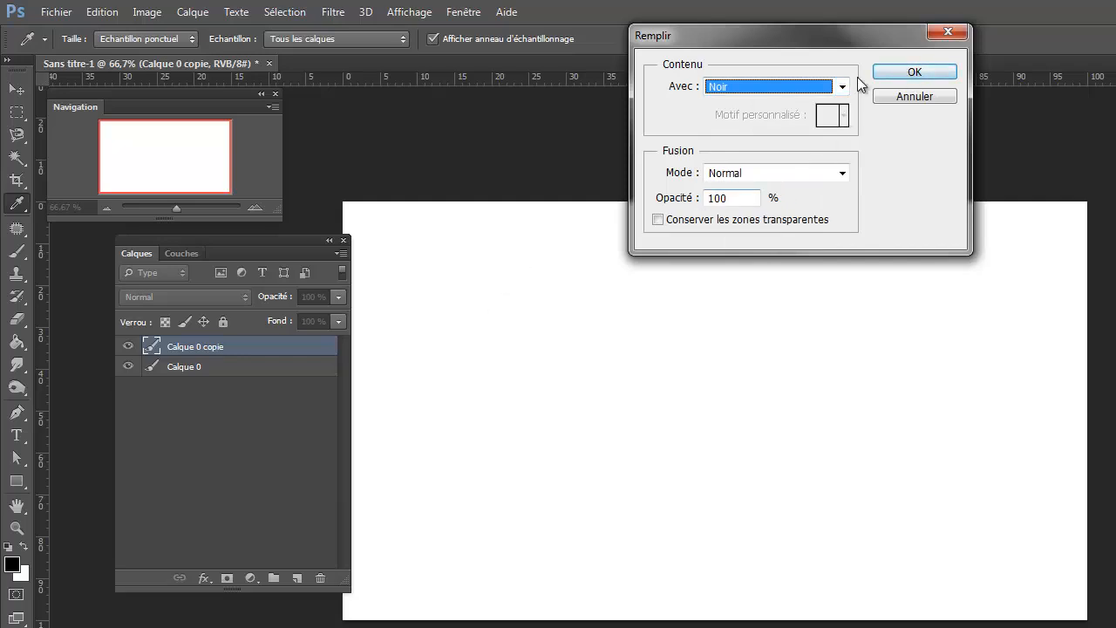
{"action": "left_click", "coordinate": [898, 74]}
{"action": "key", "text": "t"}
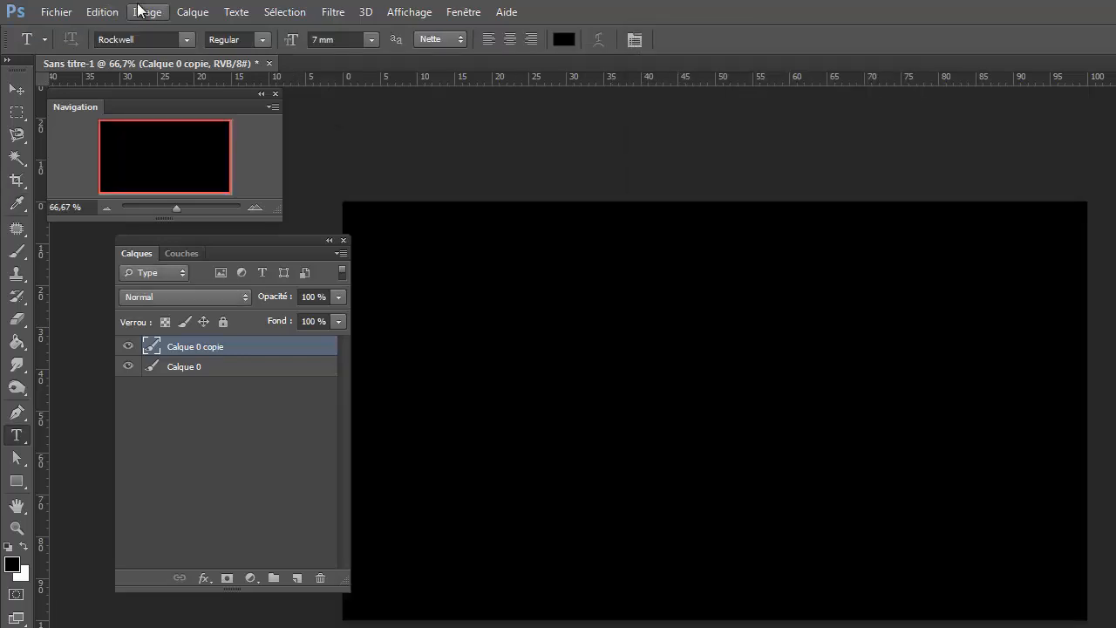
Scale the black layer to 95% in both width and height, keeping it centred to leave a white border.
{"action": "left_click", "coordinate": [102, 13]}
{"action": "mouse_move", "coordinate": [316, 352]}
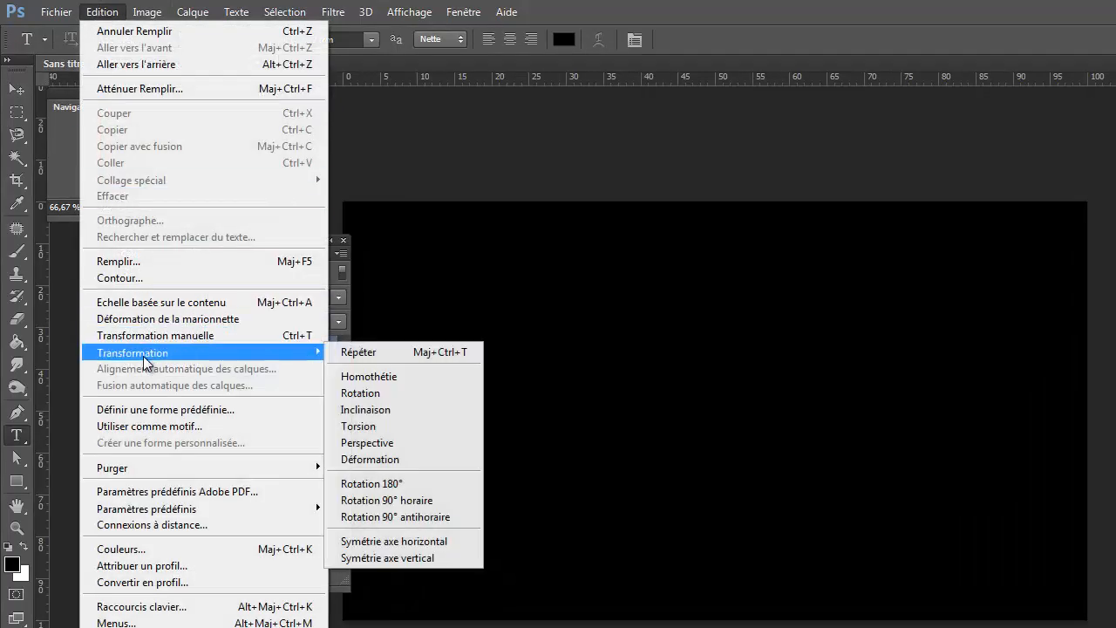
{"action": "left_click", "coordinate": [362, 381]}
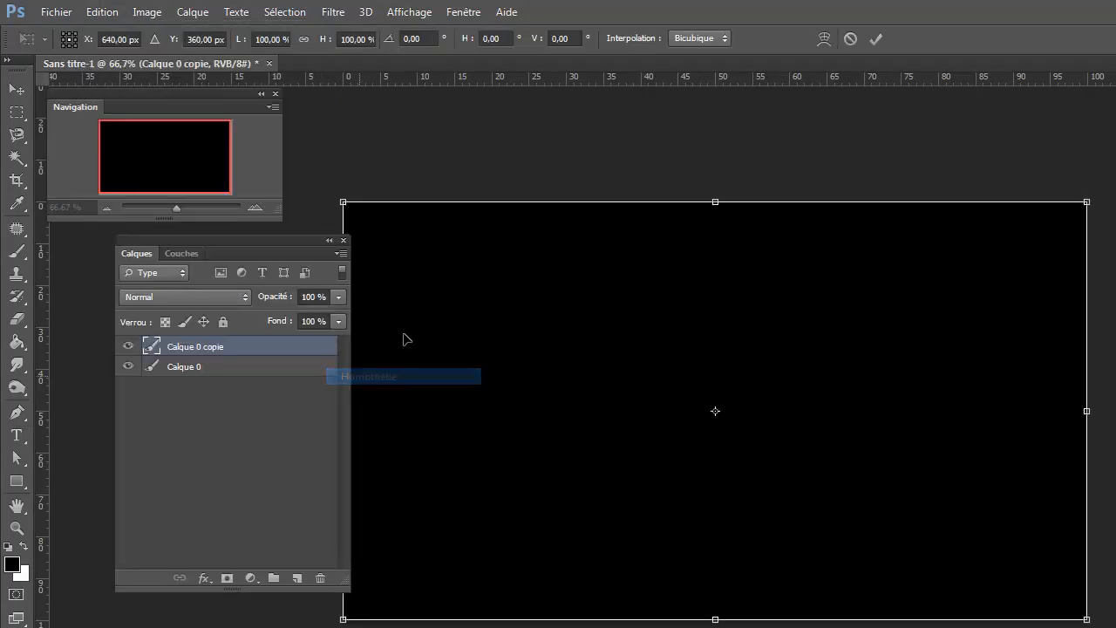
{"action": "left_click", "coordinate": [274, 38]}
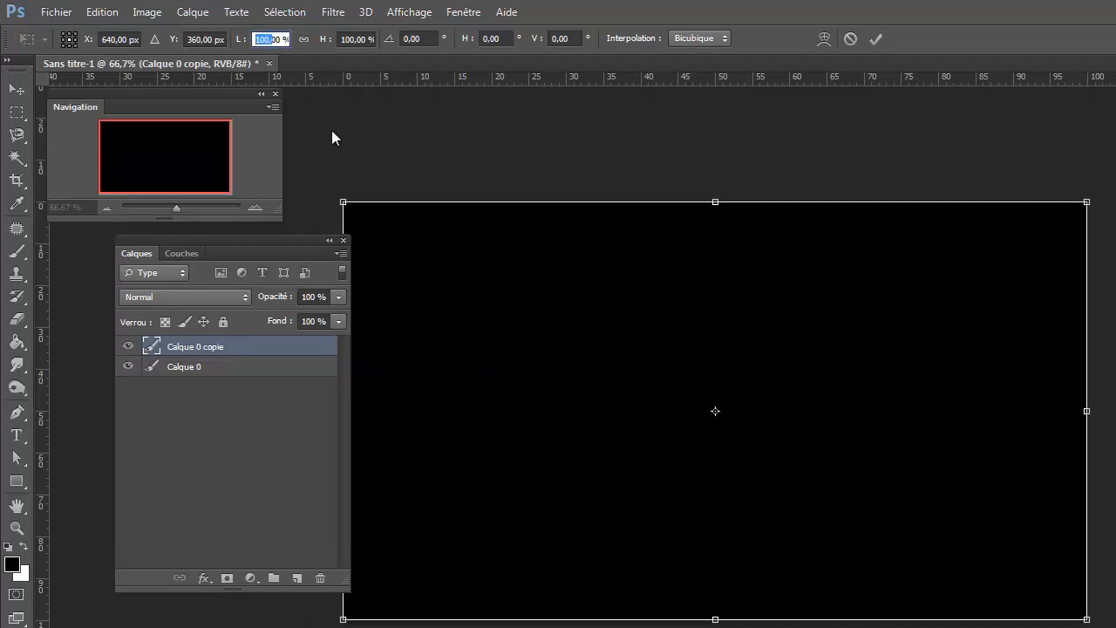
{"action": "type", "text": "95"}
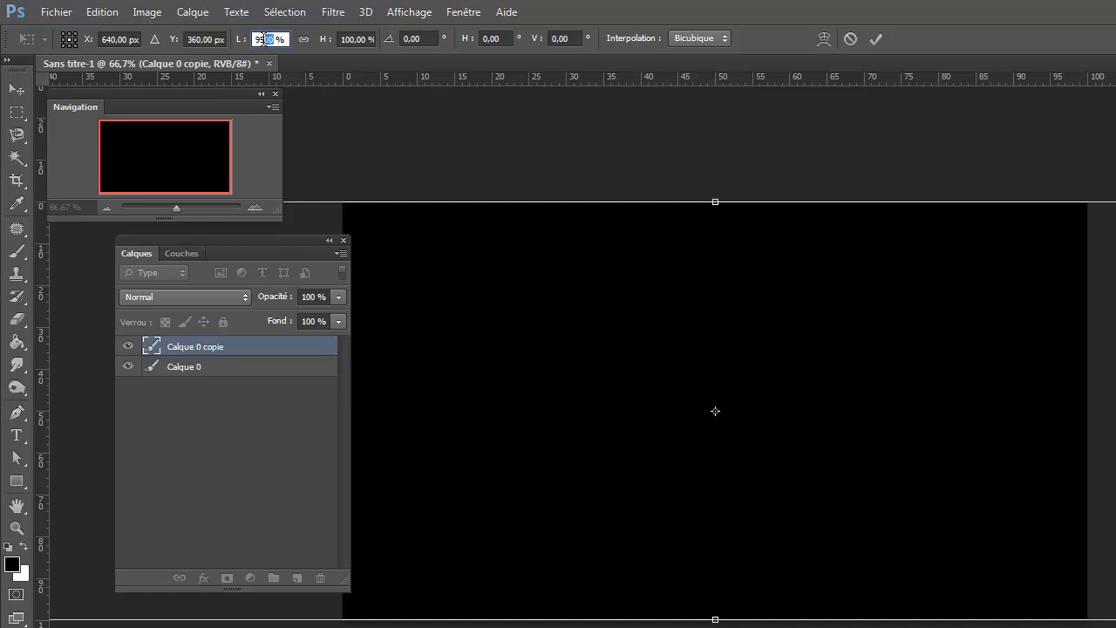
{"action": "key", "text": "Return"}
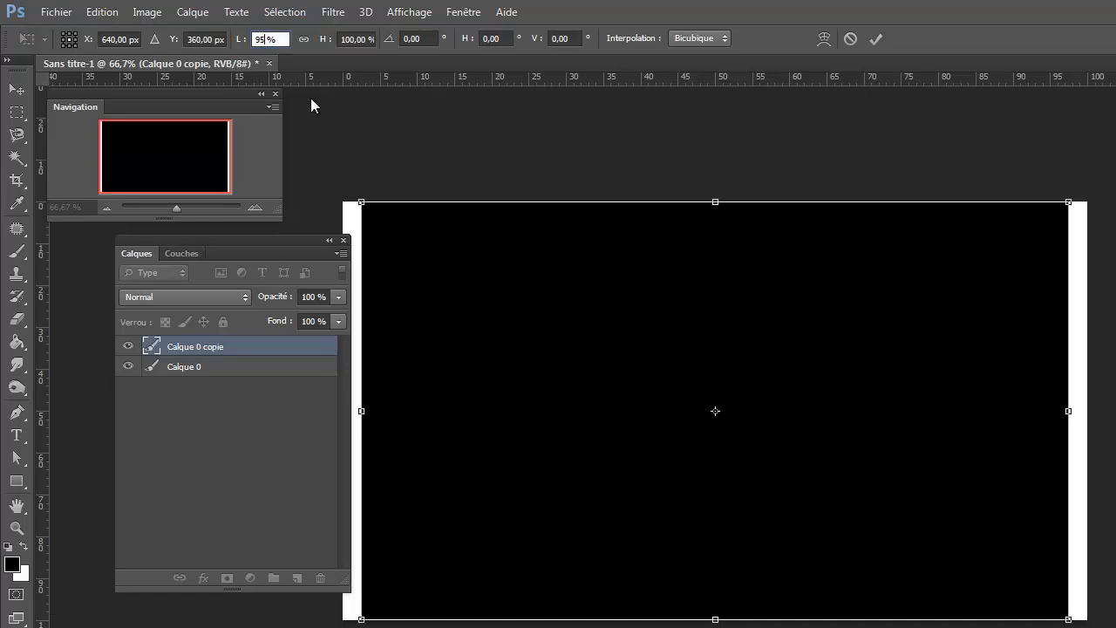
{"action": "left_click", "coordinate": [304, 39]}
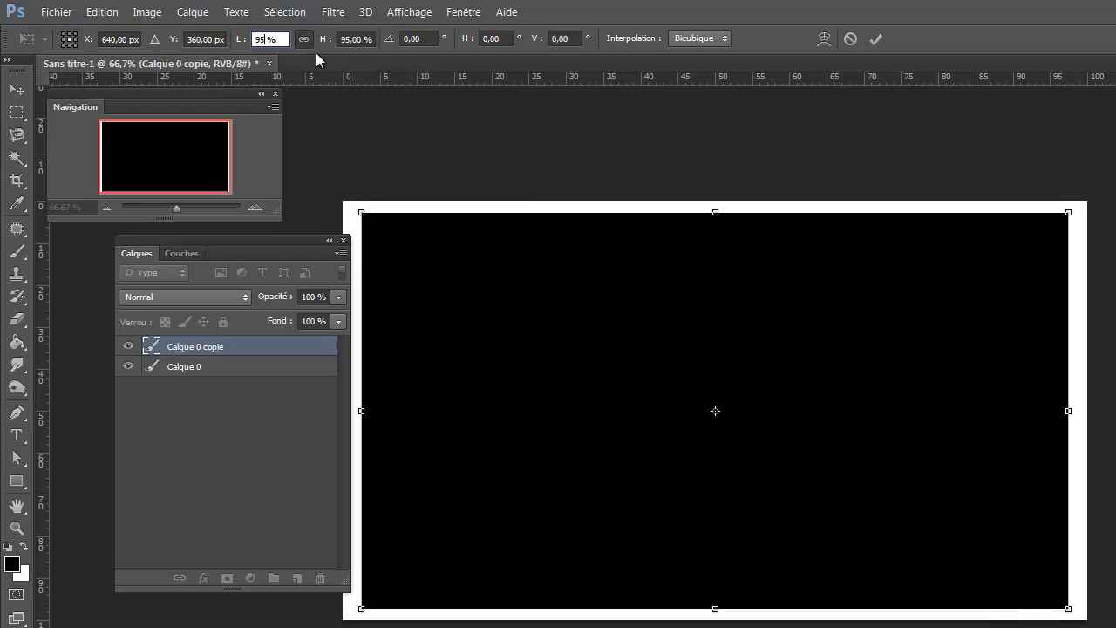
{"action": "left_click", "coordinate": [874, 39]}
{"action": "key", "text": "t"}
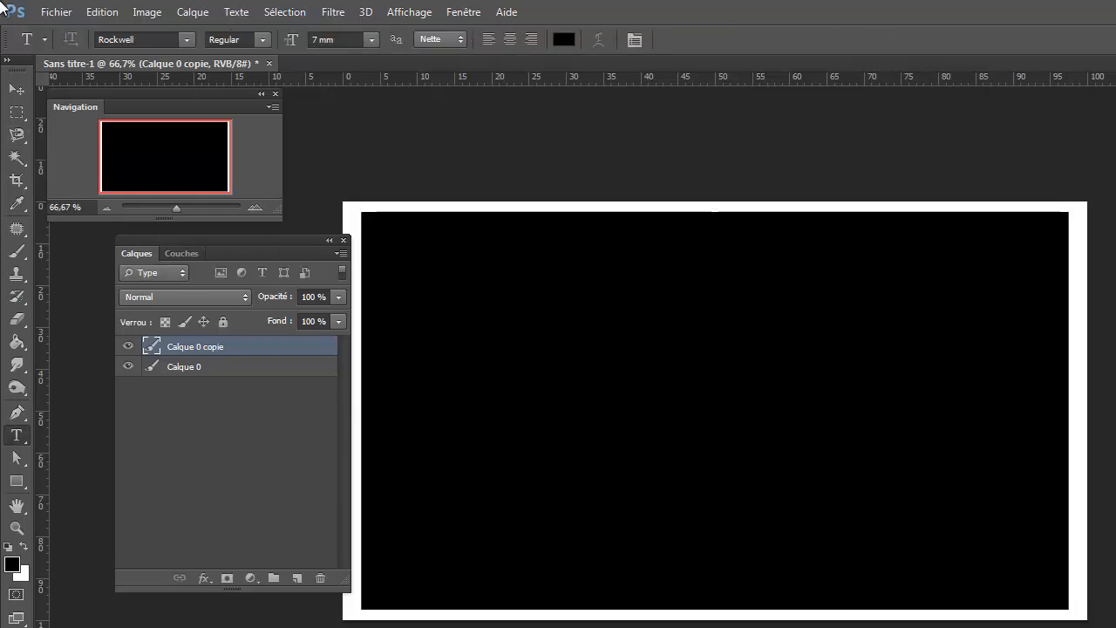
Place the image taxi-cab-381233_960_720.jpg into the document above the black layer.
{"action": "left_click", "coordinate": [54, 14]}
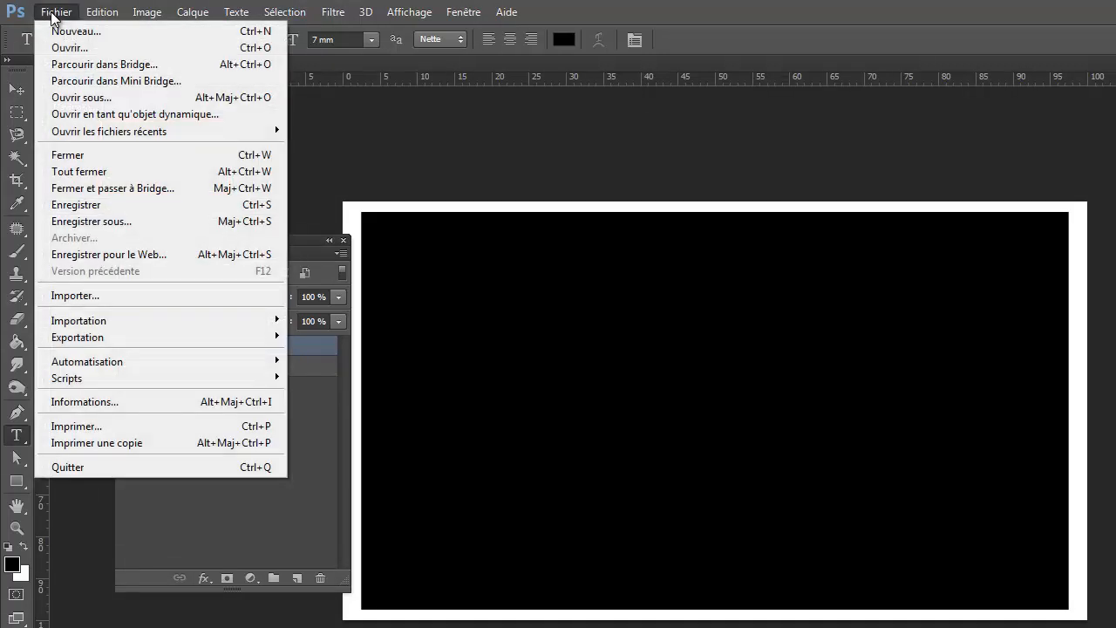
{"action": "left_click", "coordinate": [103, 295]}
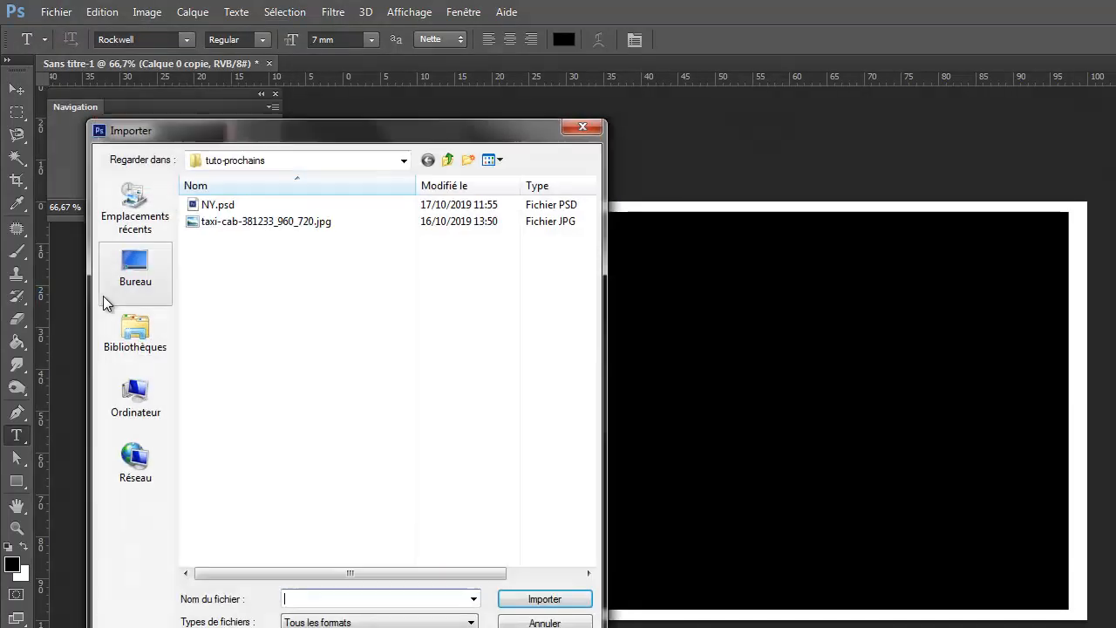
{"action": "left_click", "coordinate": [240, 223]}
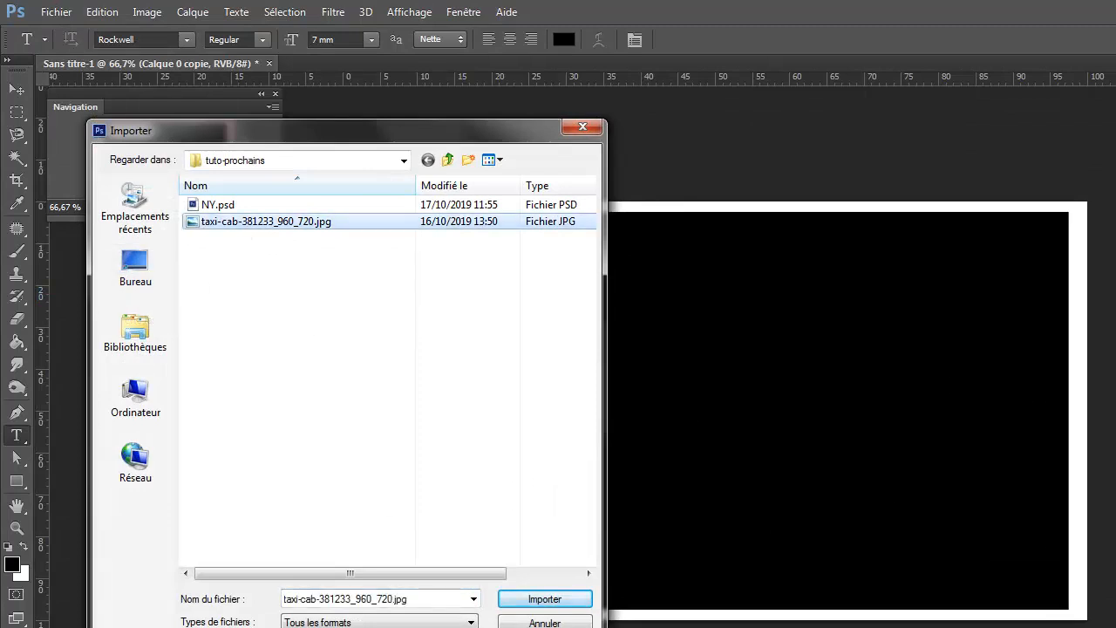
{"action": "left_click", "coordinate": [553, 599]}
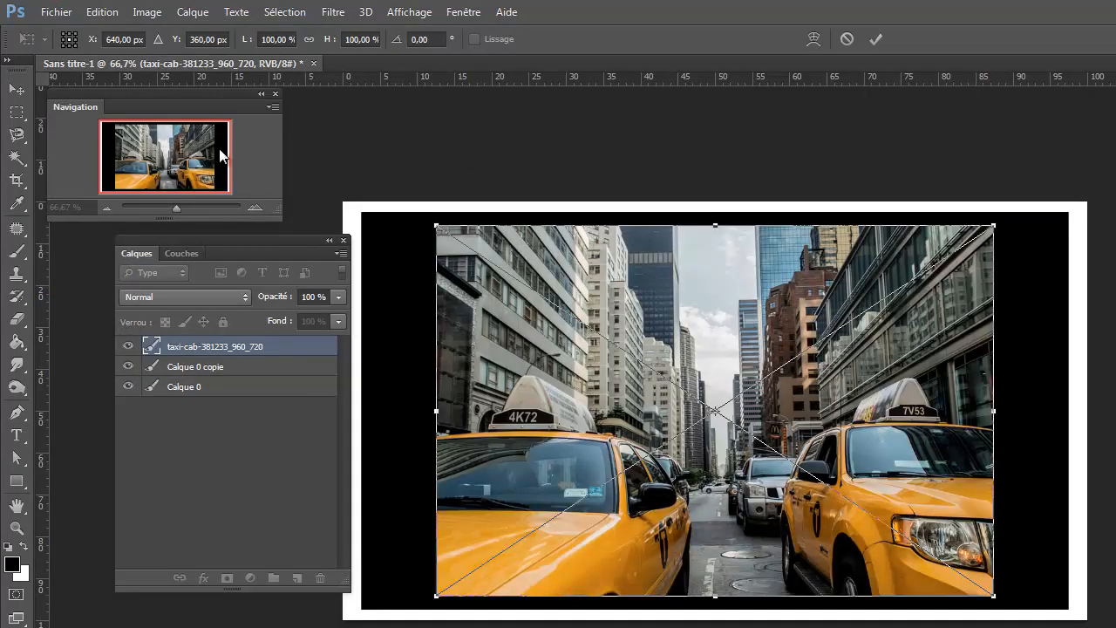
Move the Layers panel off the canvas and stretch the photo to about 124% width, leaving thin black margins at both sides.
{"action": "left_click_drag", "start_coordinate": [272, 238], "coordinate": [207, 243]}
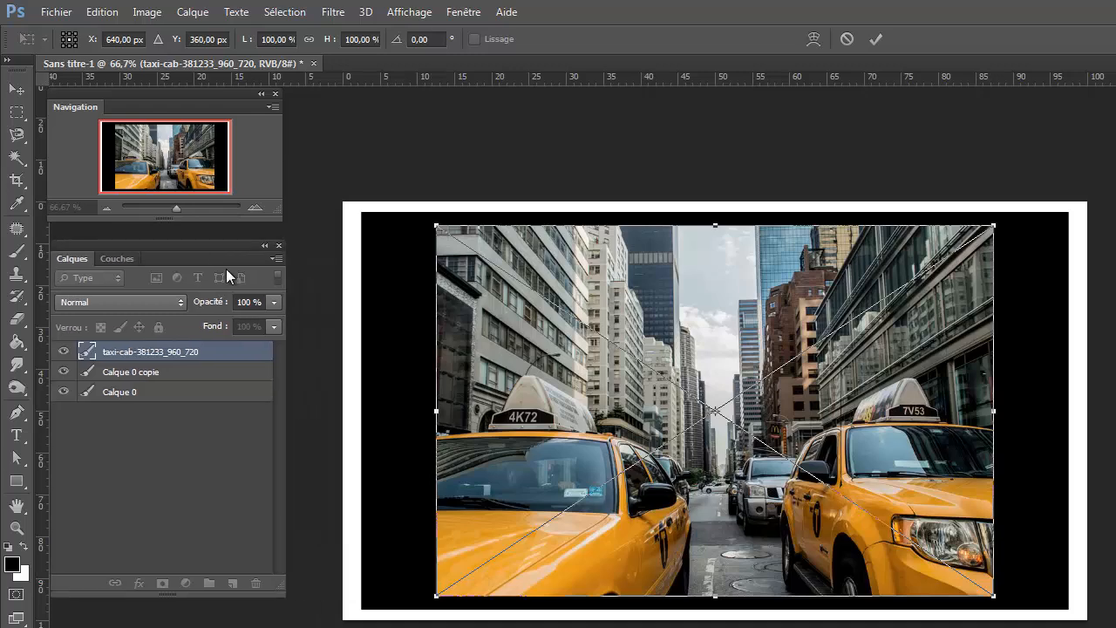
{"action": "left_click_drag", "start_coordinate": [437, 598], "coordinate": [377, 600]}
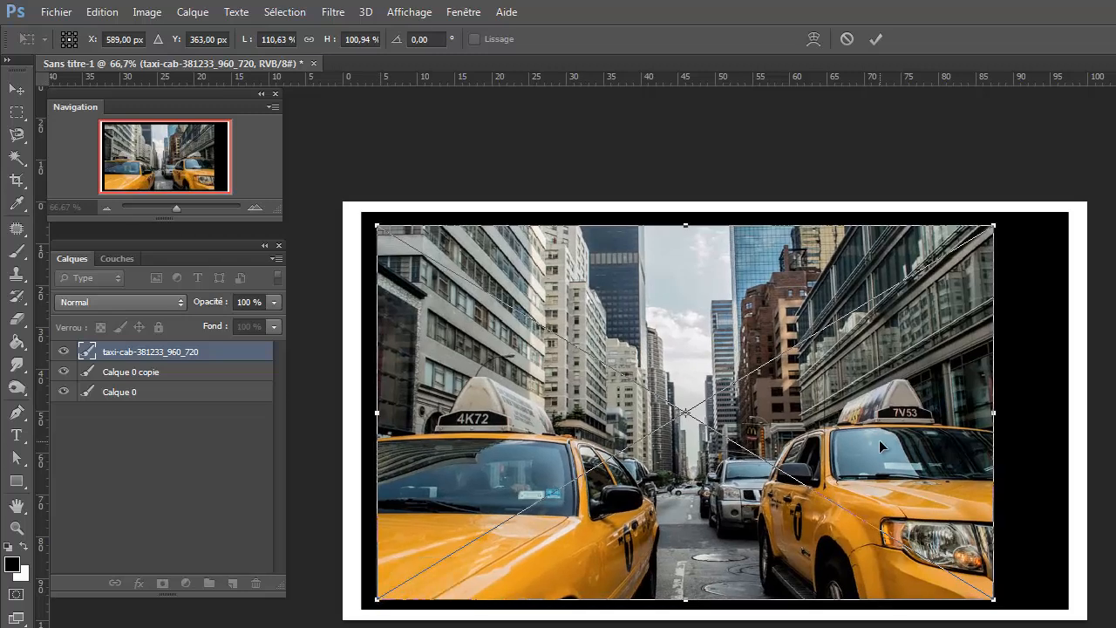
{"action": "left_click_drag", "start_coordinate": [996, 413], "coordinate": [1066, 400]}
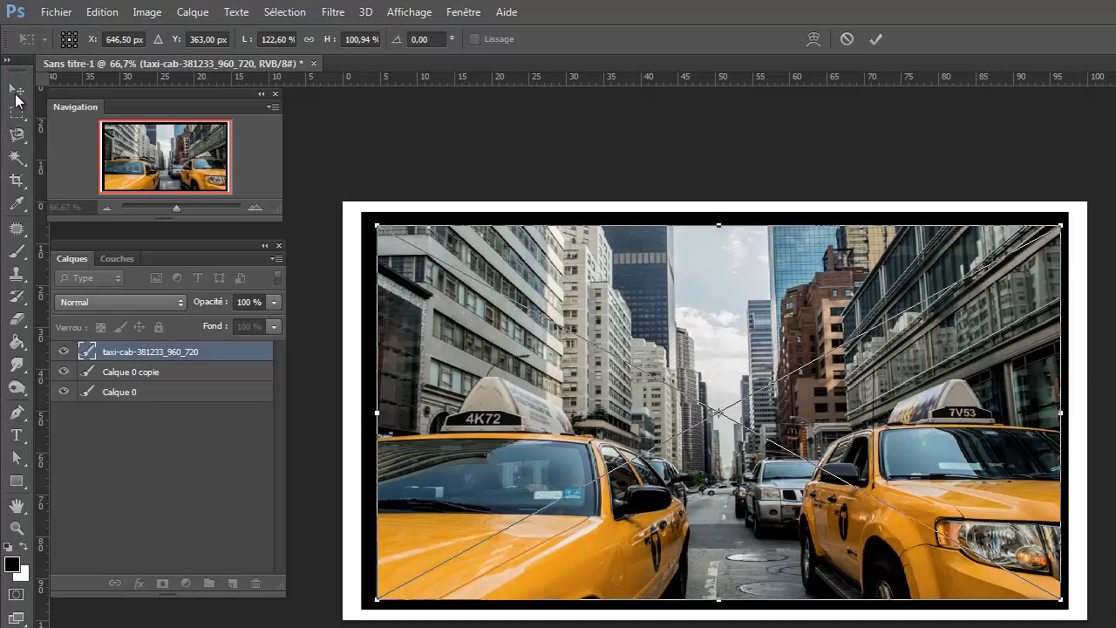
{"action": "left_click_drag", "start_coordinate": [376, 411], "coordinate": [370, 415]}
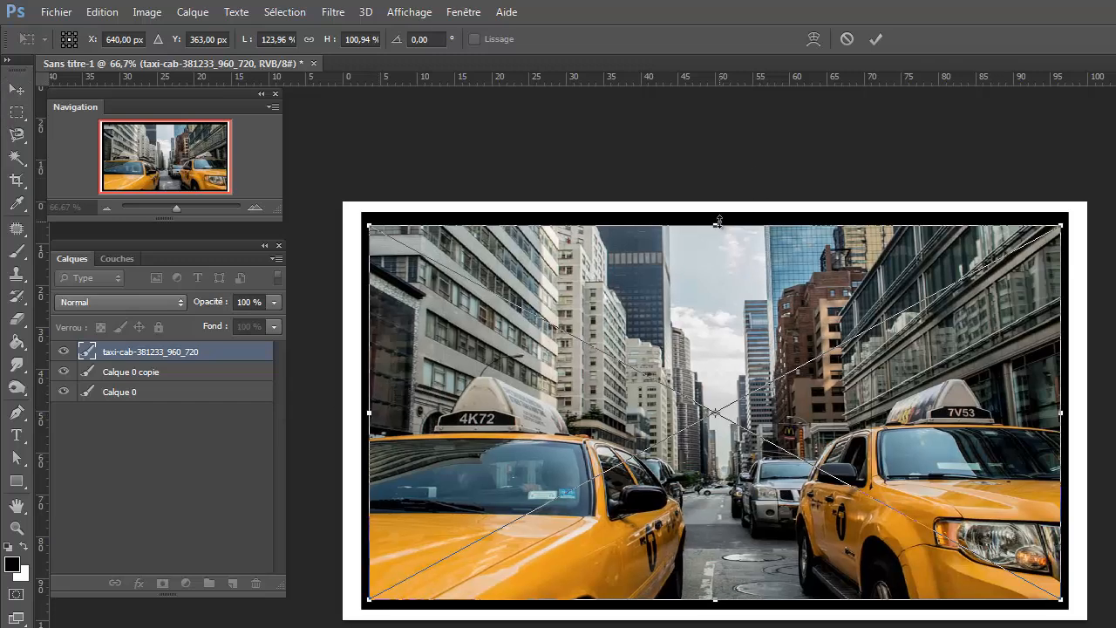
Stretch the photo to about 102% height, adjust its vertical position so a thin black frame surrounds it, and commit the placement.
{"action": "mouse_move", "coordinate": [715, 220]}
{"action": "left_mouse_down"}
{"action": "mouse_move", "coordinate": [717, 207]}
{"action": "mouse_move", "coordinate": [715, 219]}
{"action": "left_mouse_up"}
{"action": "key", "text": "Up"}
{"action": "key", "text": "Up"}
{"action": "key", "text": "Up"}
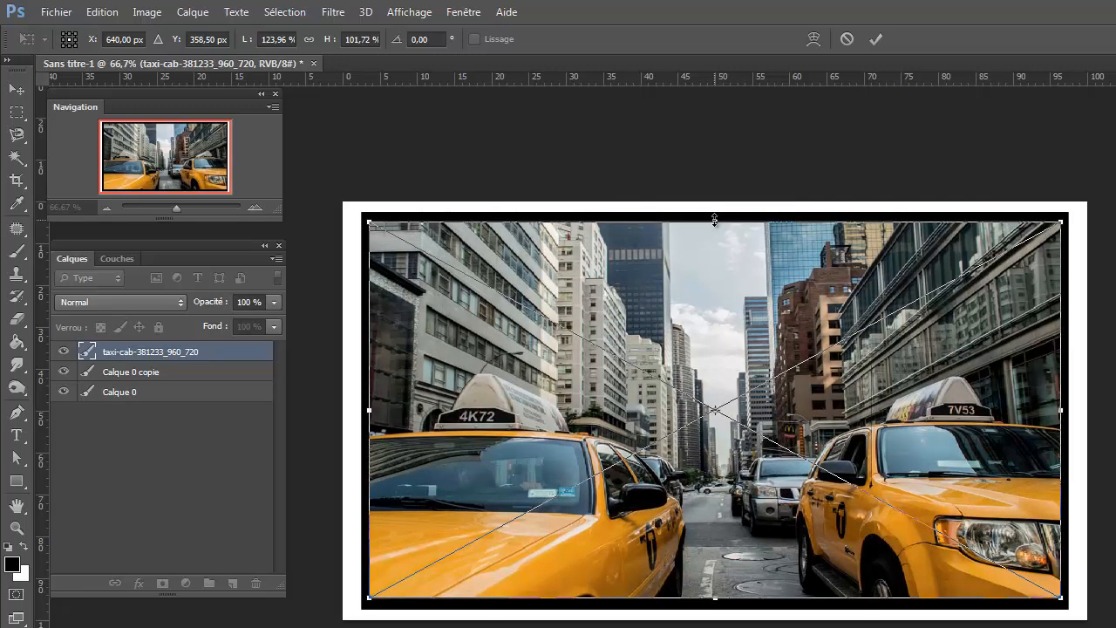
{"action": "key", "text": "Up"}
{"action": "key", "text": "Up"}
{"action": "key", "text": "Up"}
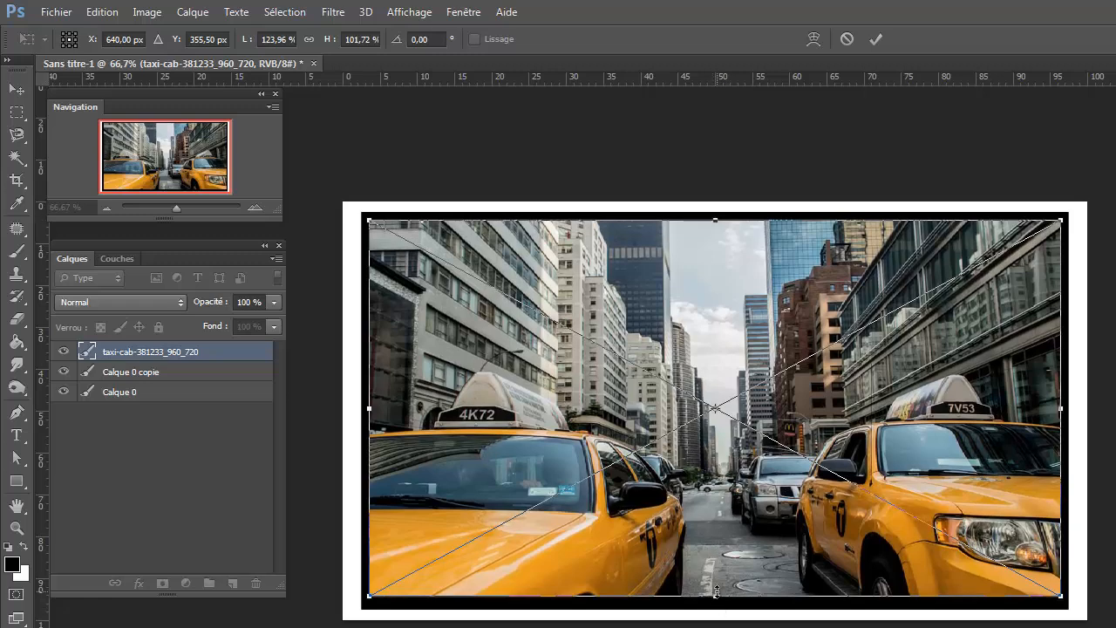
{"action": "key", "text": "Down"}
{"action": "key", "text": "Down"}
{"action": "key", "text": "Down"}
{"action": "key", "text": "Down"}
{"action": "key", "text": "Down"}
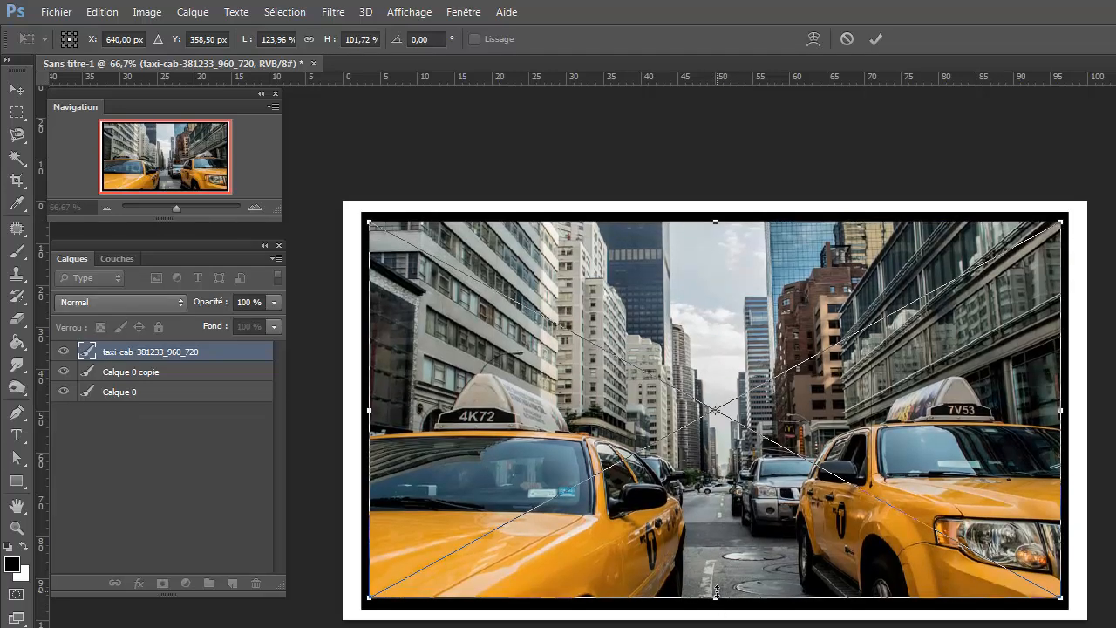
{"action": "left_click_drag", "start_coordinate": [716, 593], "coordinate": [720, 600]}
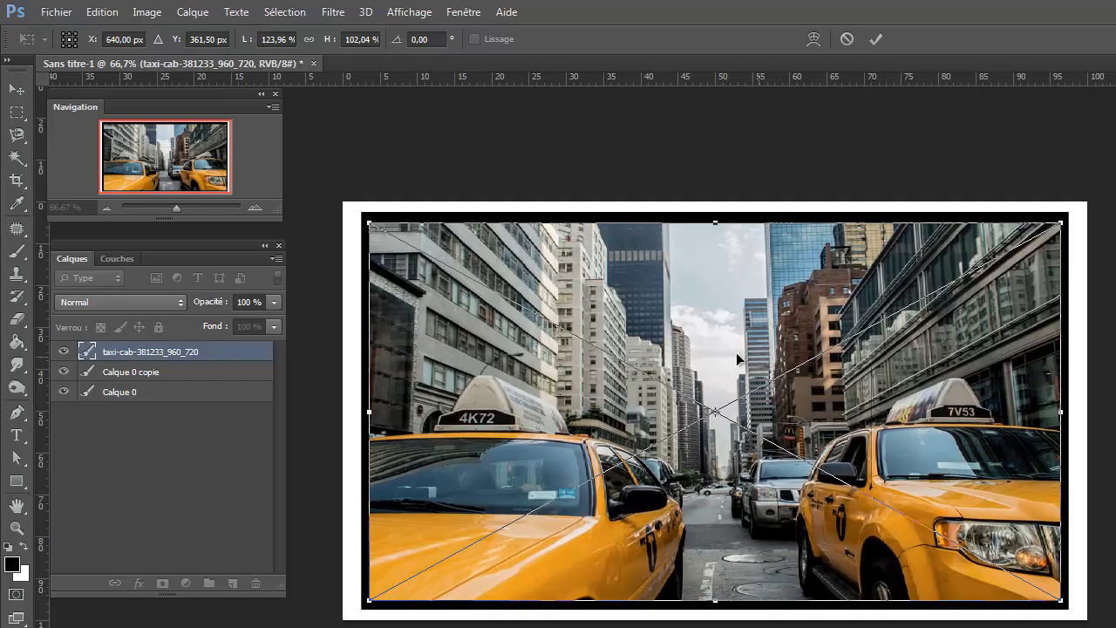
{"action": "left_click", "coordinate": [877, 40]}
{"action": "key", "text": "t"}
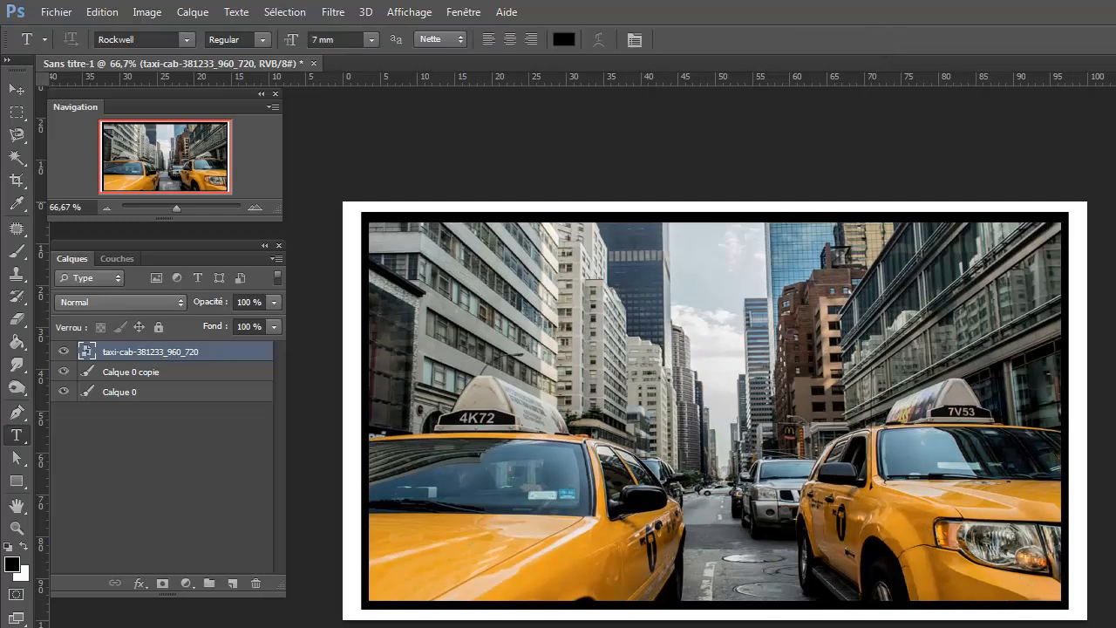
Group the layers Calque 0 copie and Calque 0, and name the group "case".
{"action": "left_click", "coordinate": [127, 375]}
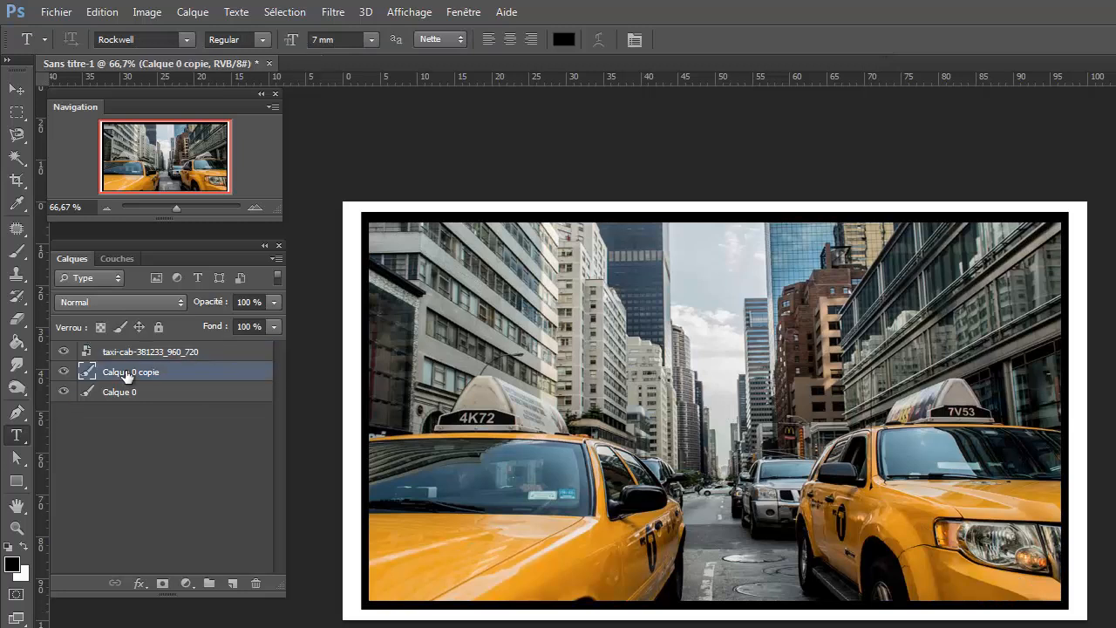
{"action": "left_click", "coordinate": [127, 400], "text": "shift"}
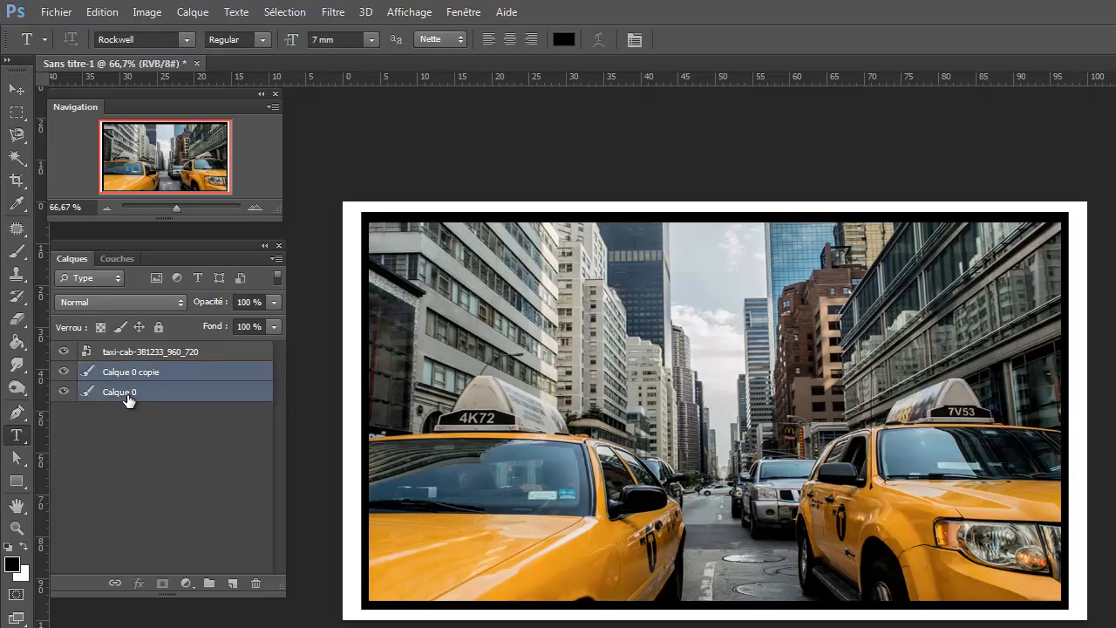
{"action": "left_click_drag", "start_coordinate": [159, 417], "coordinate": [209, 583]}
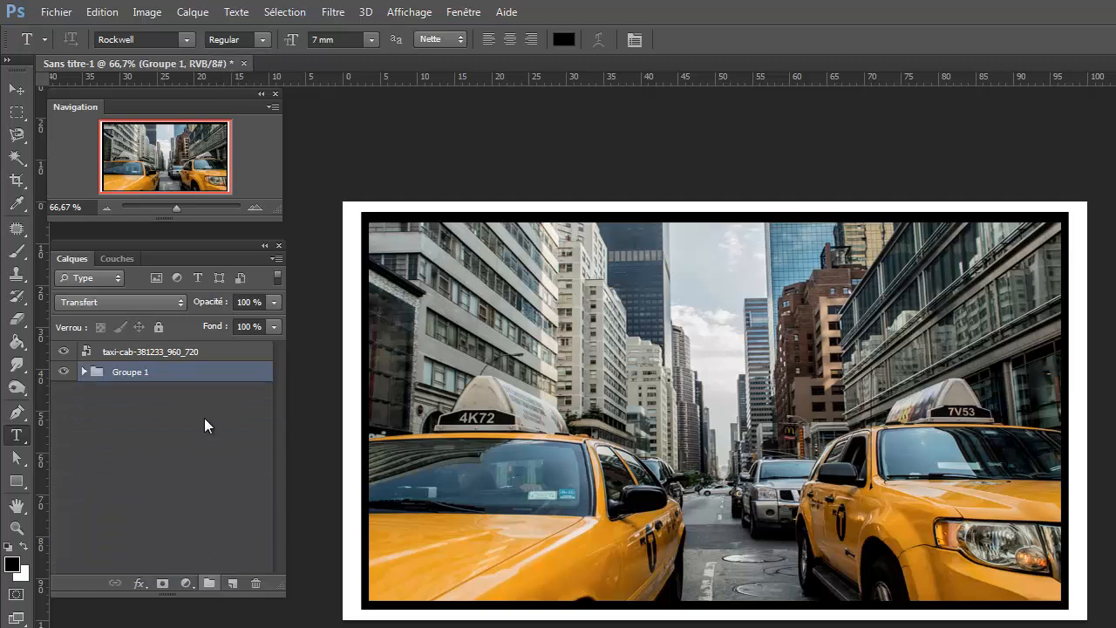
{"action": "double_click", "coordinate": [127, 372]}
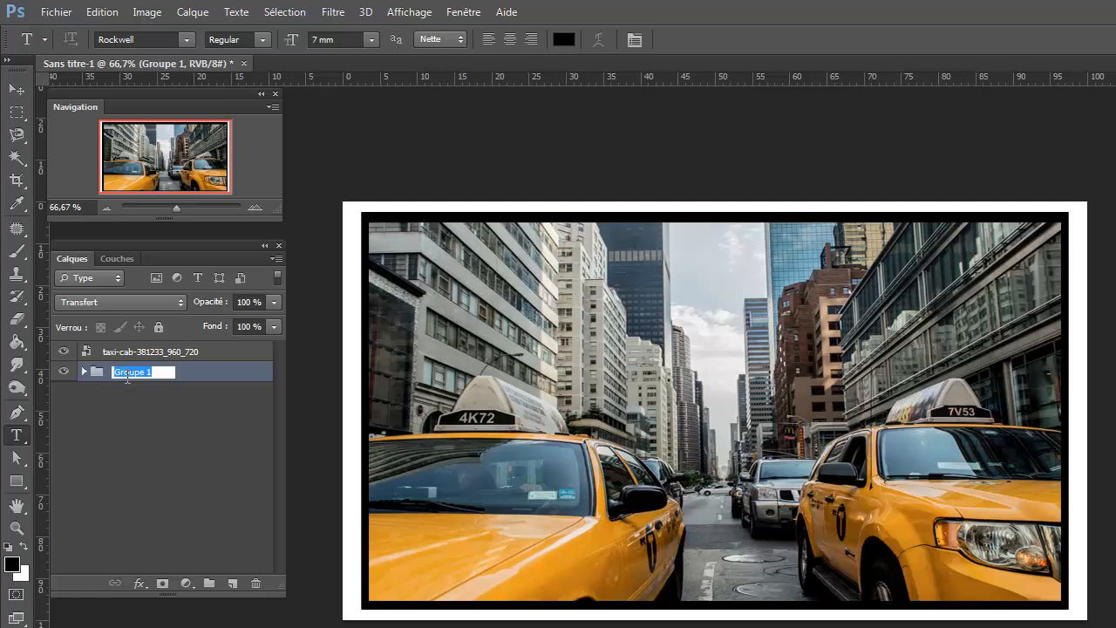
{"action": "type", "text": "case"}
{"action": "left_click", "coordinate": [155, 471]}
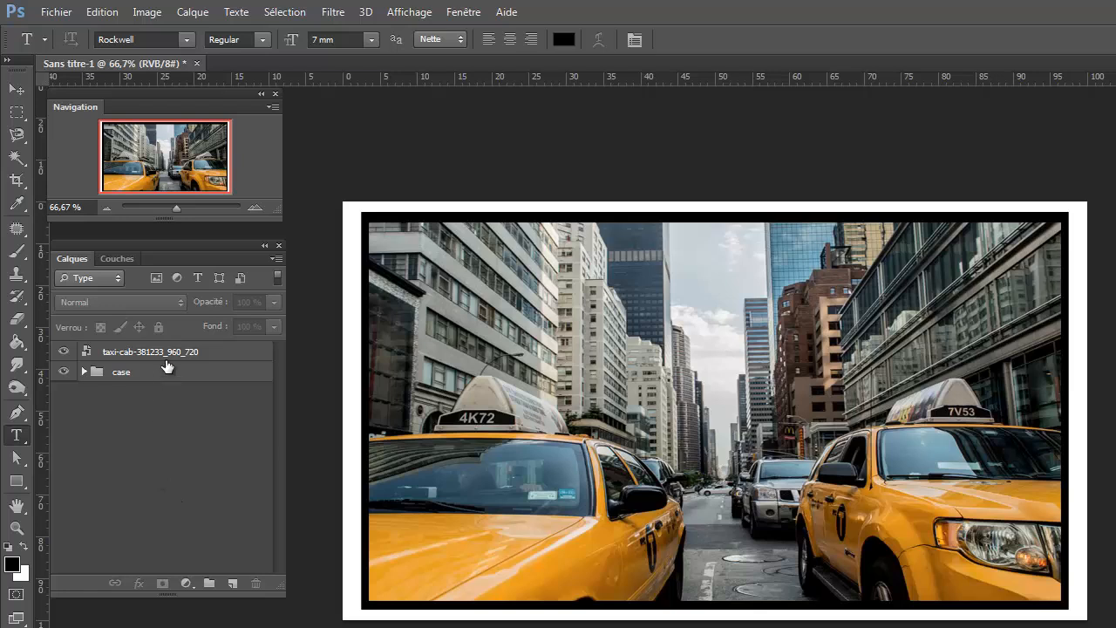
Put the taxi photo layer into its own group and name the group "taxis".
{"action": "left_click_drag", "start_coordinate": [165, 354], "coordinate": [211, 581]}
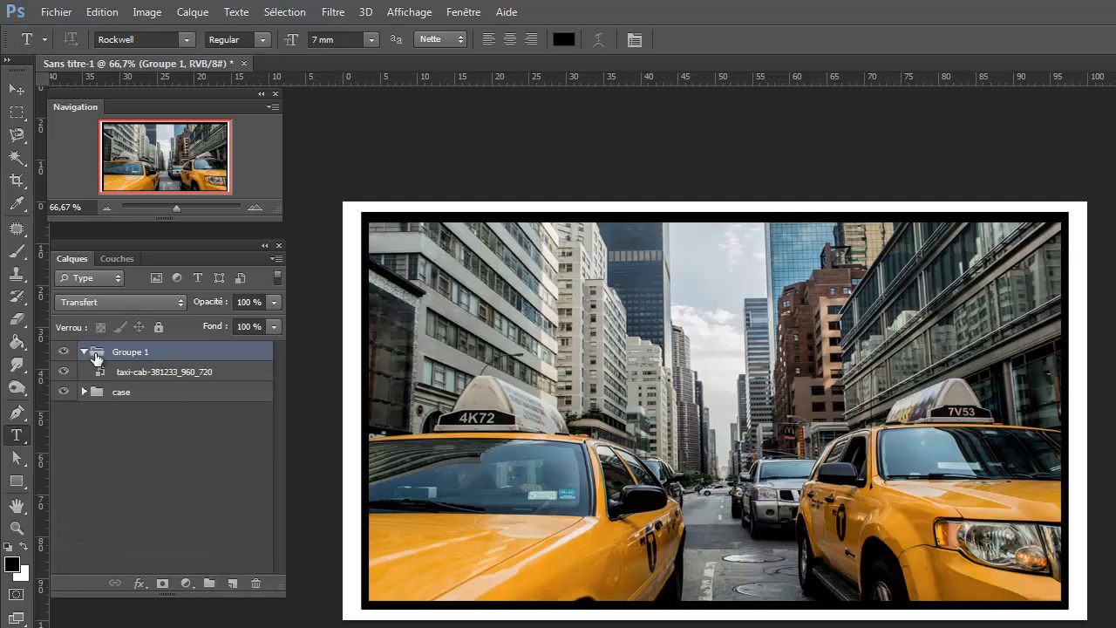
{"action": "double_click", "coordinate": [142, 353]}
{"action": "type", "text": "t"}
{"action": "left_click", "coordinate": [133, 465]}
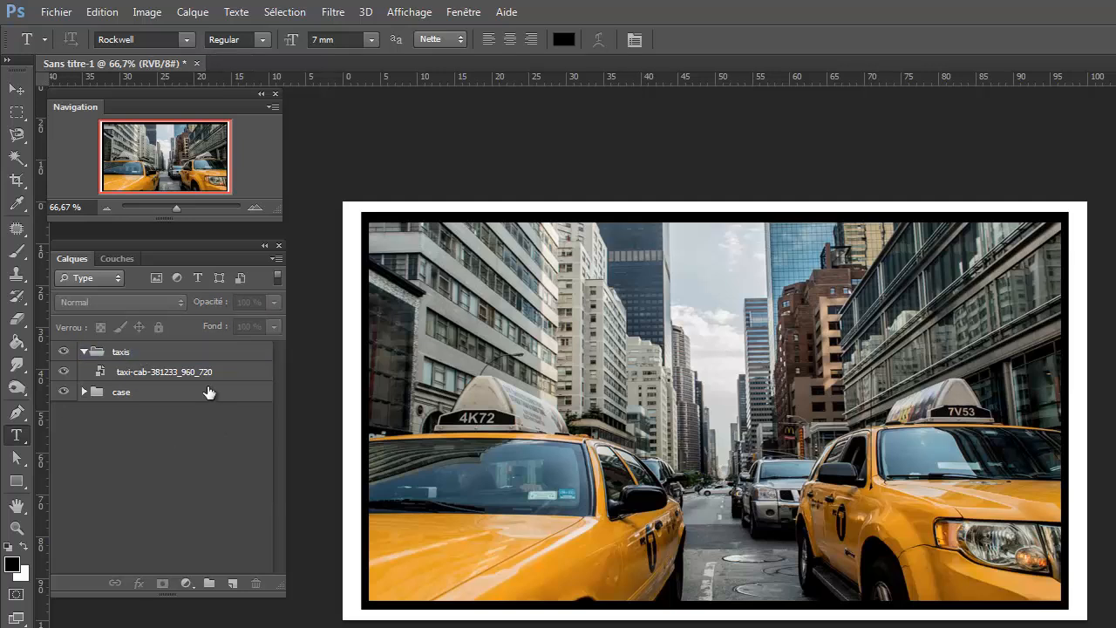
Duplicate the taxi photo layer inside the taxis group and hide the copy.
{"action": "left_click", "coordinate": [131, 375]}
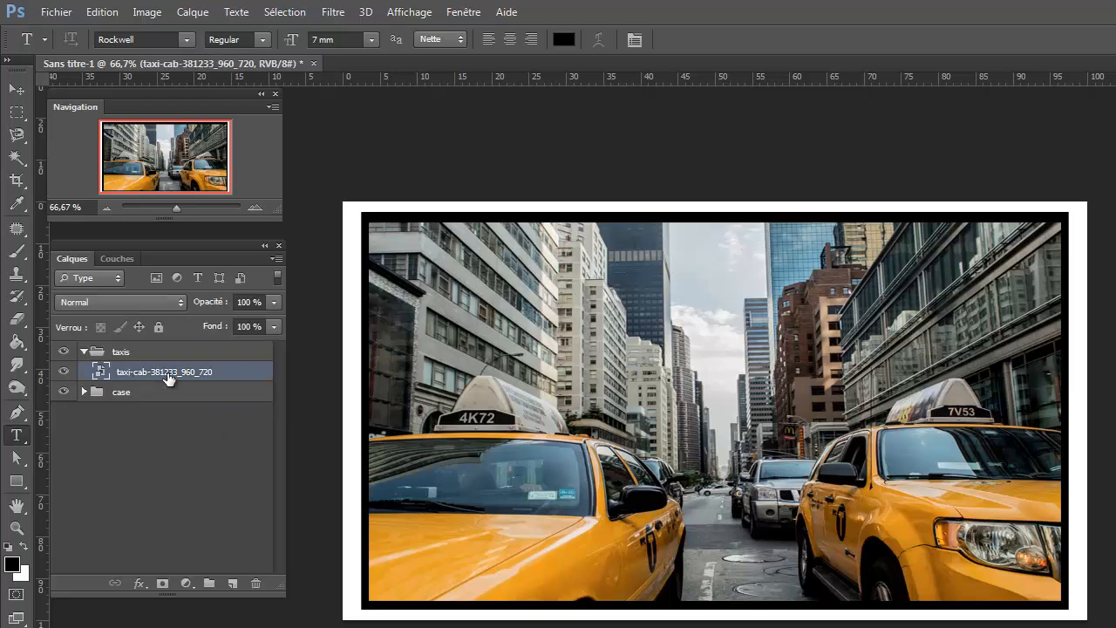
{"action": "left_click_drag", "start_coordinate": [168, 377], "coordinate": [232, 582]}
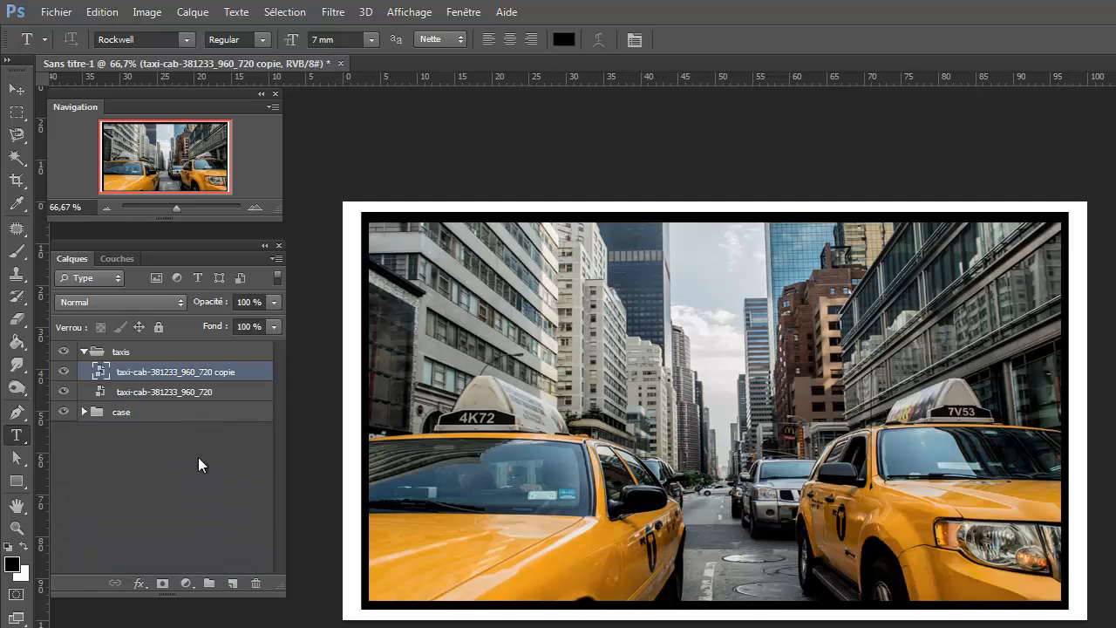
{"action": "left_click", "coordinate": [62, 374]}
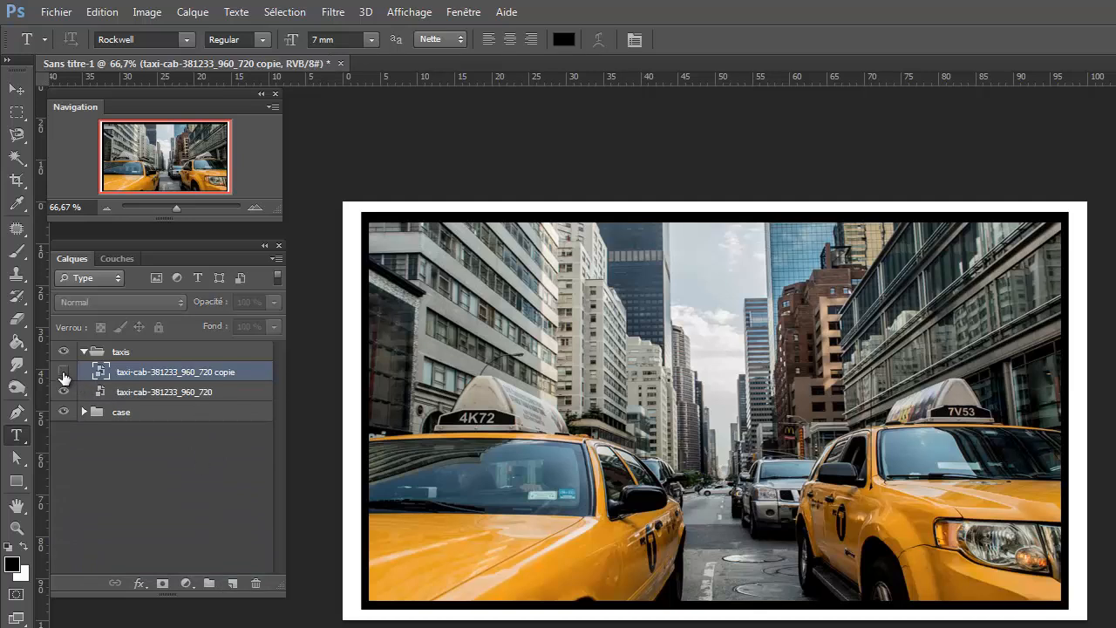
Apply the Photocopie filter from the filter gallery to the original taxi photo layer, with Détail 1 and Obscurcissement 30.
{"action": "left_click", "coordinate": [163, 394]}
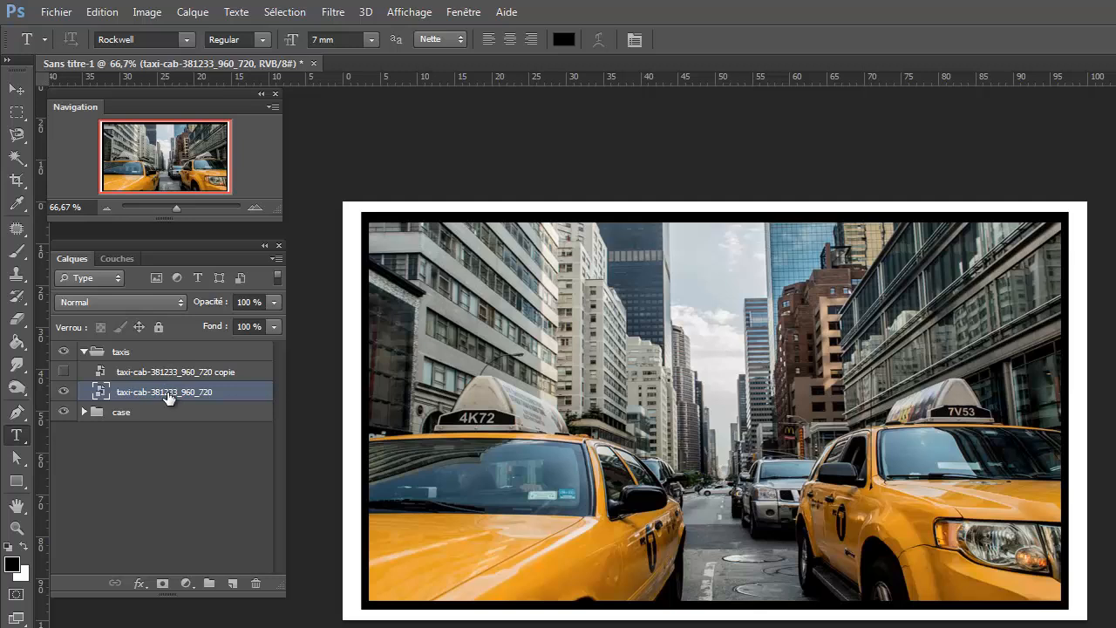
{"action": "left_click", "coordinate": [336, 13]}
{"action": "left_click", "coordinate": [349, 82]}
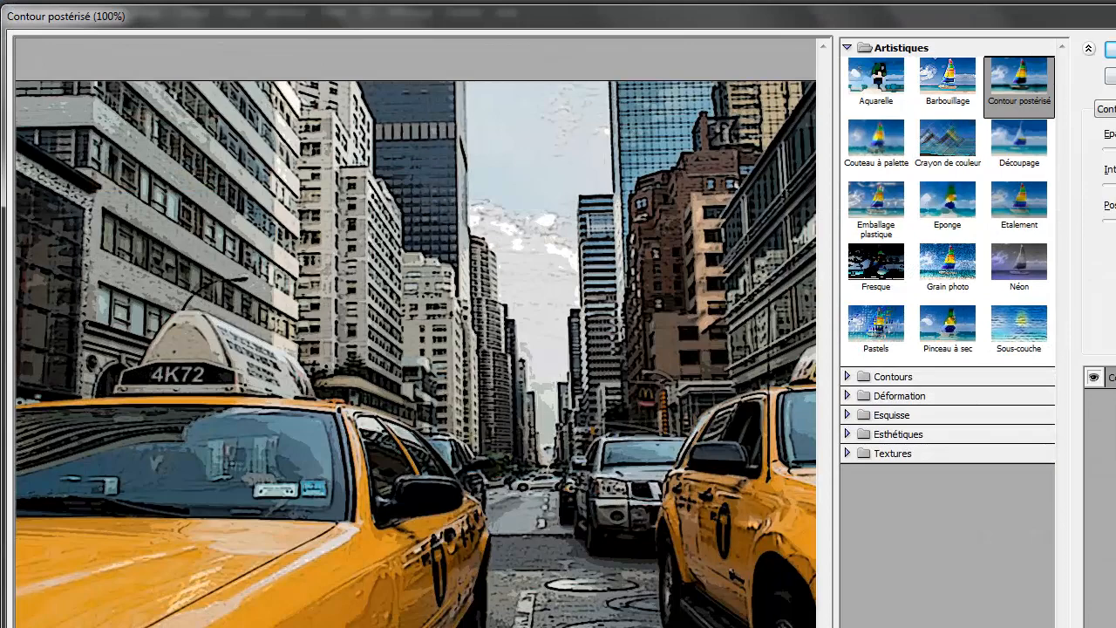
{"action": "left_click_drag", "start_coordinate": [1115, 252], "coordinate": [1086, 250]}
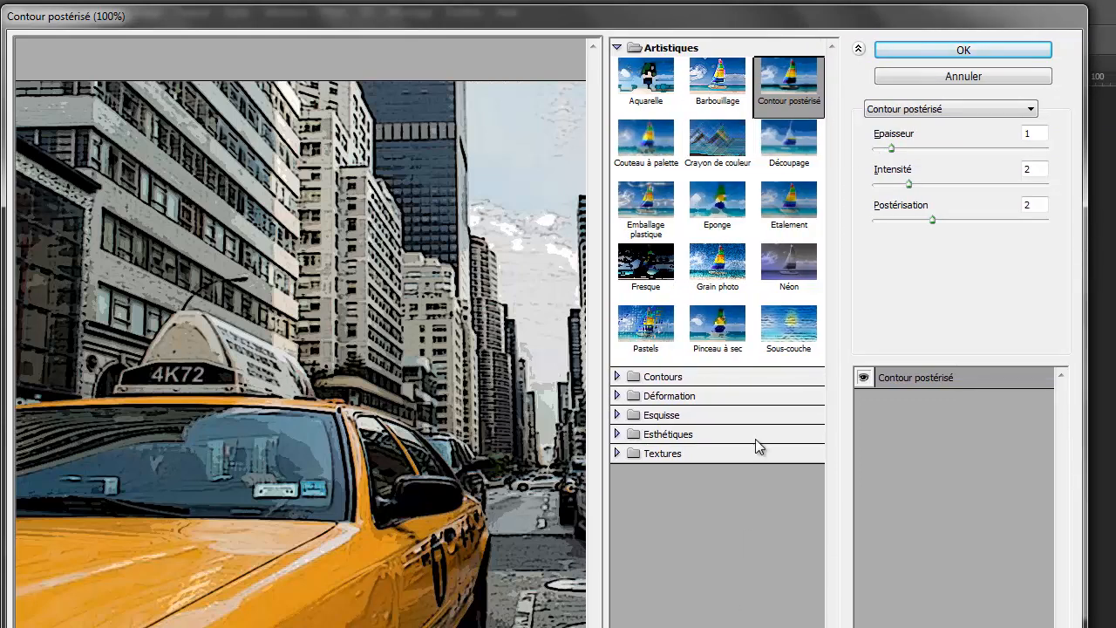
{"action": "left_click", "coordinate": [617, 416]}
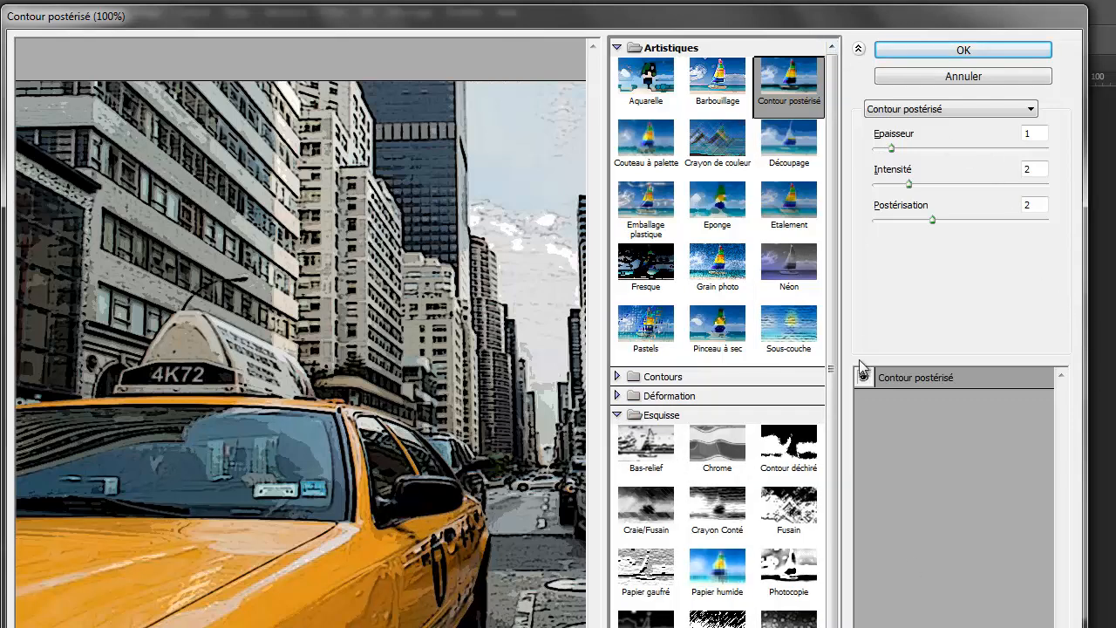
{"action": "left_click", "coordinate": [792, 578]}
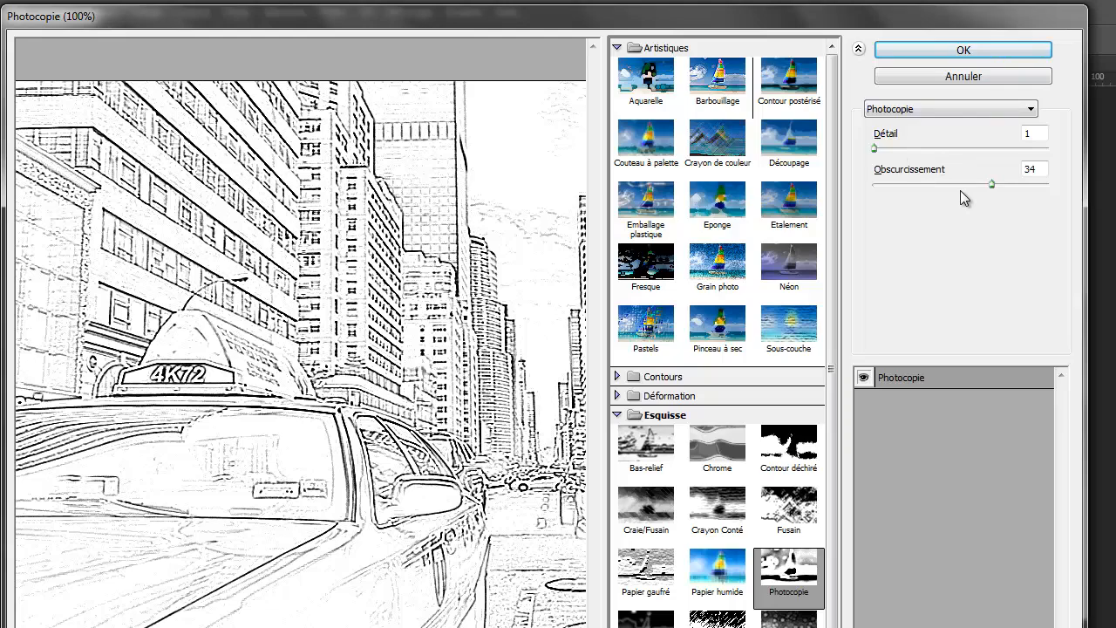
{"action": "mouse_move", "coordinate": [875, 148]}
{"action": "left_mouse_down"}
{"action": "mouse_move", "coordinate": [920, 149]}
{"action": "mouse_move", "coordinate": [875, 150]}
{"action": "left_mouse_up"}
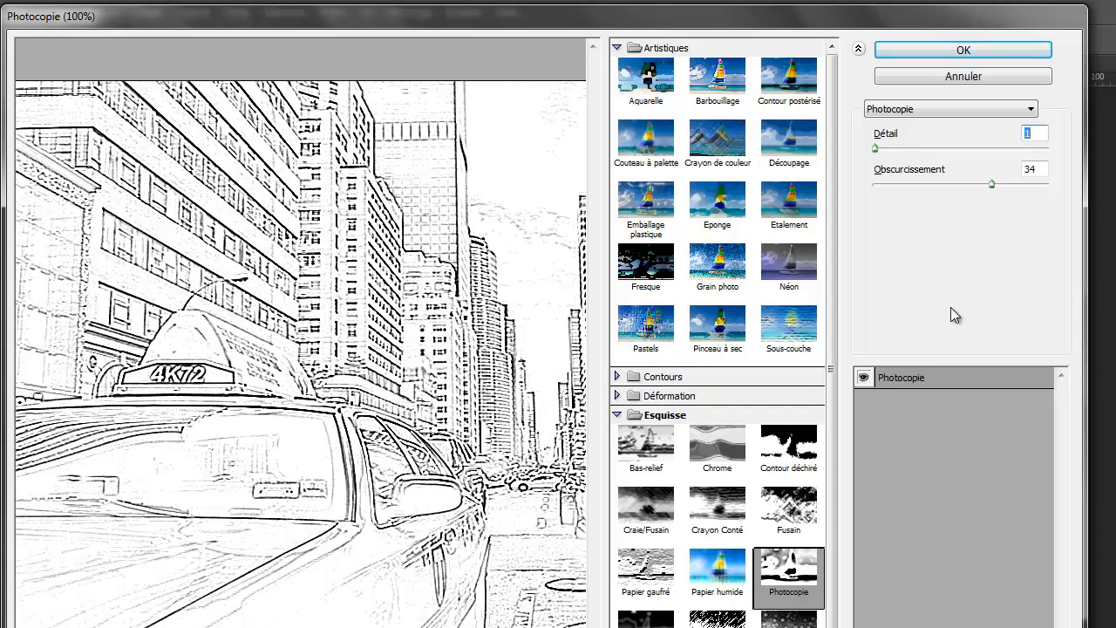
{"action": "mouse_move", "coordinate": [989, 185]}
{"action": "left_mouse_down"}
{"action": "mouse_move", "coordinate": [855, 192]}
{"action": "mouse_move", "coordinate": [977, 196]}
{"action": "left_mouse_up"}
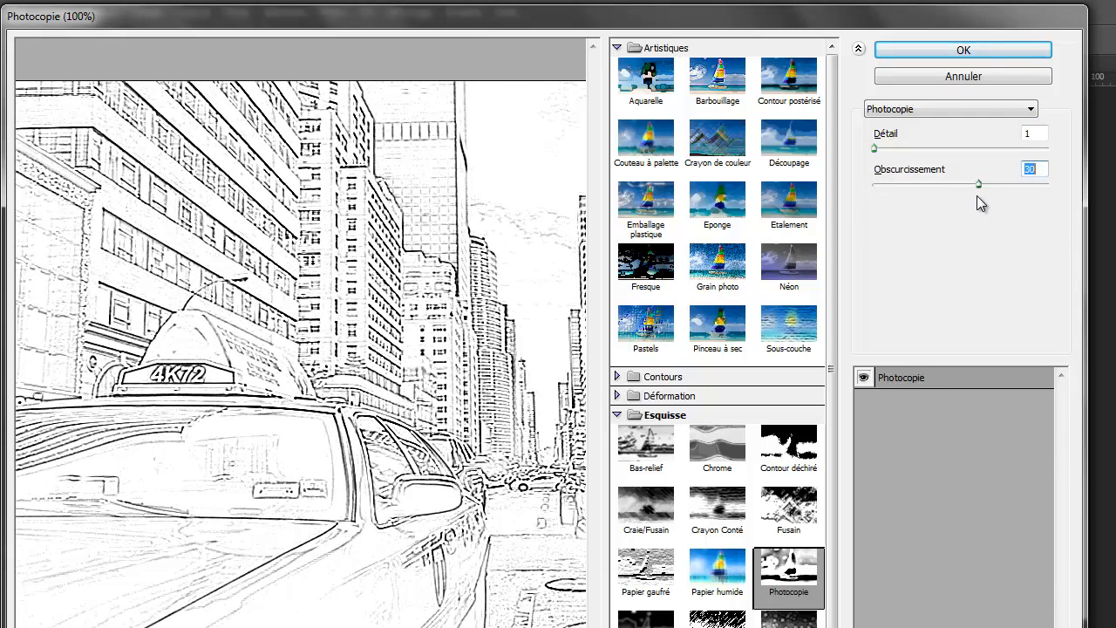
{"action": "left_click", "coordinate": [964, 50]}
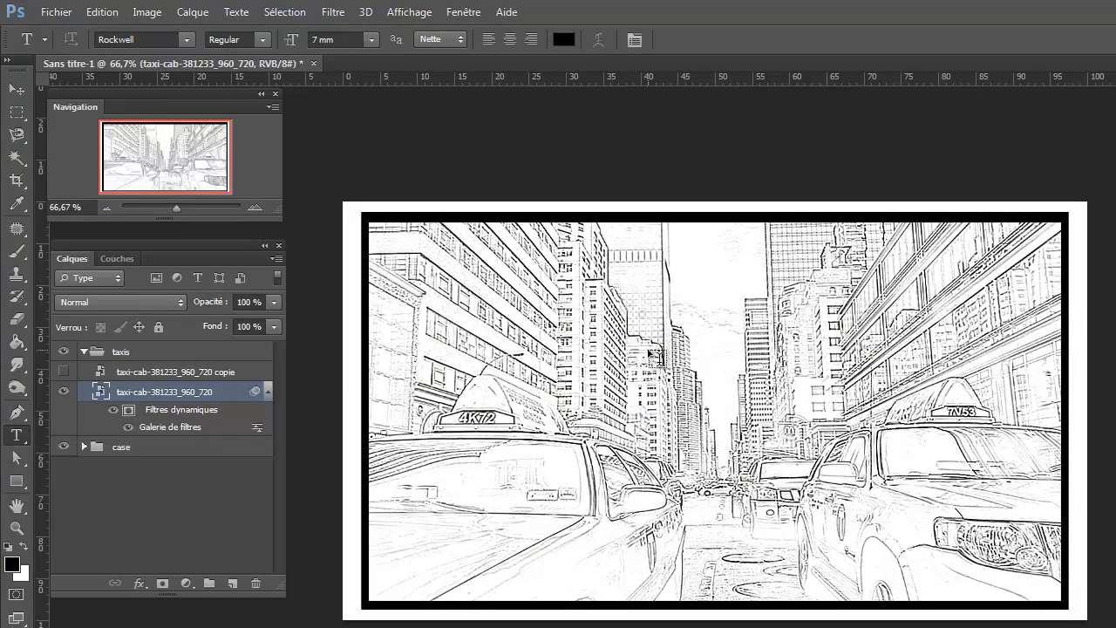
Show the taxi photo copy and apply the Contour postérisé filter to it with Epaisseur 1, Intensité 2 and Postérisation 2.
{"action": "left_click", "coordinate": [63, 371]}
{"action": "left_click", "coordinate": [136, 377]}
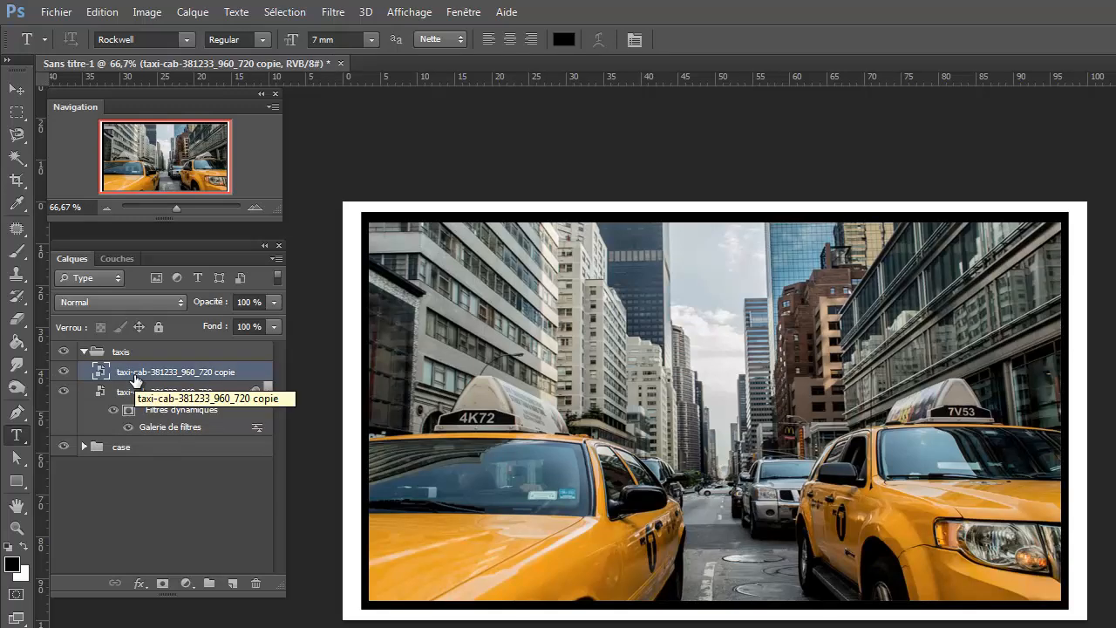
{"action": "left_click", "coordinate": [333, 12]}
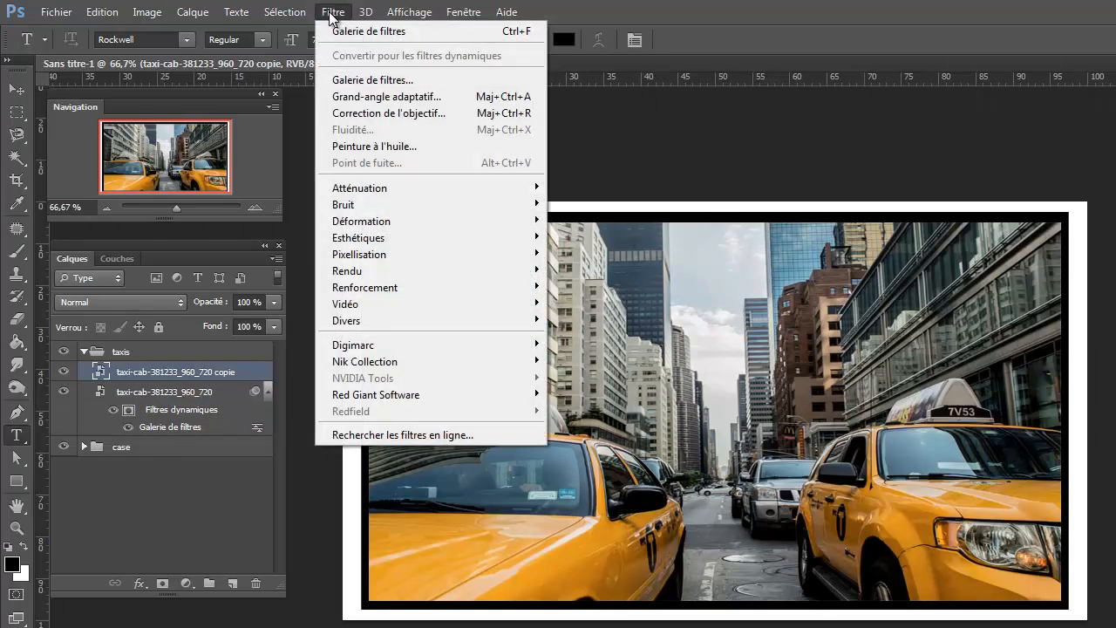
{"action": "left_click", "coordinate": [353, 81]}
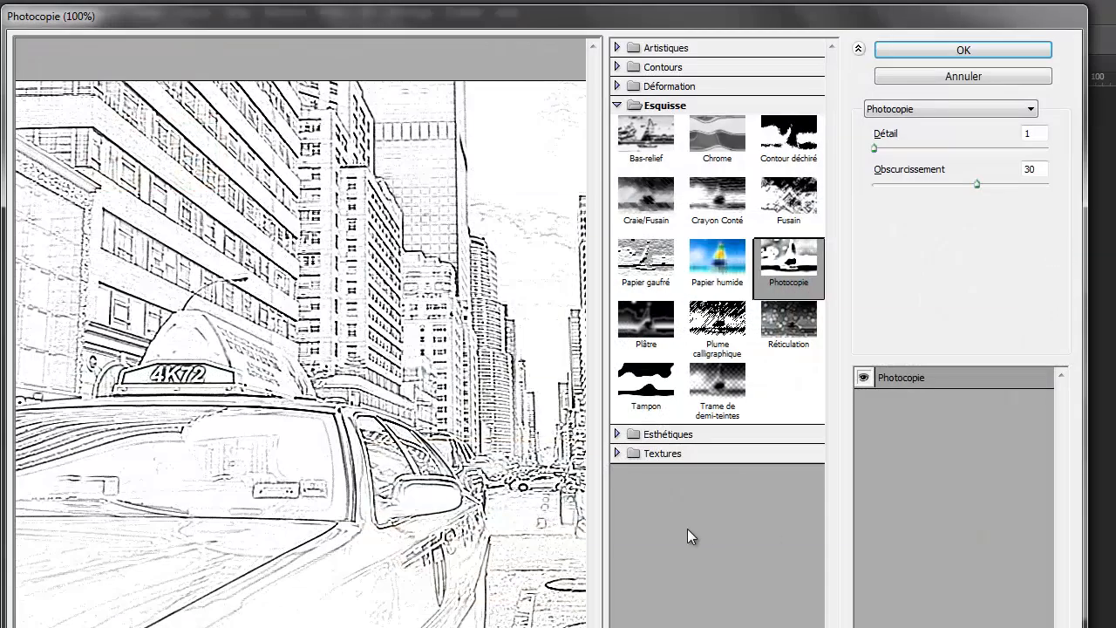
{"action": "left_click", "coordinate": [617, 48]}
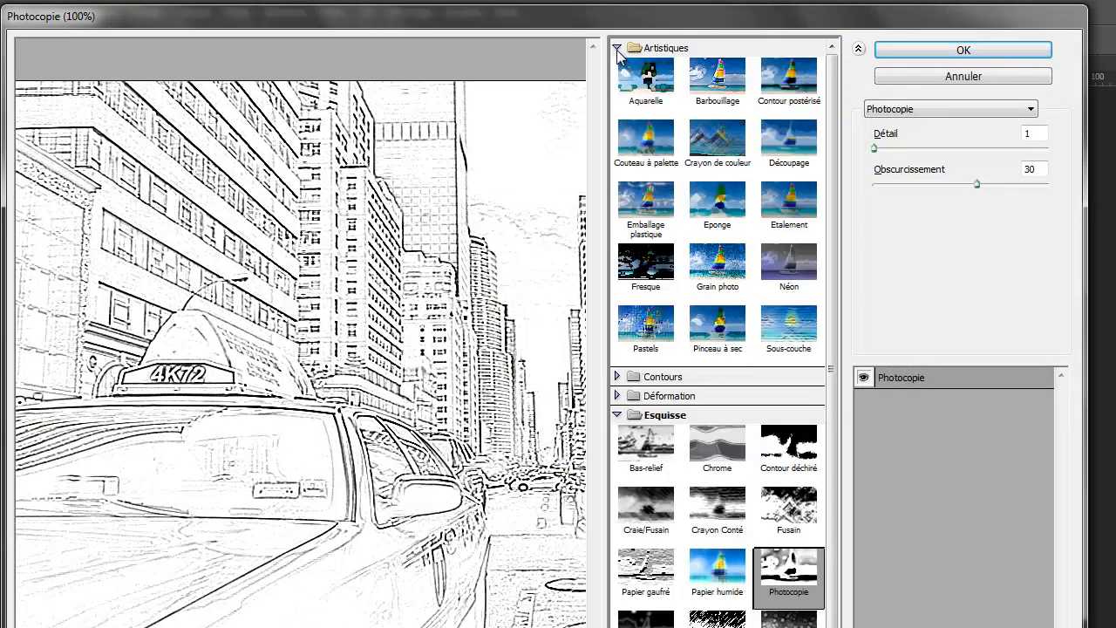
{"action": "left_click", "coordinate": [788, 83]}
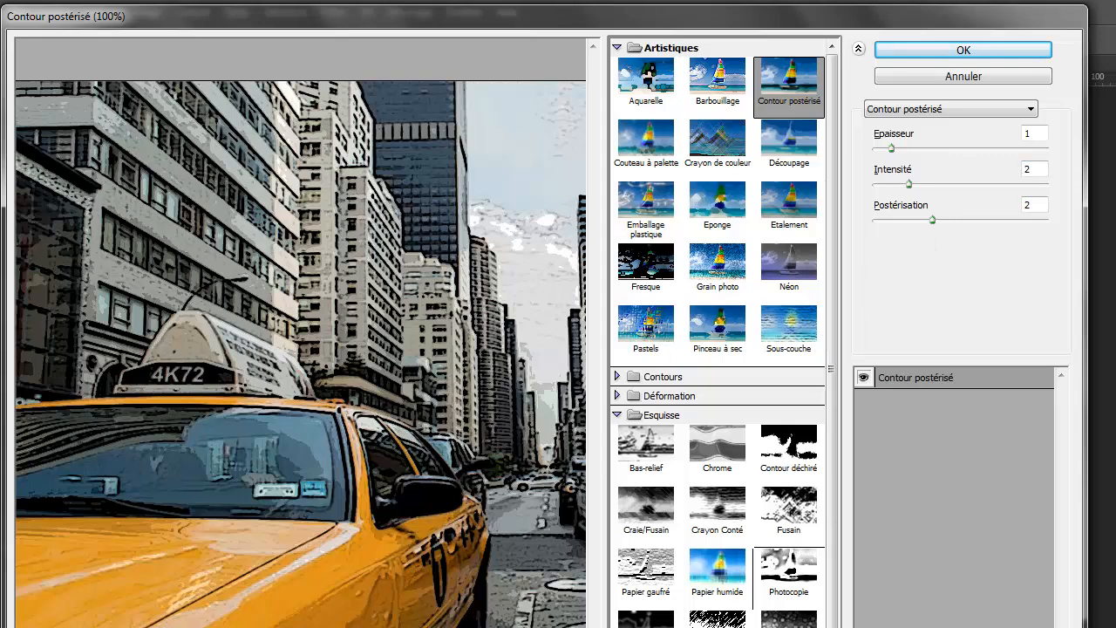
{"action": "key", "text": "ctrl+minus"}
{"action": "key", "text": "ctrl+minus"}
{"action": "key", "text": "ctrl+minus"}
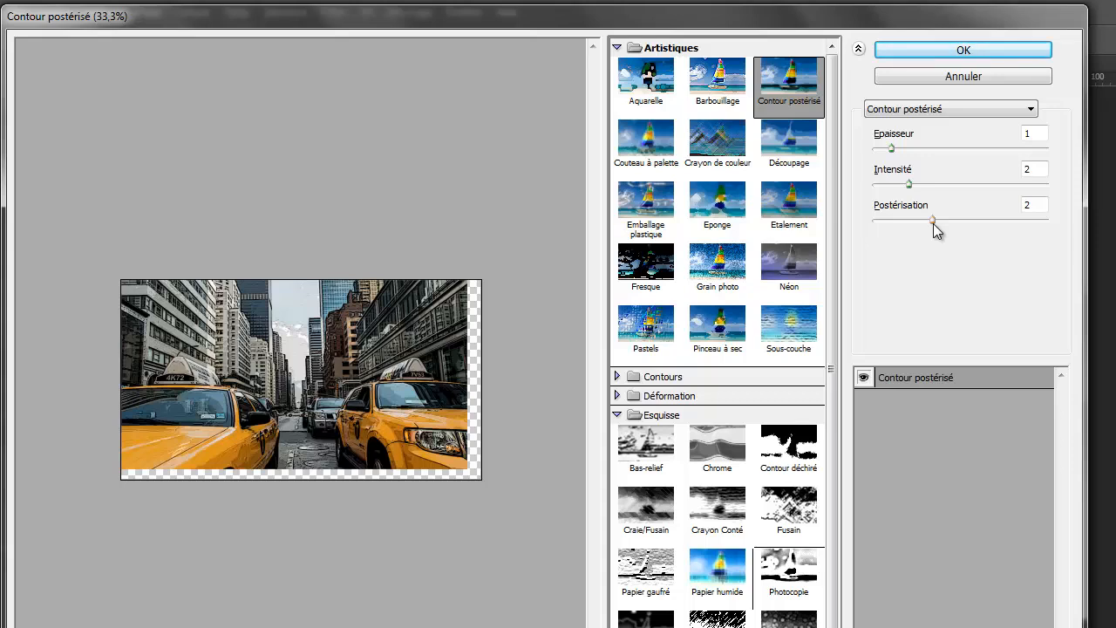
{"action": "left_click", "coordinate": [959, 54]}
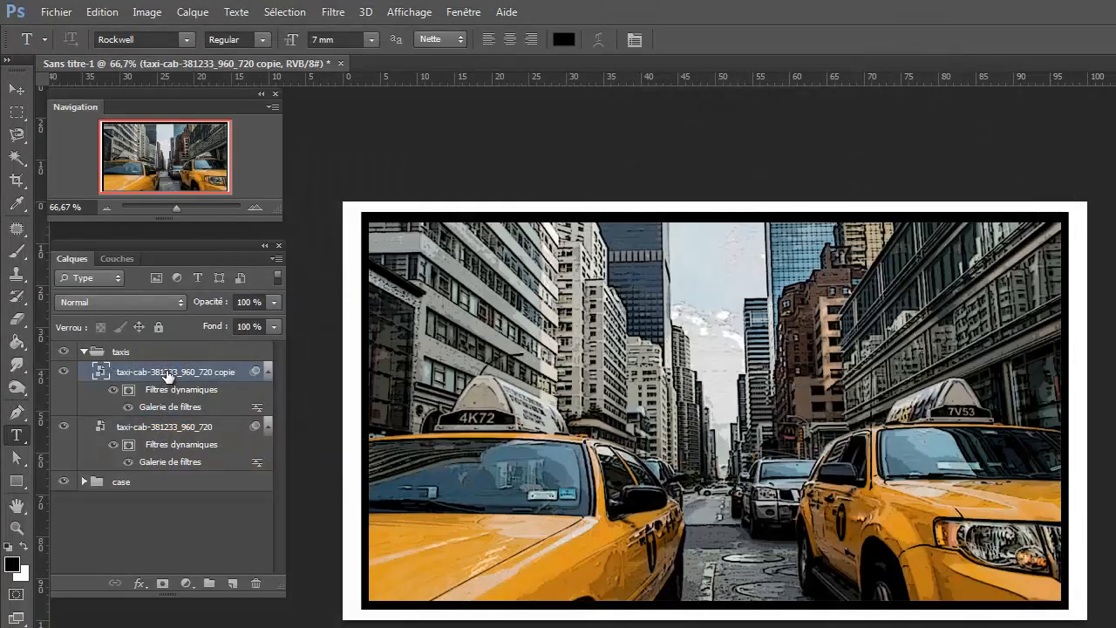
Set the taxi photo copy's blending mode to Produit and its opacity to 75%.
{"action": "left_click", "coordinate": [181, 298]}
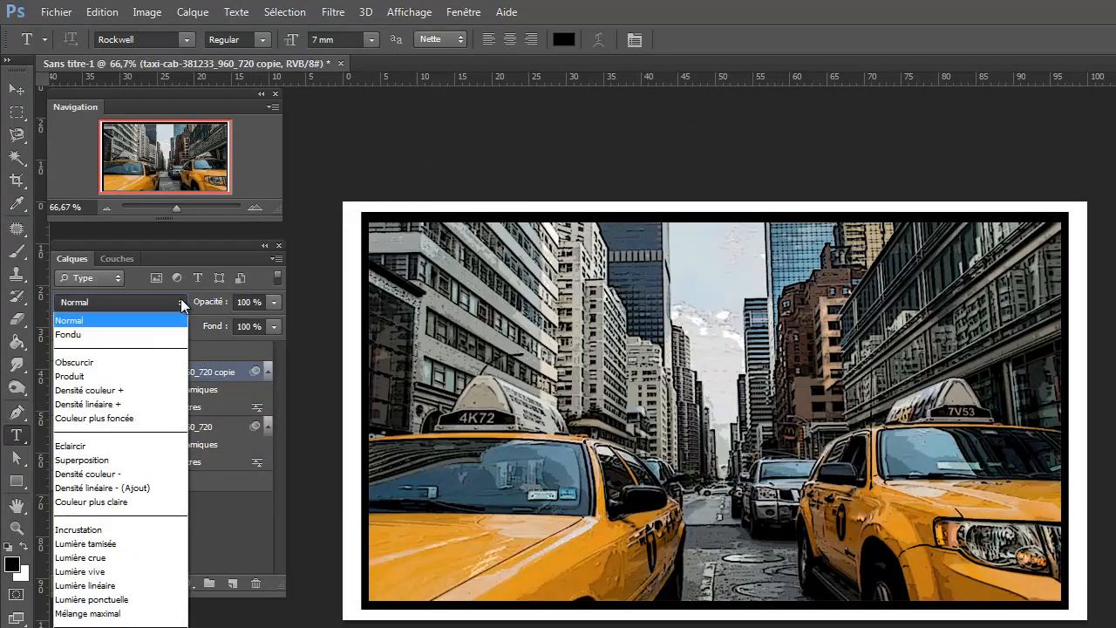
{"action": "left_click", "coordinate": [122, 377]}
{"action": "left_click", "coordinate": [273, 303]}
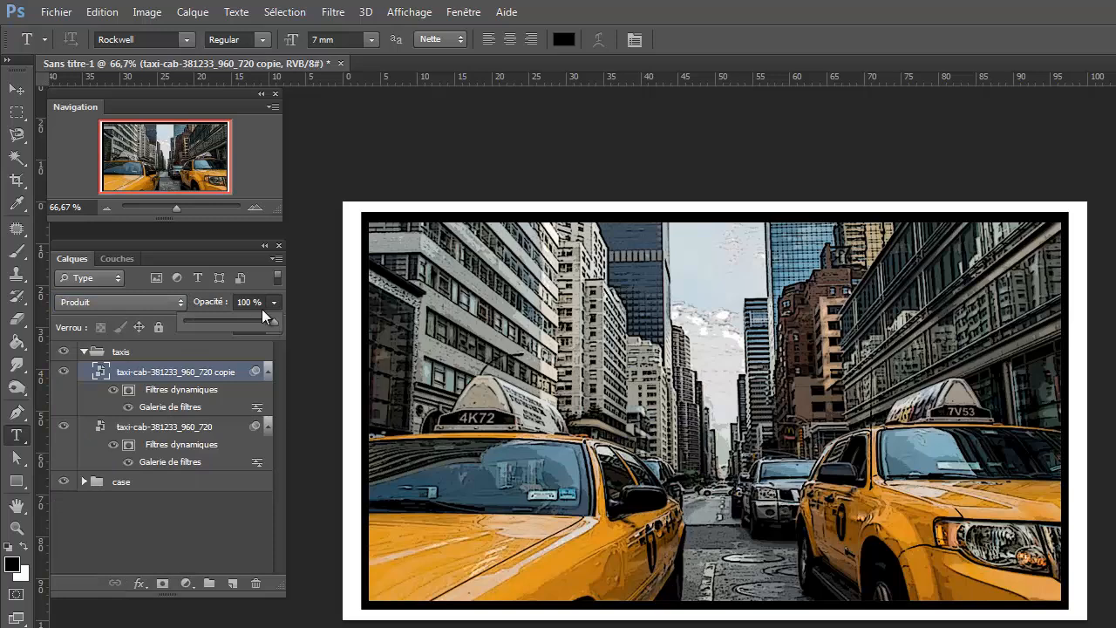
{"action": "left_click", "coordinate": [235, 303]}
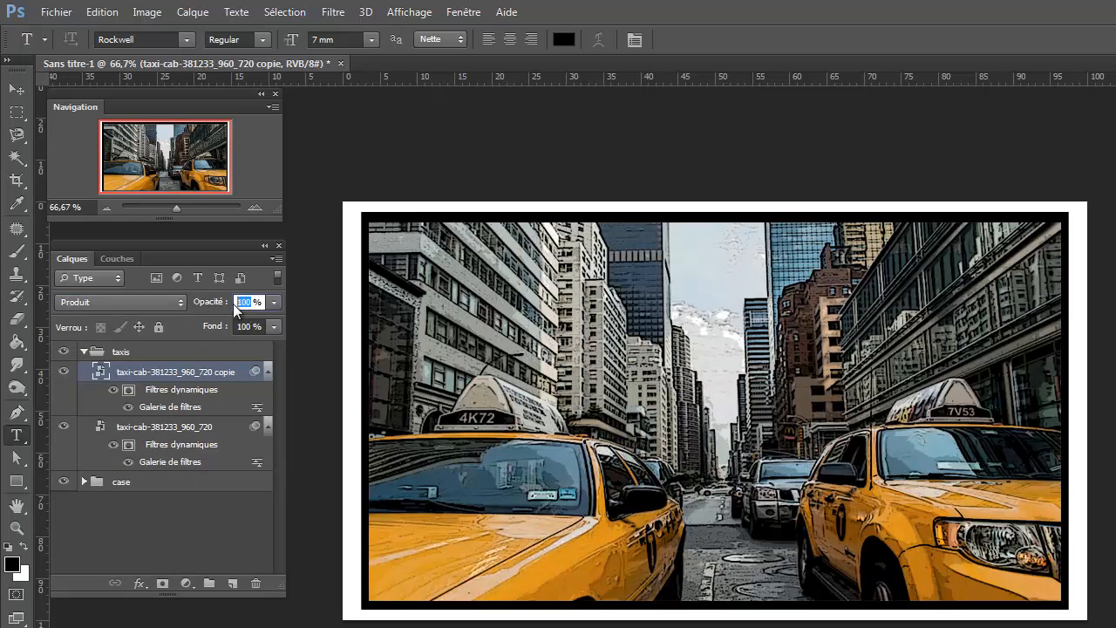
{"action": "type", "text": "75"}
{"action": "key", "text": "Return"}
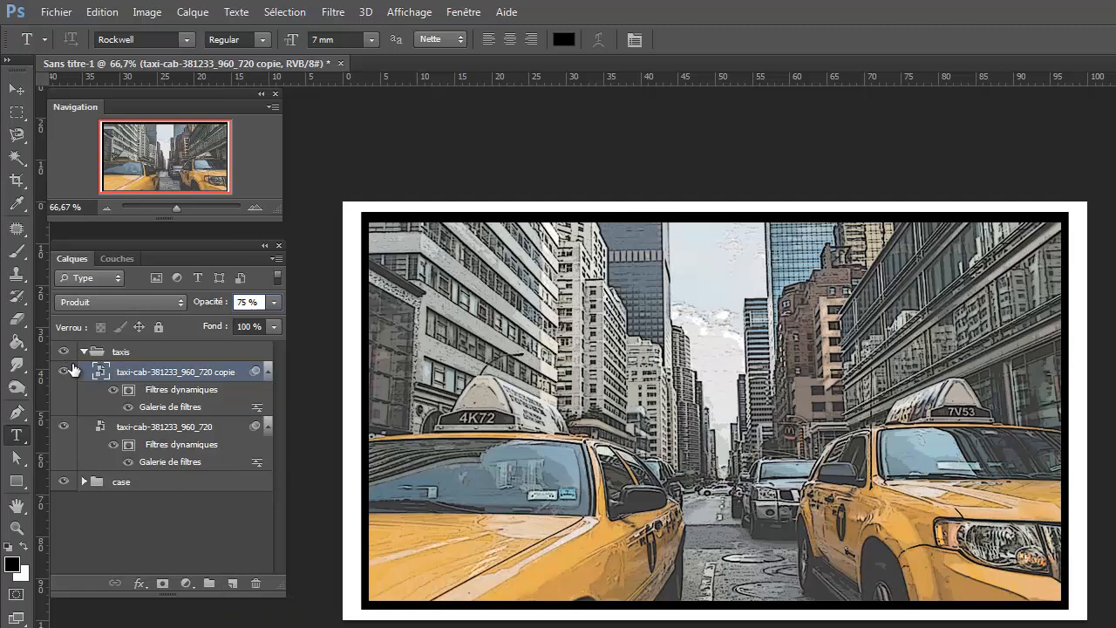
Add a Niveaux adjustment layer at the top of the taxis group, with black input level 27 and white input level 230.
{"action": "left_click", "coordinate": [144, 353]}
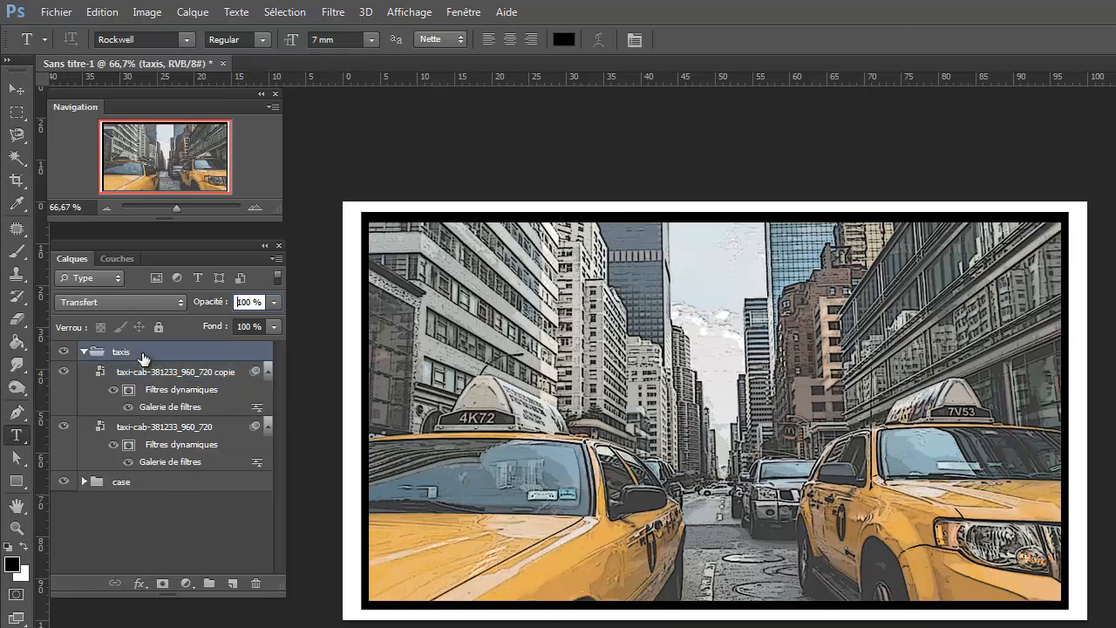
{"action": "left_click", "coordinate": [184, 585]}
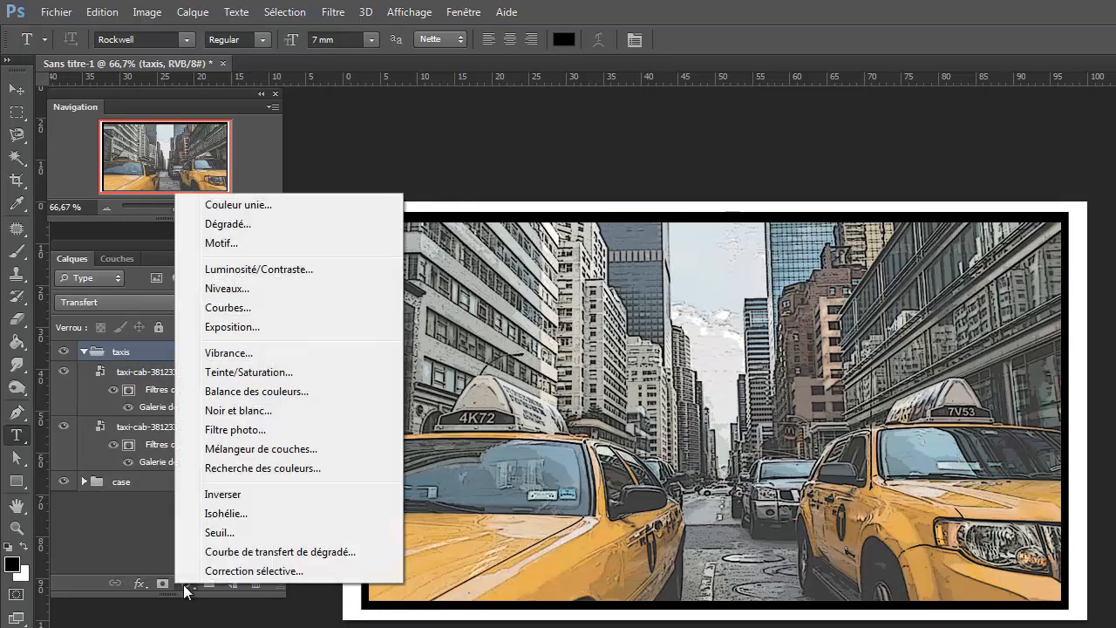
{"action": "left_click", "coordinate": [225, 288]}
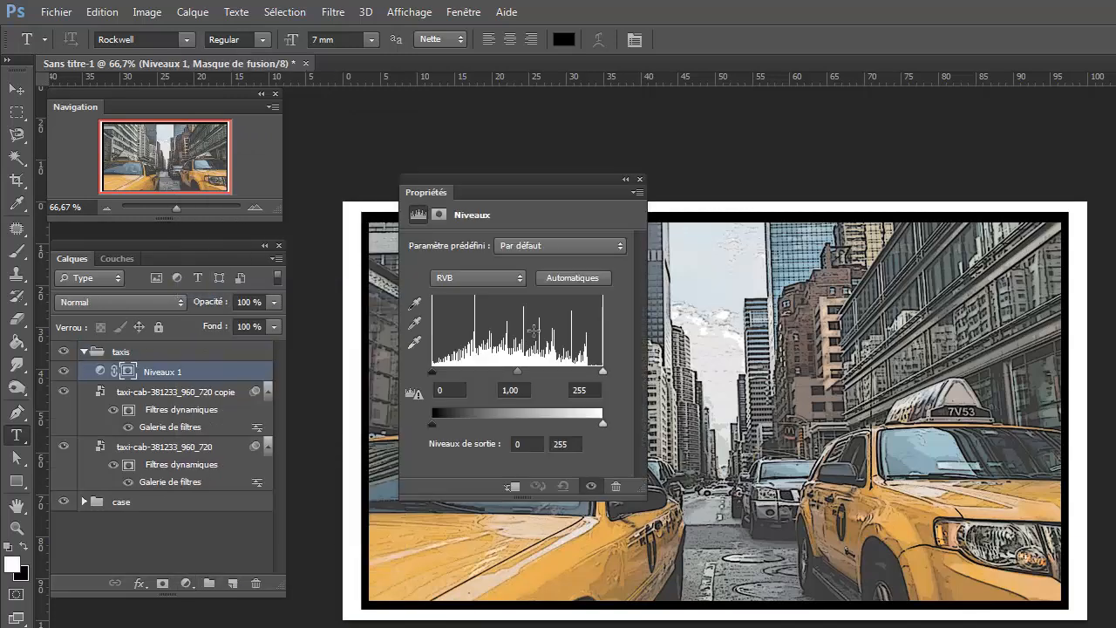
{"action": "left_click_drag", "start_coordinate": [603, 373], "coordinate": [587, 376]}
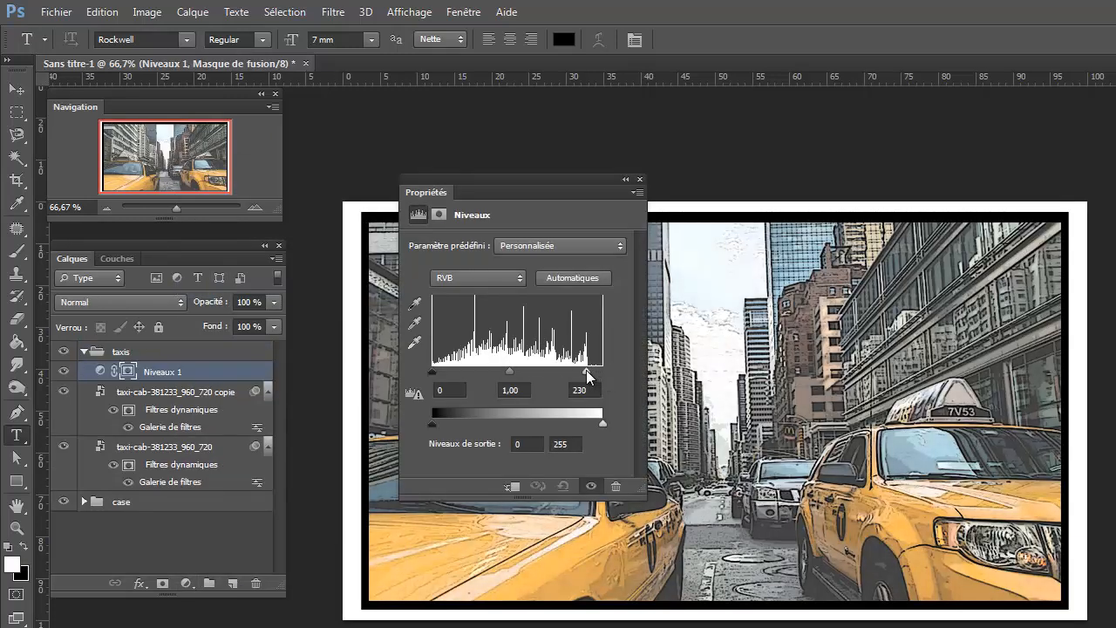
{"action": "left_click_drag", "start_coordinate": [435, 375], "coordinate": [454, 376]}
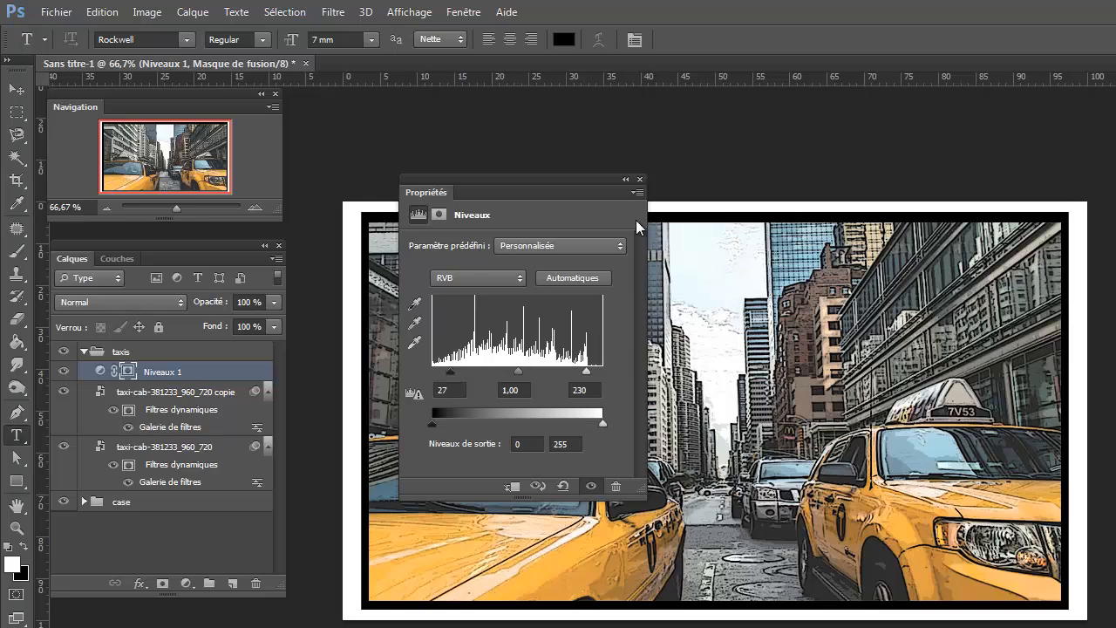
{"action": "left_click", "coordinate": [640, 179]}
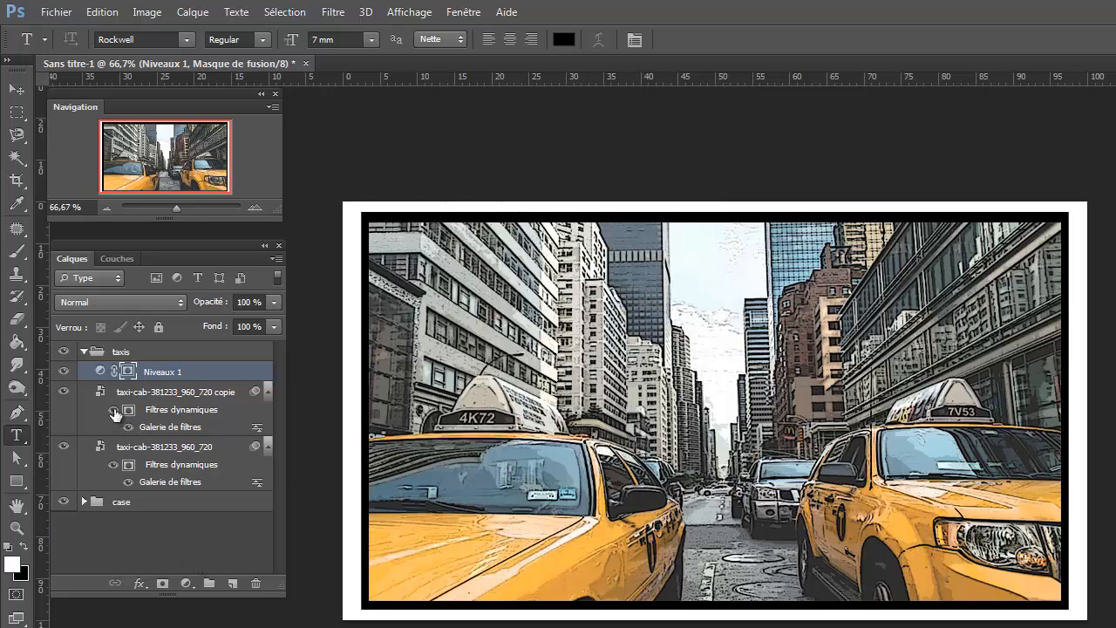
Review the Niveaux 1 adjustment layer's mask and levels settings.
{"action": "double_click", "coordinate": [128, 371]}
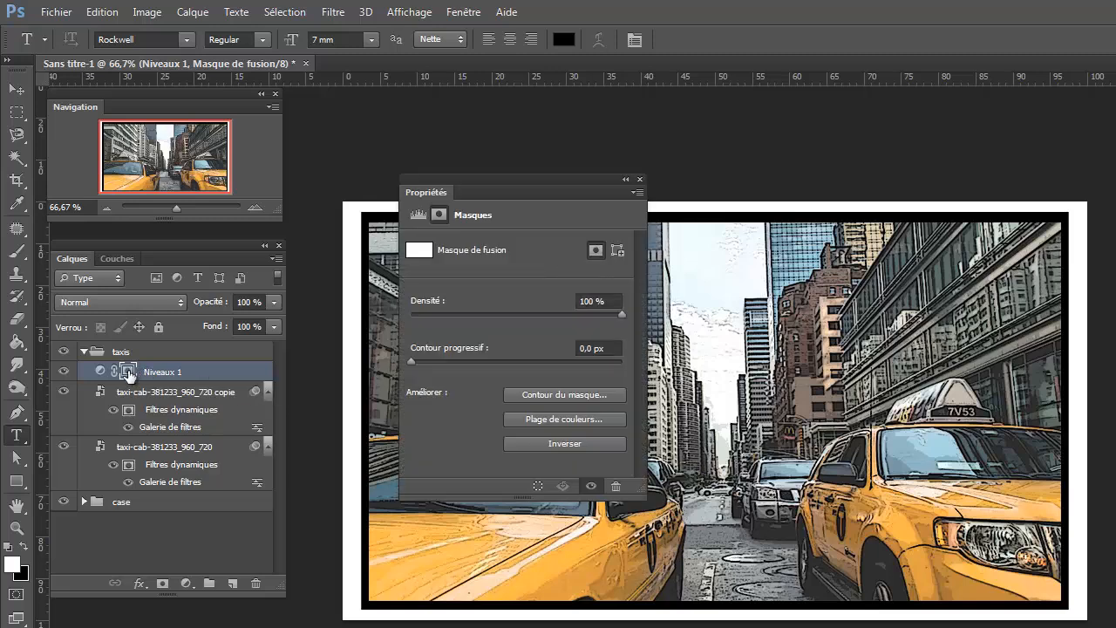
{"action": "left_click", "coordinate": [416, 215]}
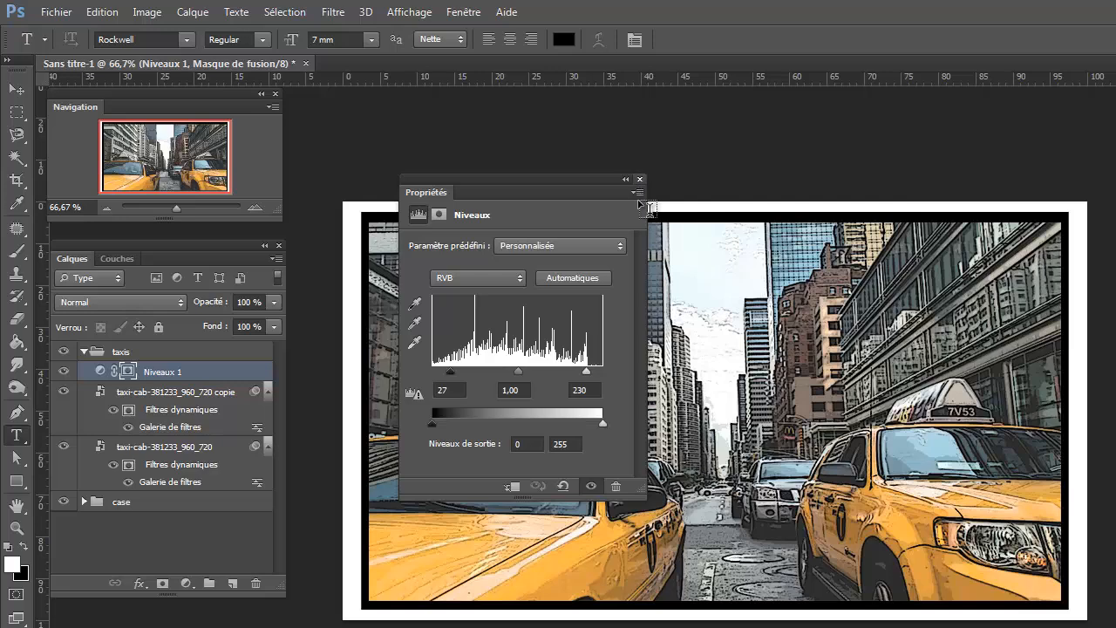
{"action": "left_click", "coordinate": [640, 180]}
Add a Vibrance adjustment layer above Niveaux 1 with Vibrance +21 and Saturation +3.
{"action": "left_click", "coordinate": [189, 587]}
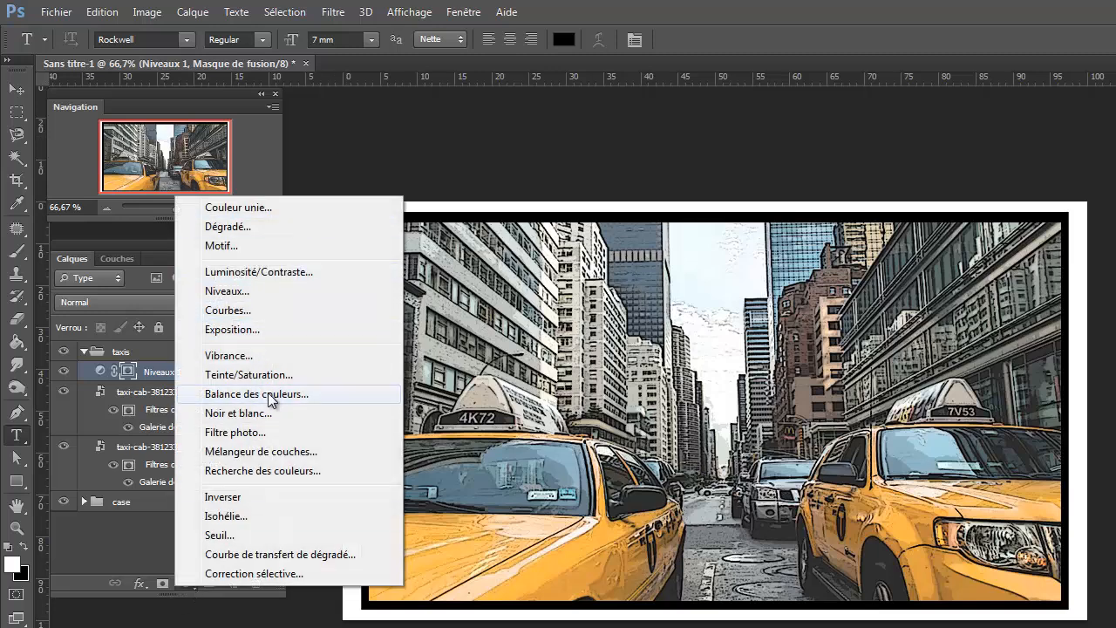
{"action": "left_click", "coordinate": [248, 356]}
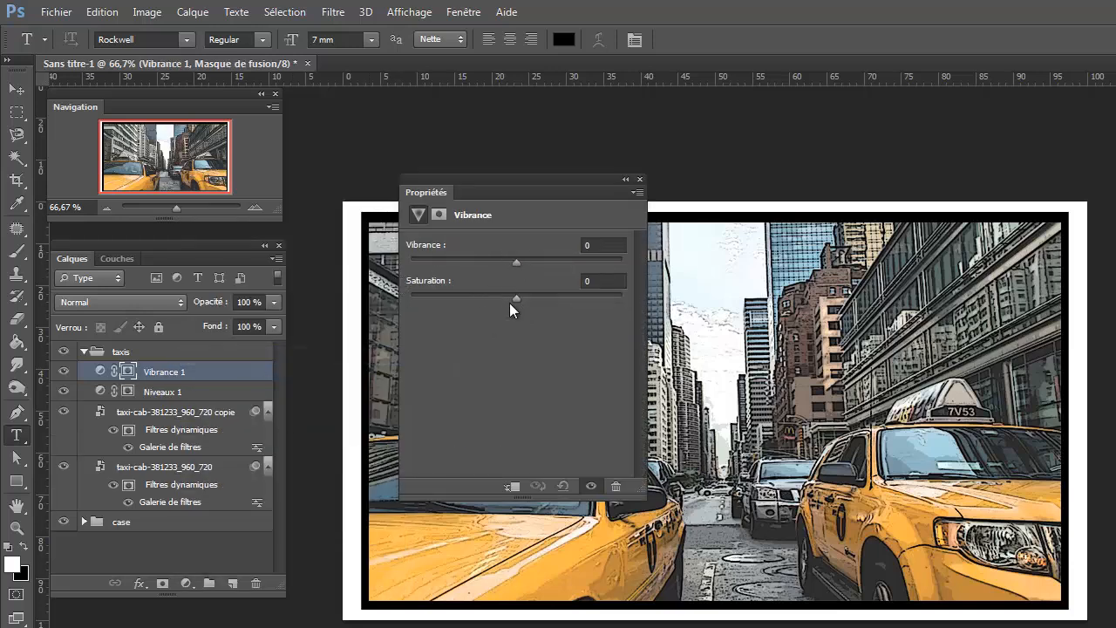
{"action": "left_click_drag", "start_coordinate": [517, 259], "coordinate": [546, 301]}
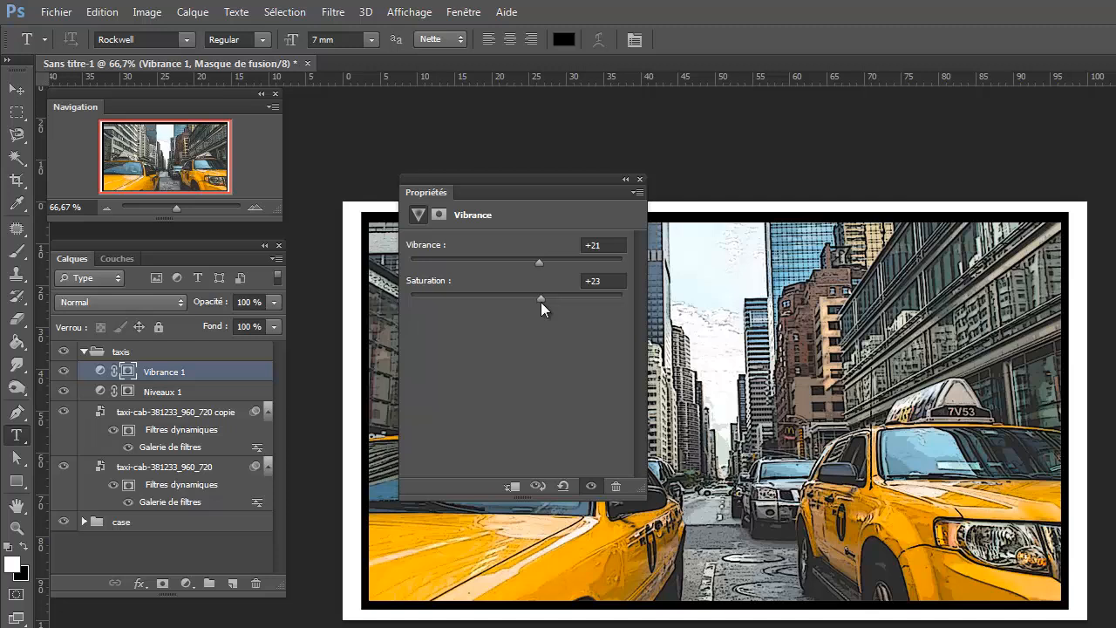
{"action": "mouse_move", "coordinate": [541, 301]}
{"action": "left_mouse_down"}
{"action": "mouse_move", "coordinate": [432, 302]}
{"action": "mouse_move", "coordinate": [520, 306]}
{"action": "left_mouse_up"}
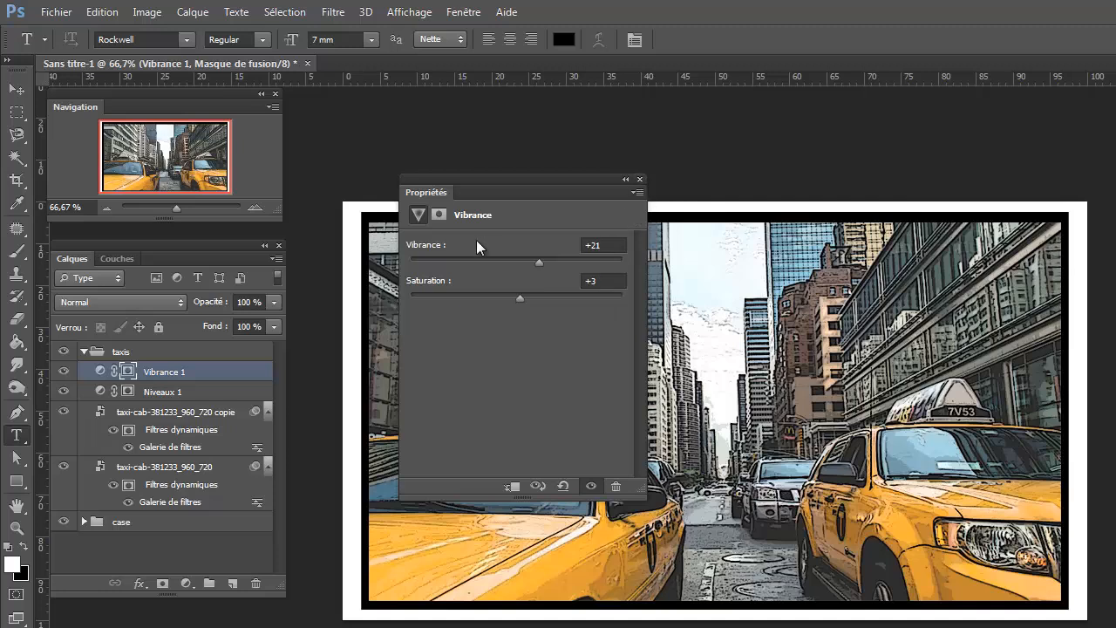
{"action": "left_click", "coordinate": [640, 180]}
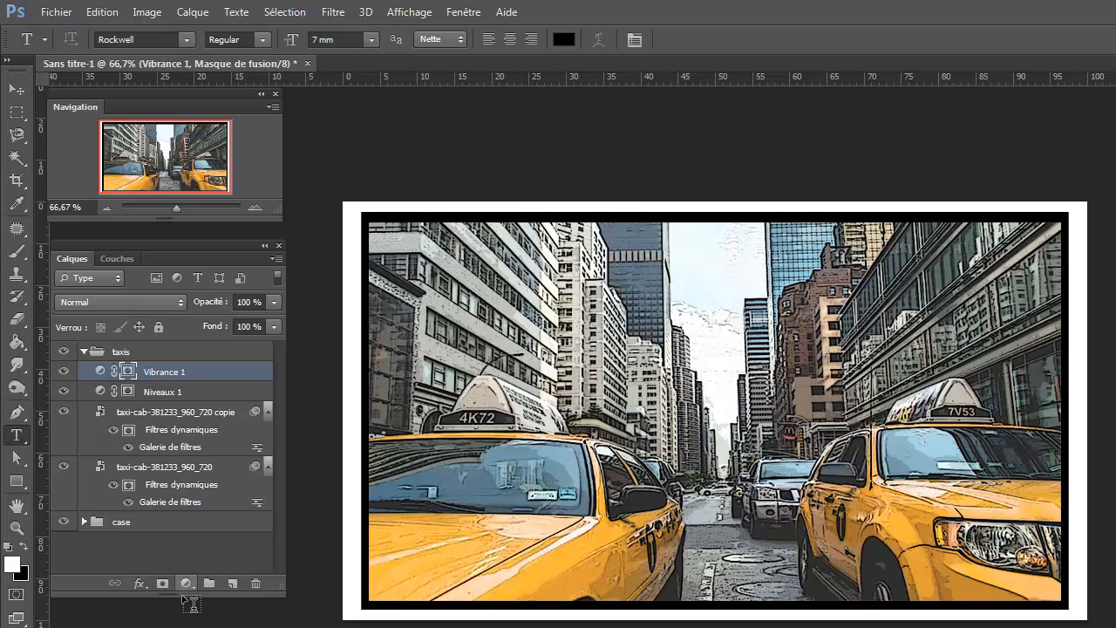
Add an Exposition adjustment layer above Vibrance 1, with Exposition 0,00 and Correction gamma about 0,69.
{"action": "left_click", "coordinate": [188, 584]}
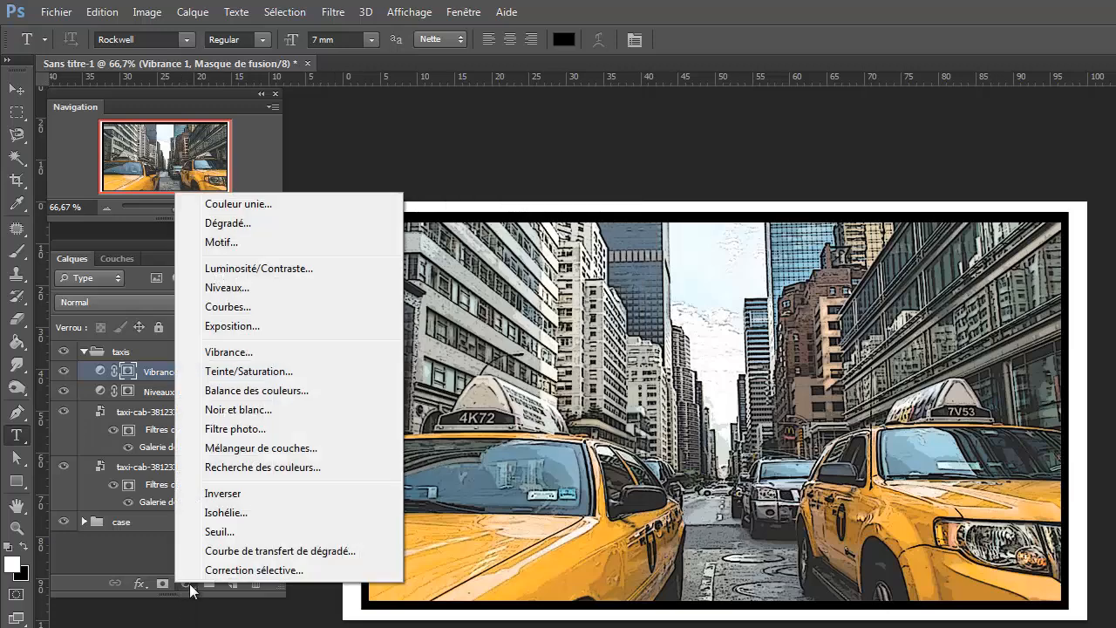
{"action": "left_click", "coordinate": [242, 328]}
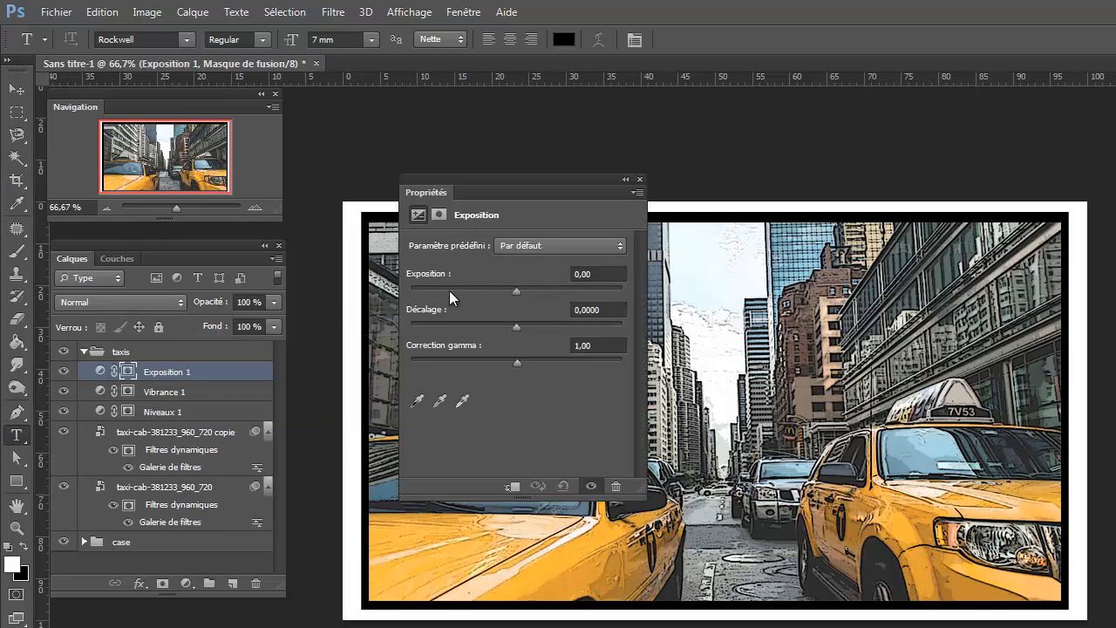
{"action": "left_click_drag", "start_coordinate": [517, 292], "coordinate": [554, 291]}
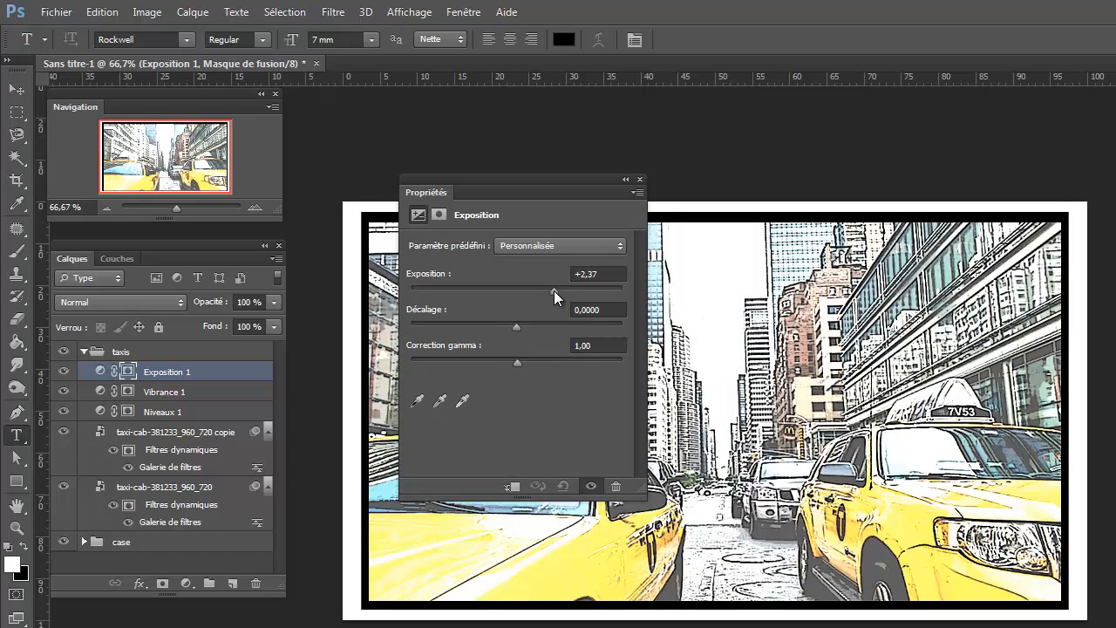
{"action": "left_click_drag", "start_coordinate": [517, 177], "coordinate": [687, 96]}
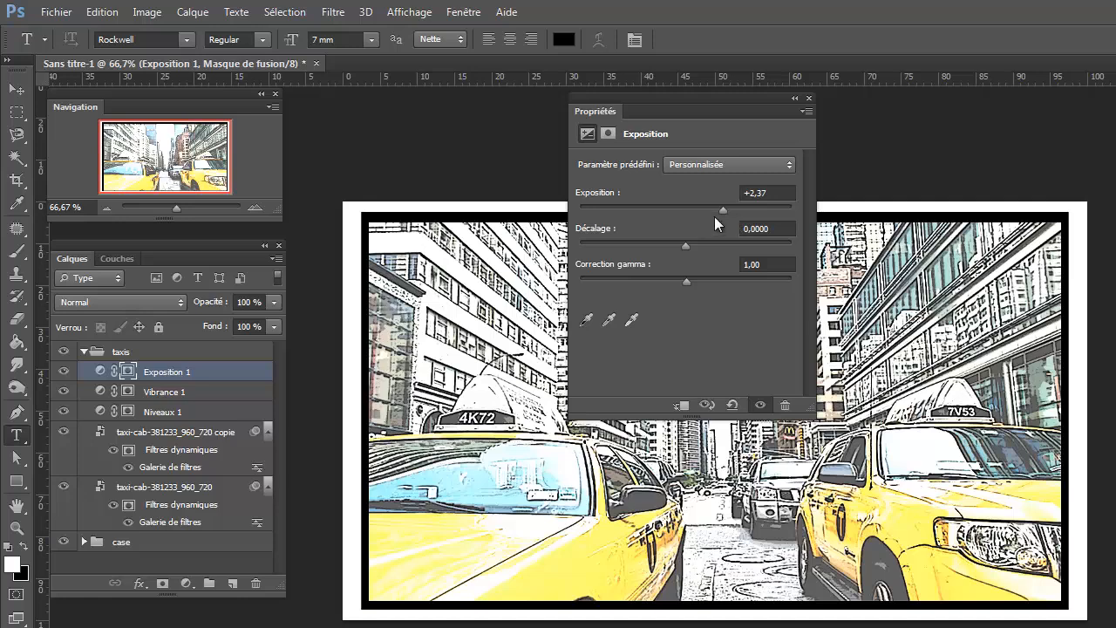
{"action": "left_click_drag", "start_coordinate": [721, 211], "coordinate": [685, 227]}
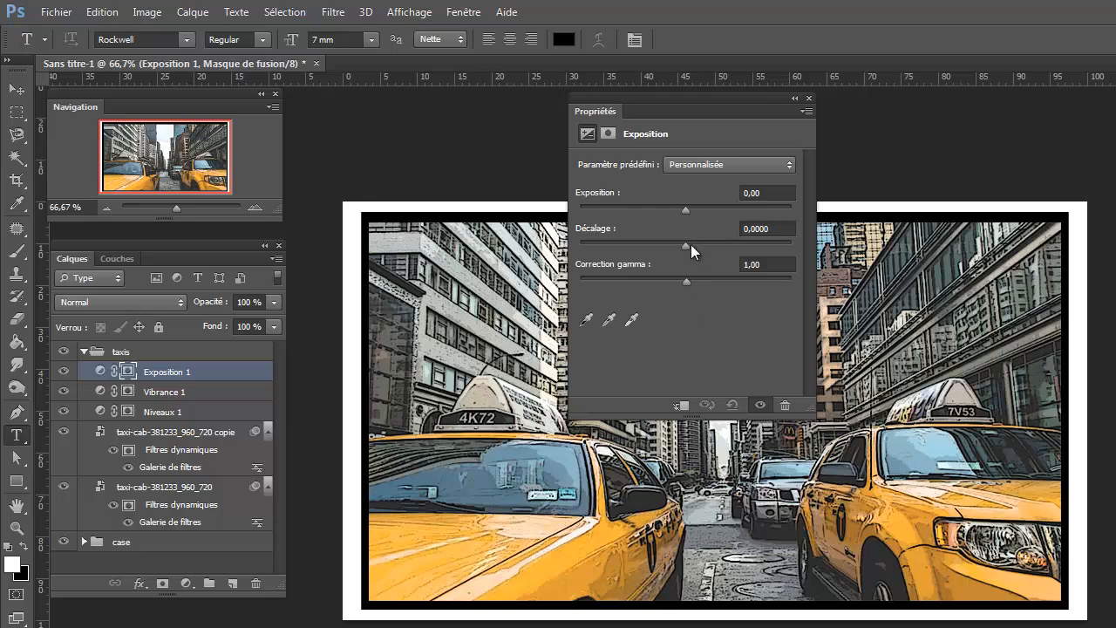
{"action": "left_click_drag", "start_coordinate": [686, 285], "coordinate": [747, 285]}
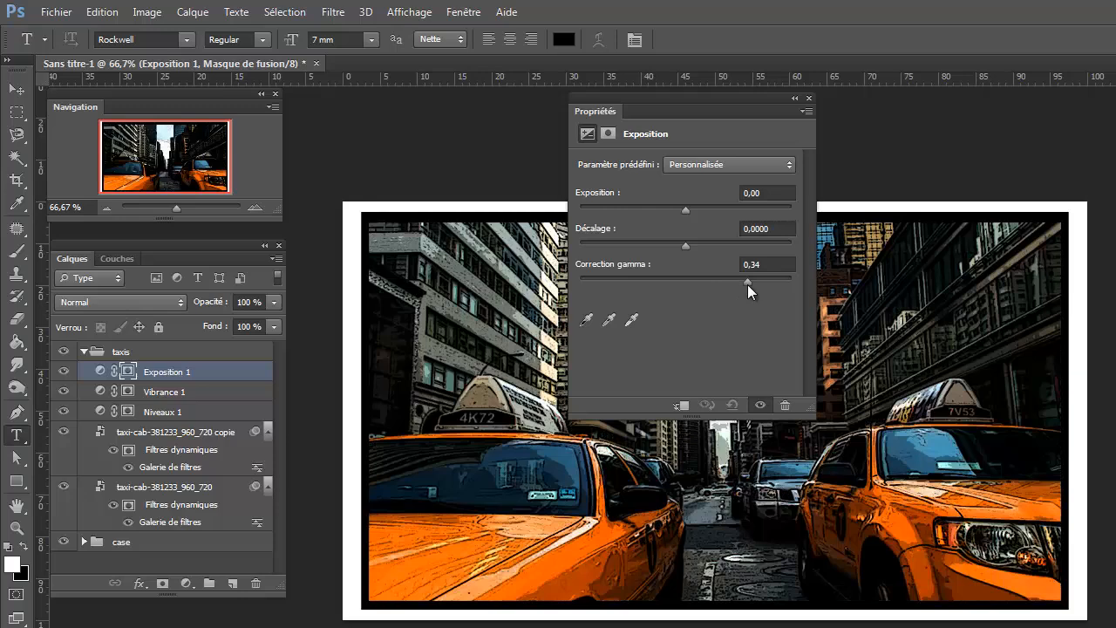
{"action": "left_click_drag", "start_coordinate": [732, 284], "coordinate": [681, 293]}
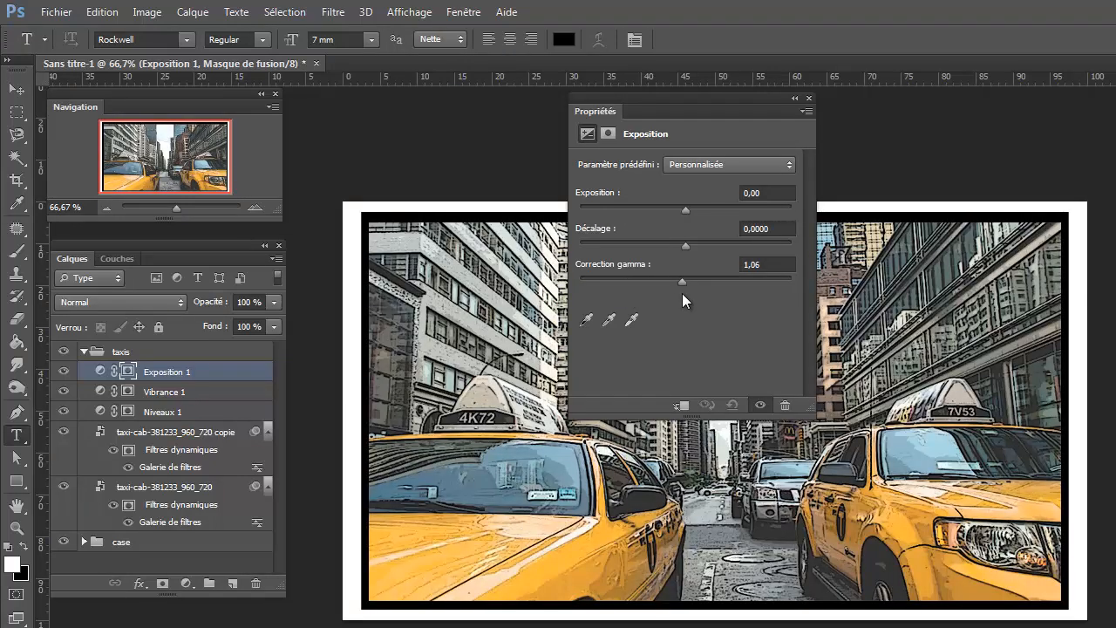
{"action": "left_click_drag", "start_coordinate": [685, 293], "coordinate": [714, 291]}
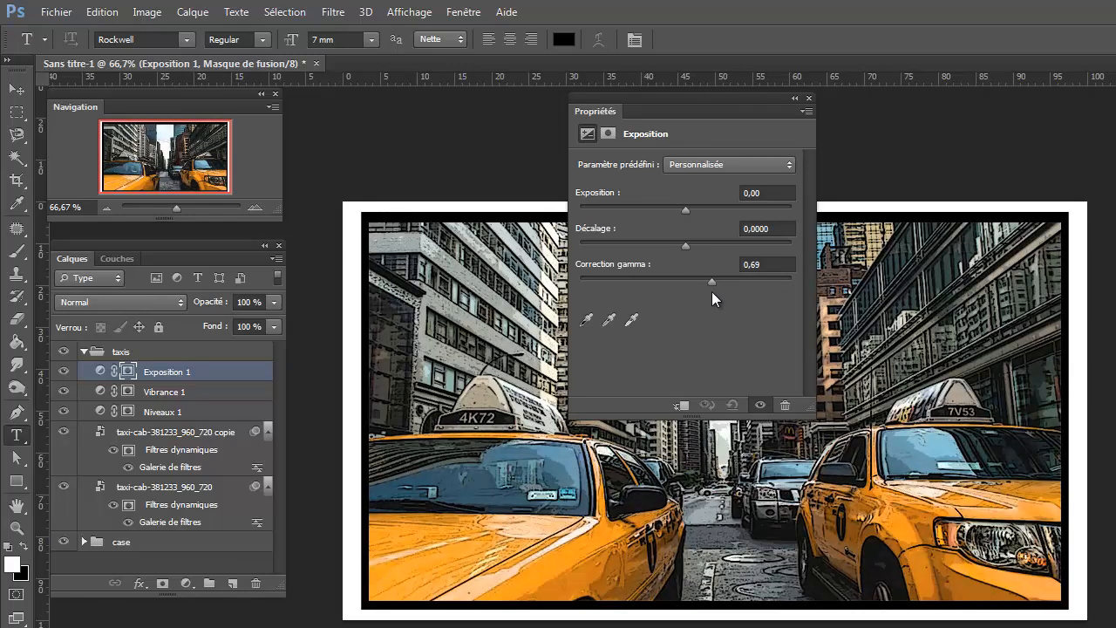
{"action": "left_click_drag", "start_coordinate": [711, 291], "coordinate": [709, 291]}
{"action": "left_click", "coordinate": [809, 98]}
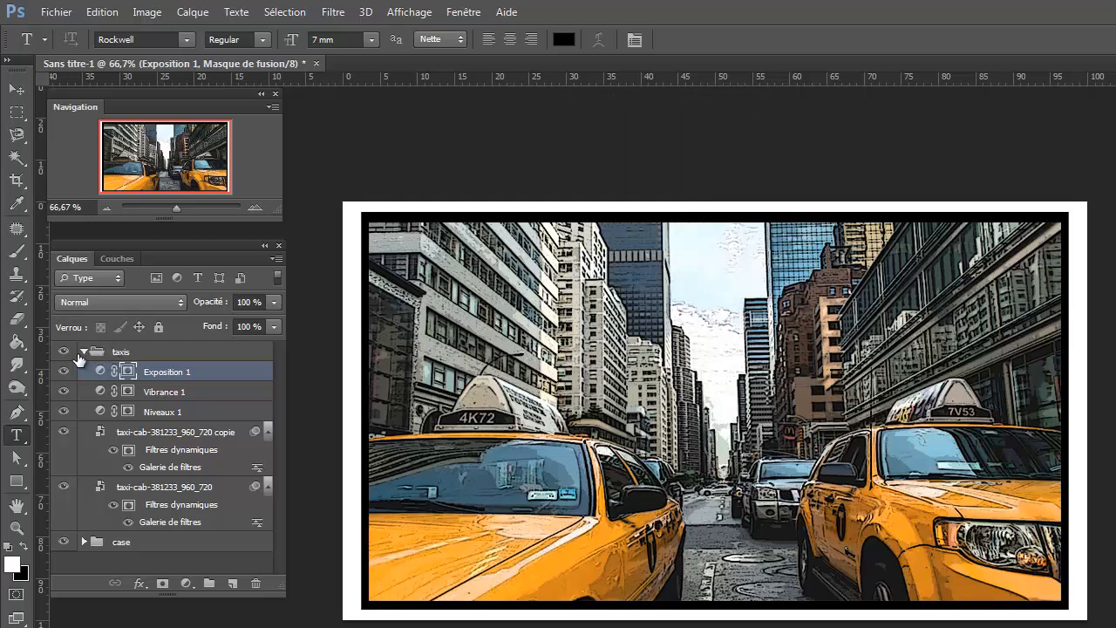
Draw a white, 5 px black-outlined rectangle about 41% wide and 22% high above the taxis group, and place it over the photo's upper-left area.
{"action": "left_click", "coordinate": [84, 351]}
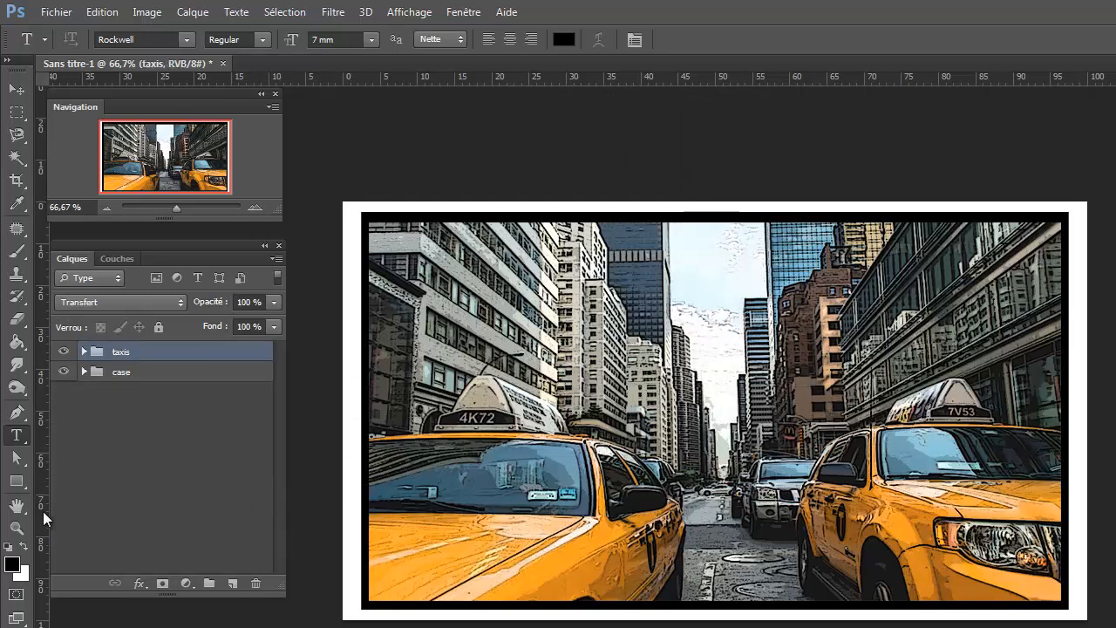
{"action": "left_click", "coordinate": [137, 498]}
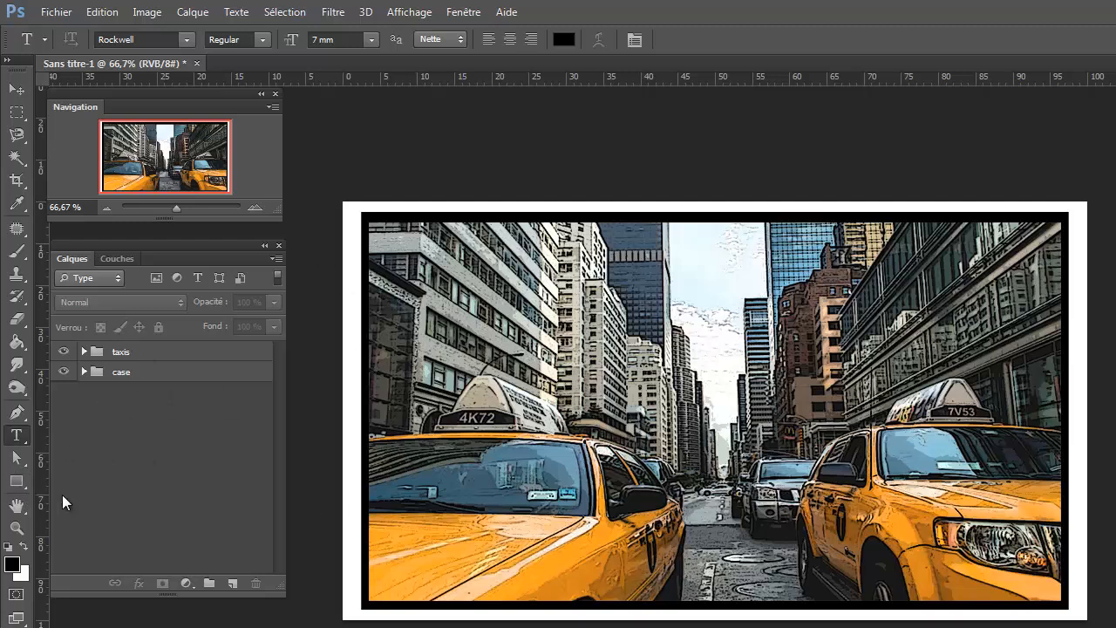
{"action": "left_click", "coordinate": [11, 482]}
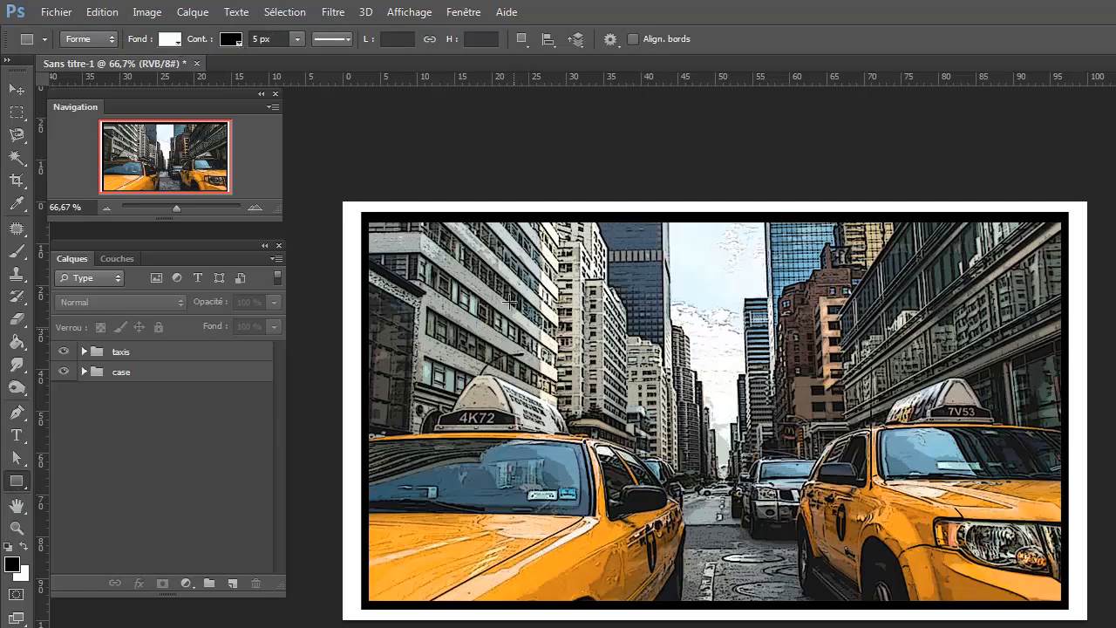
{"action": "left_click_drag", "start_coordinate": [452, 271], "coordinate": [602, 316]}
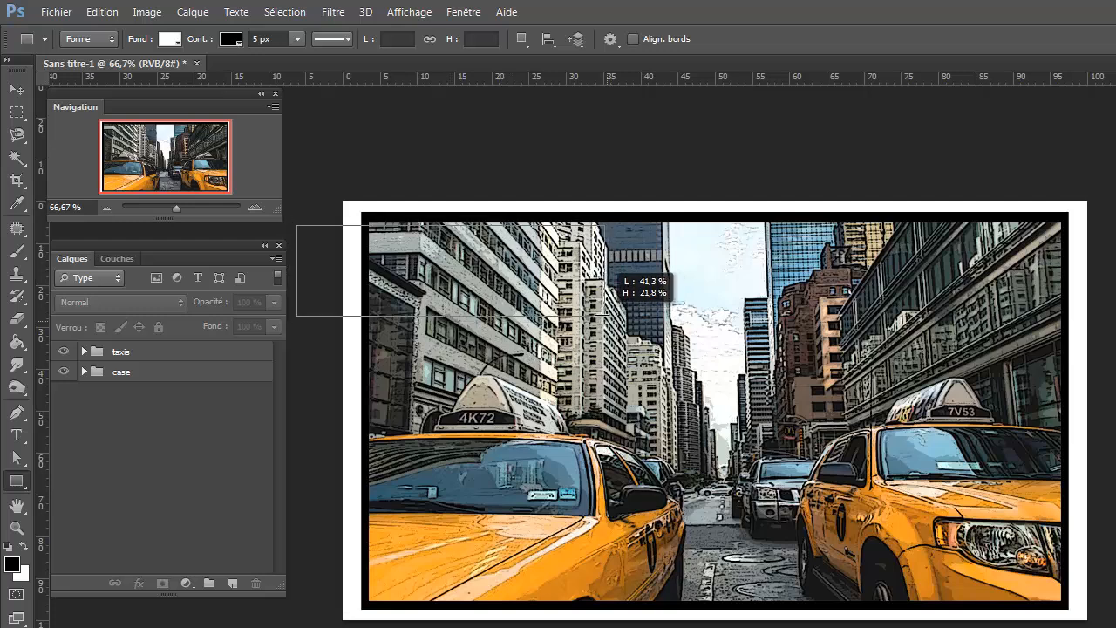
{"action": "left_click", "coordinate": [19, 87]}
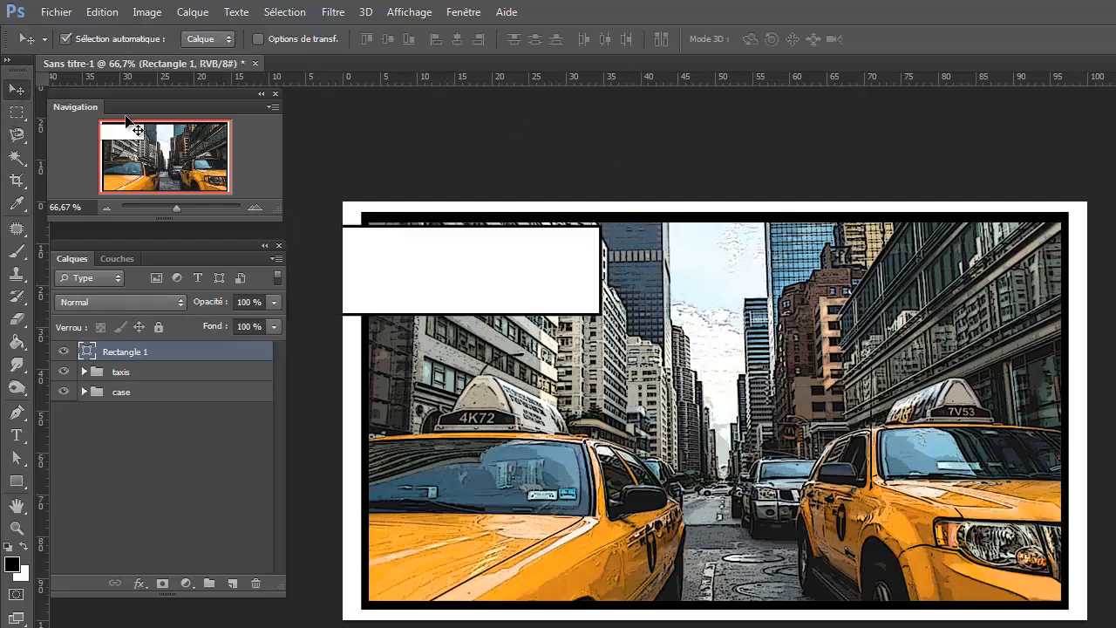
{"action": "left_click_drag", "start_coordinate": [465, 266], "coordinate": [554, 289]}
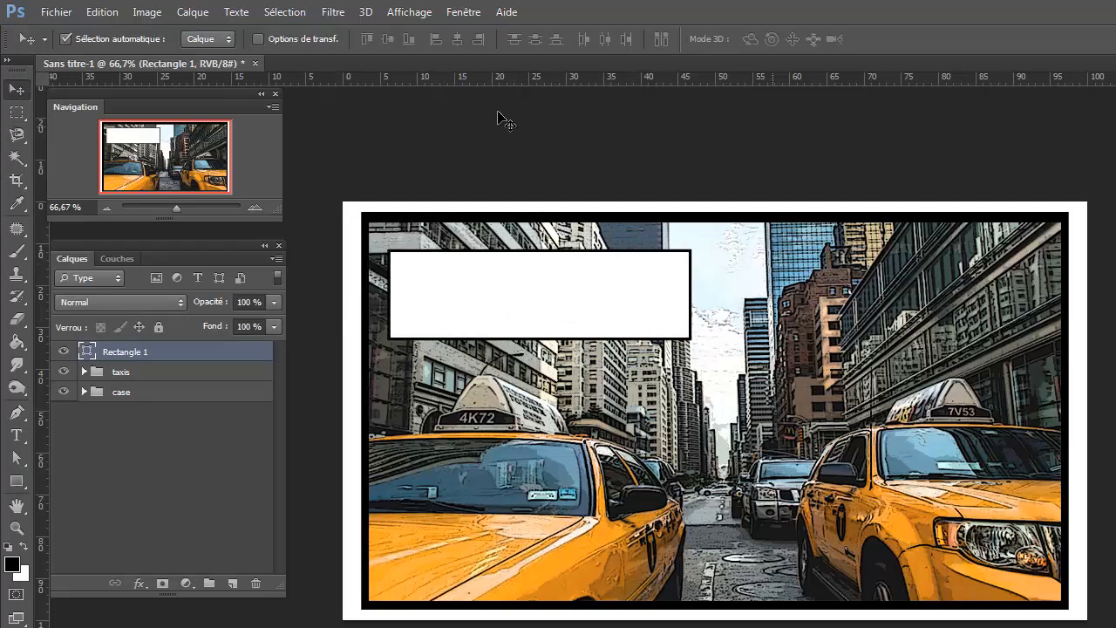
Add the caption "A NewYork c'est toujours la même chose ,des files de taxis pris dans les embouteillages" inside the white rectangle.
{"action": "left_click", "coordinate": [15, 435]}
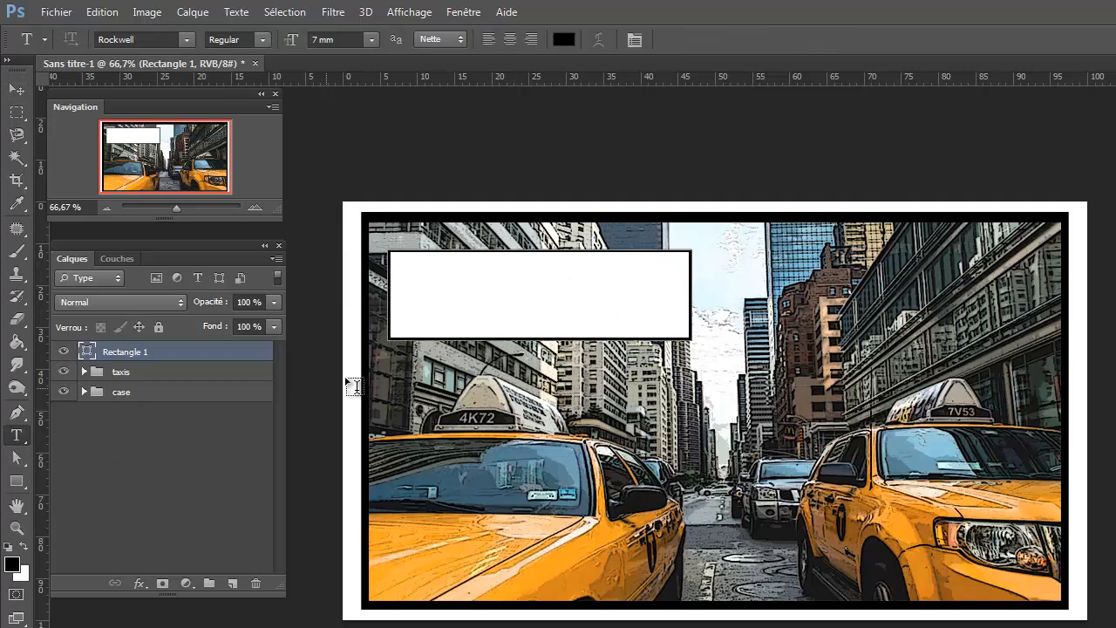
{"action": "left_click", "coordinate": [419, 275]}
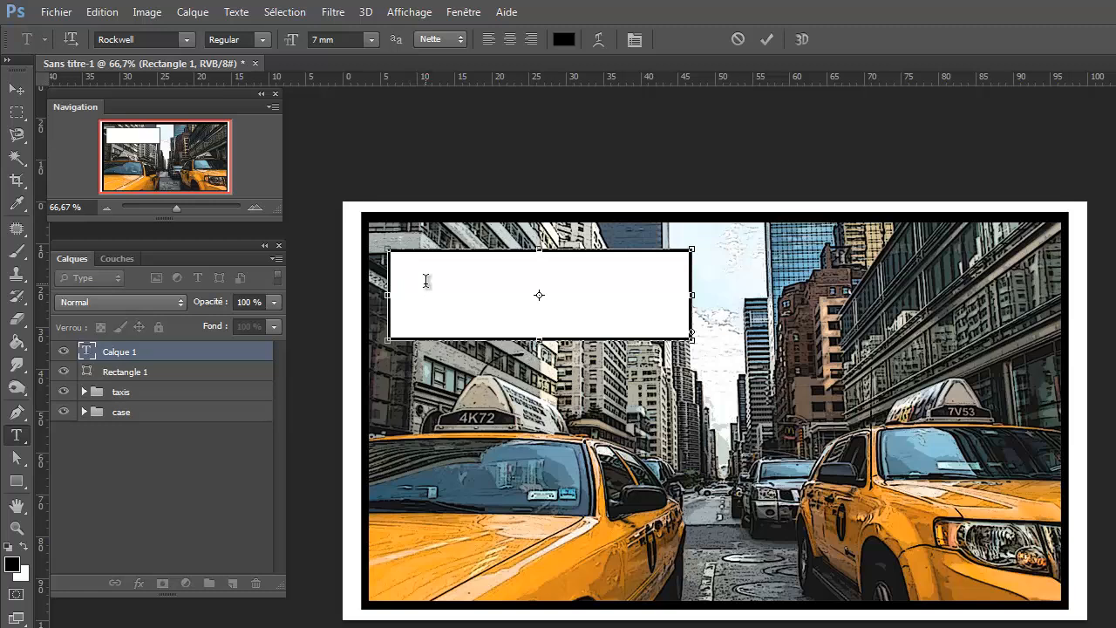
{"action": "type", "text": "A New York c'est toujours "}
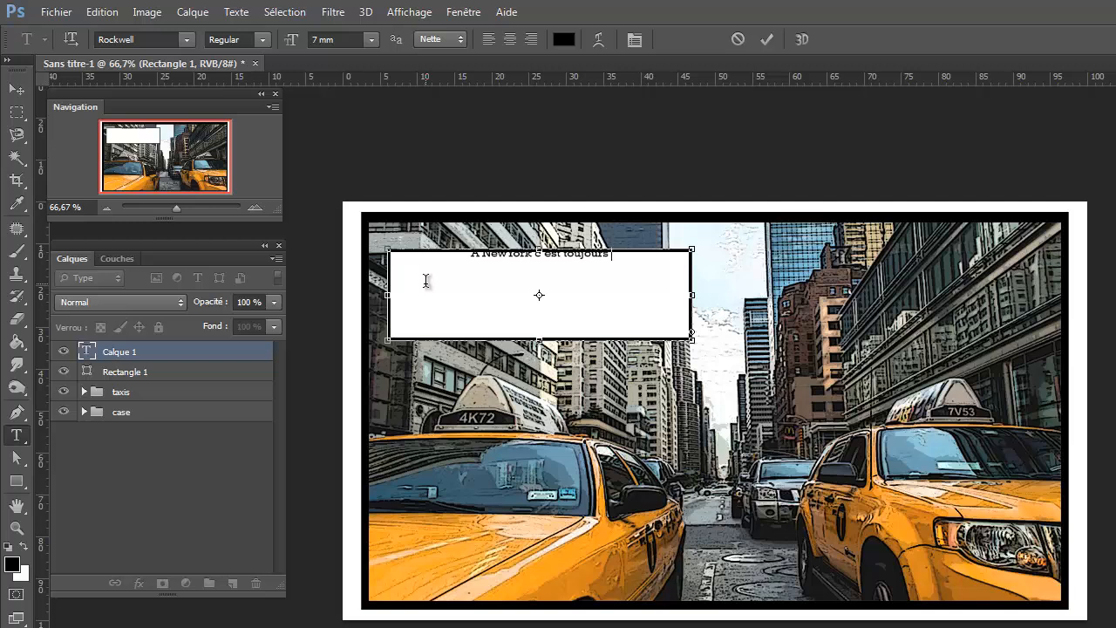
{"action": "type", "text": "la mê meme ch"}
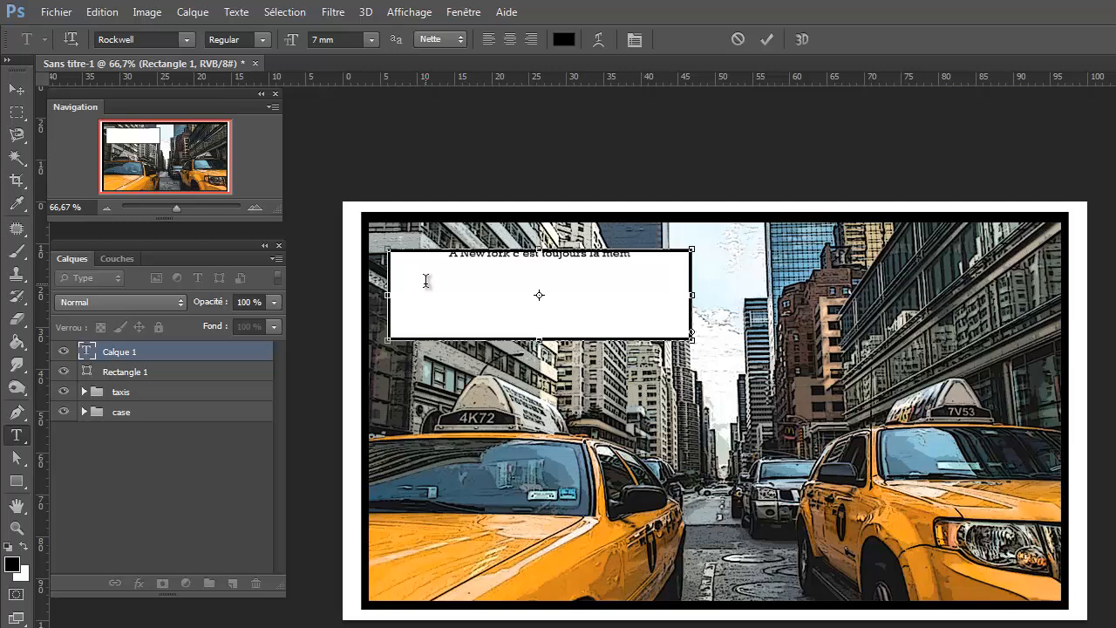
{"action": "type", "text": "ose"}
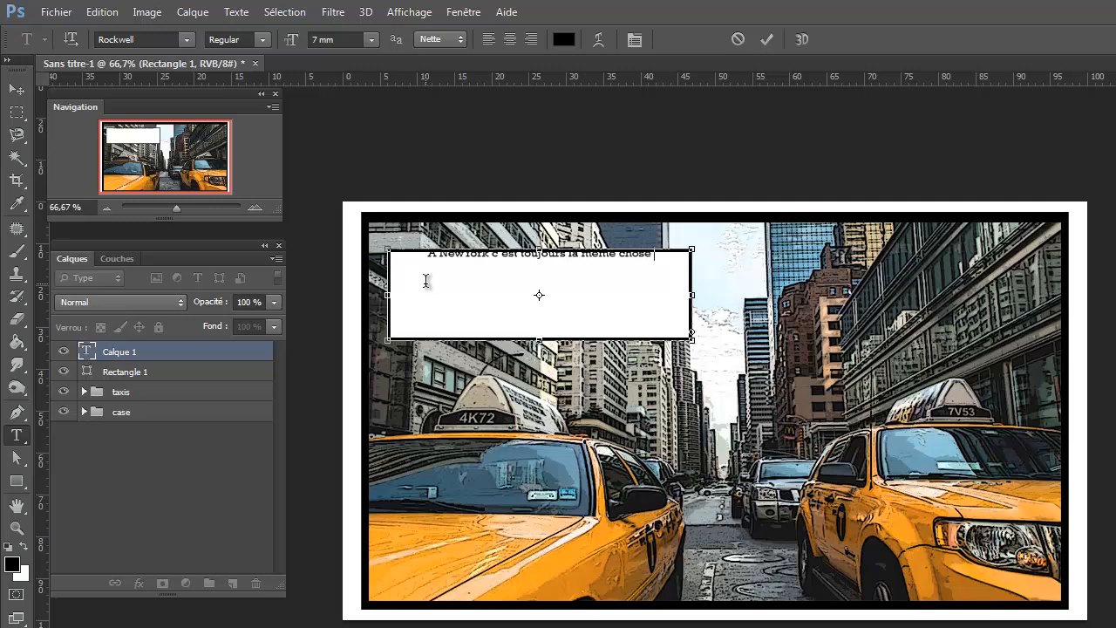
{"action": "type", "text": " ,"}
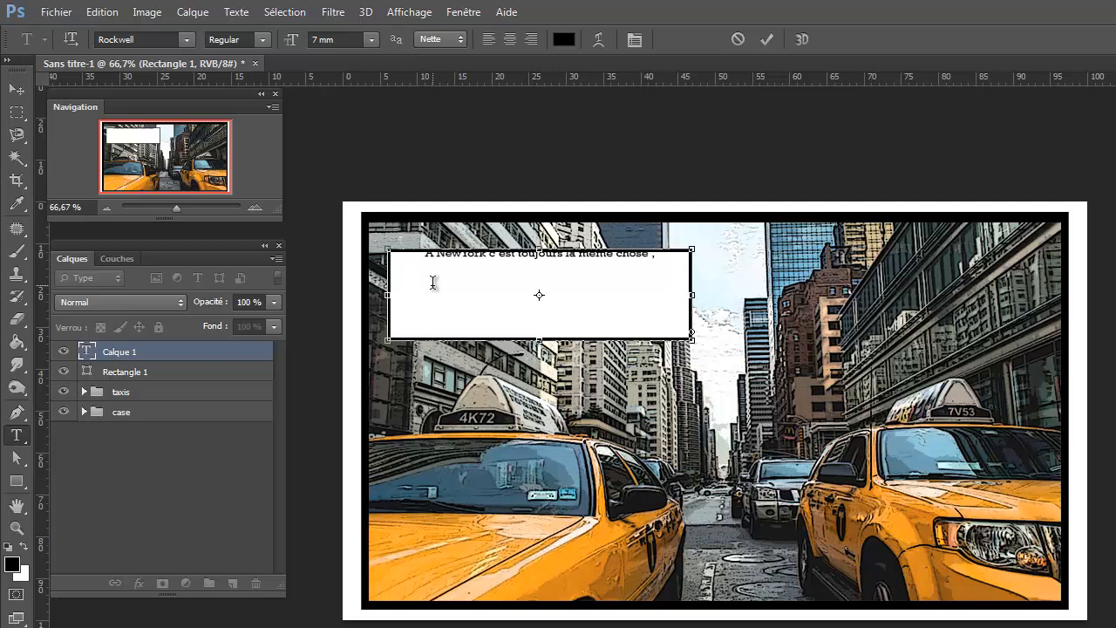
{"action": "type", "text": "des files "}
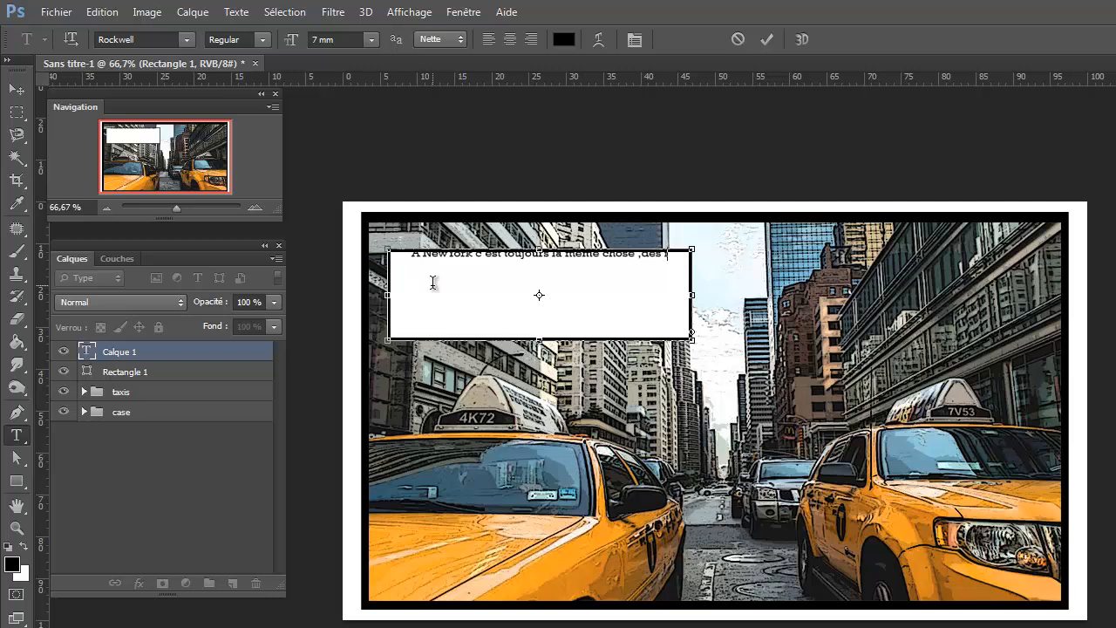
{"action": "type", "text": "d"}
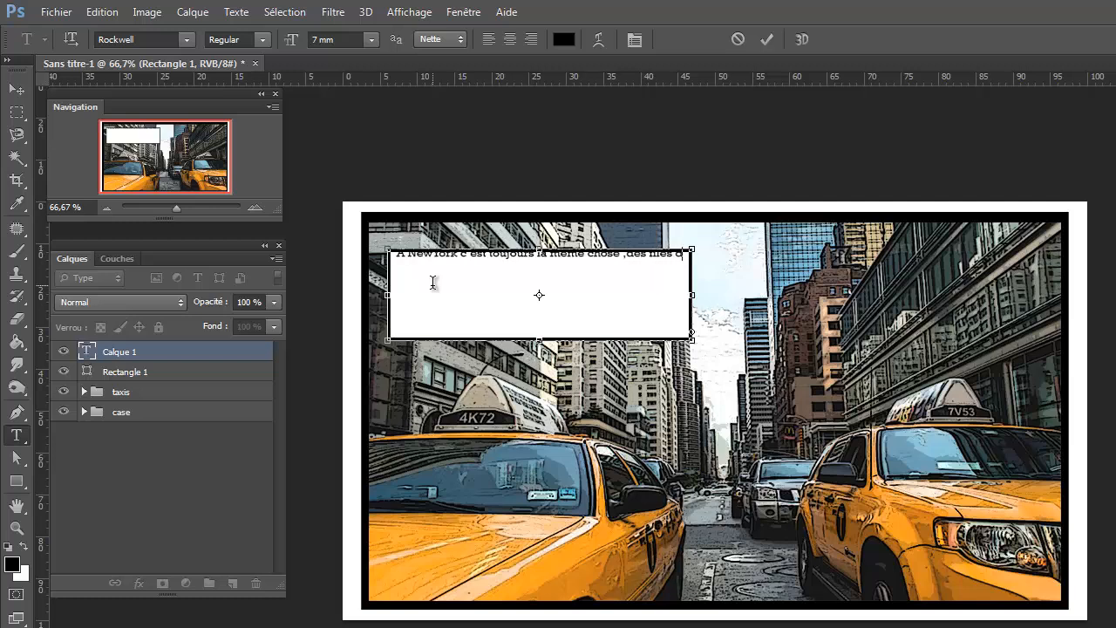
{"action": "type", "text": "e tax"}
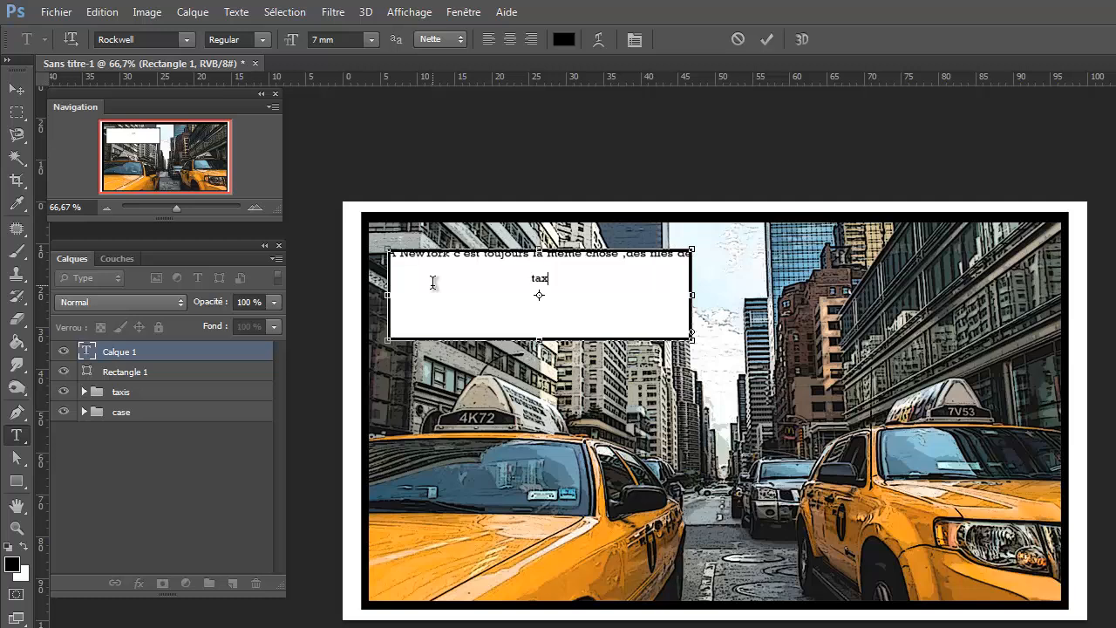
{"action": "type", "text": "is pris dans les "}
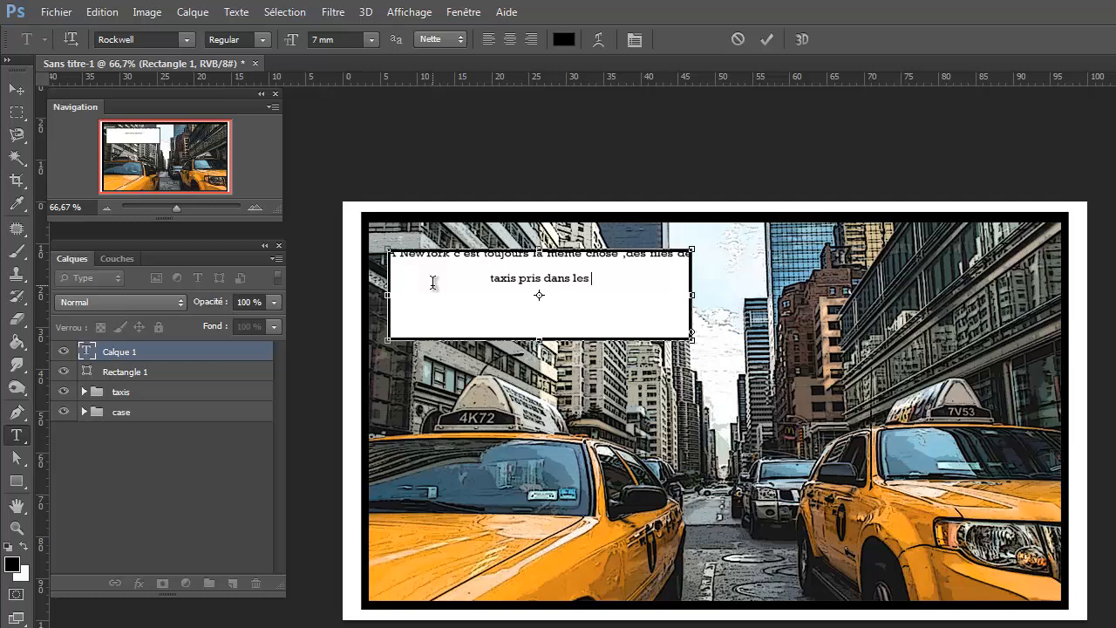
{"action": "type", "text": "emboute"}
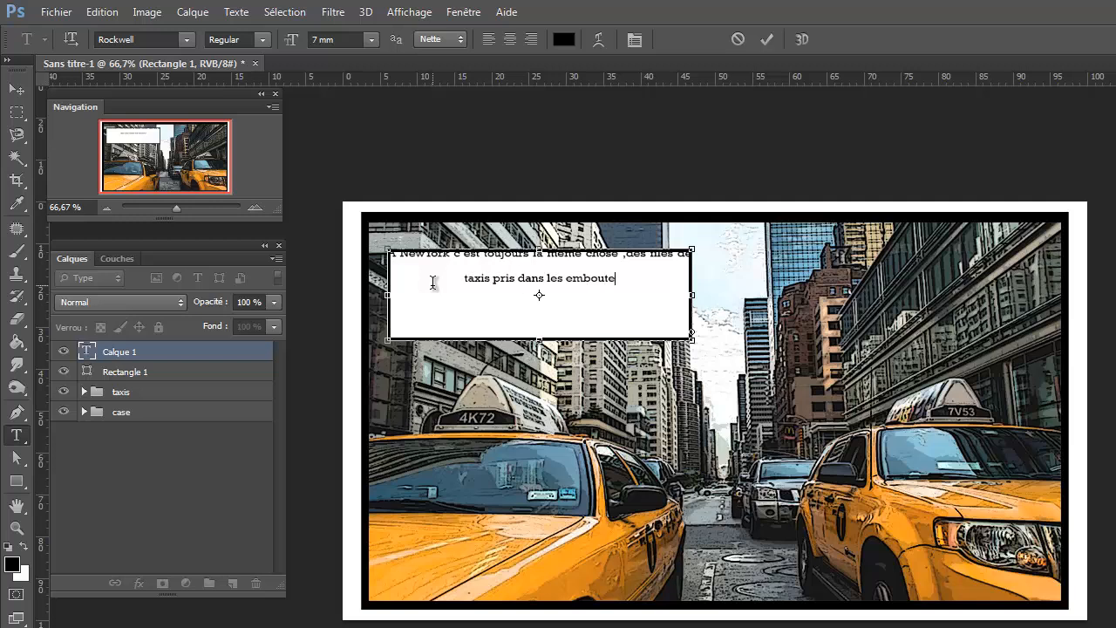
{"action": "type", "text": "illages"}
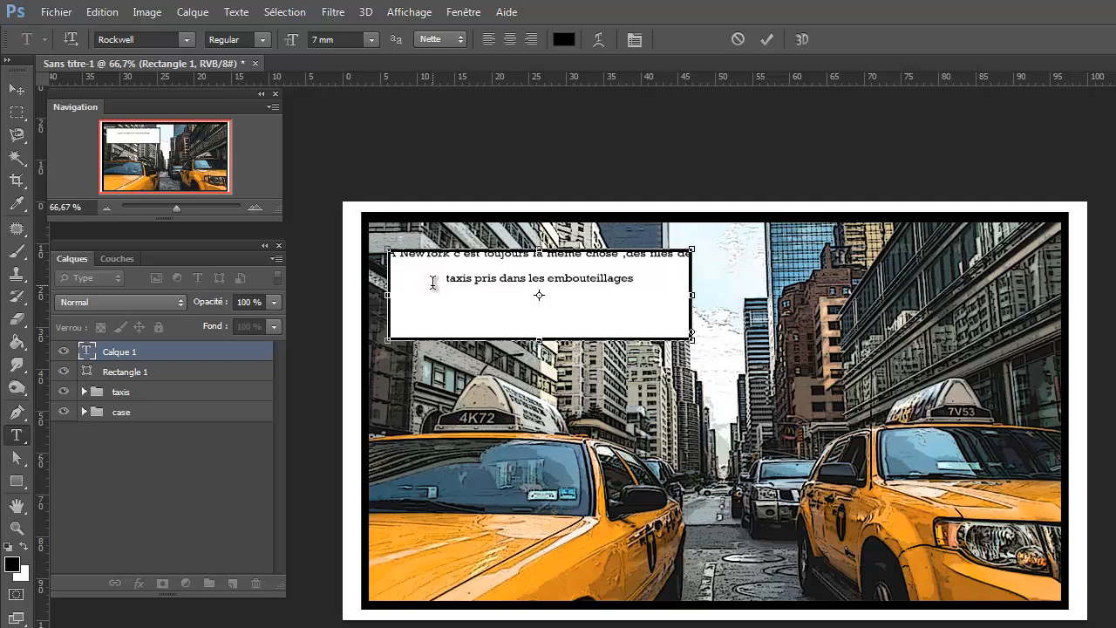
{"action": "left_click", "coordinate": [16, 89]}
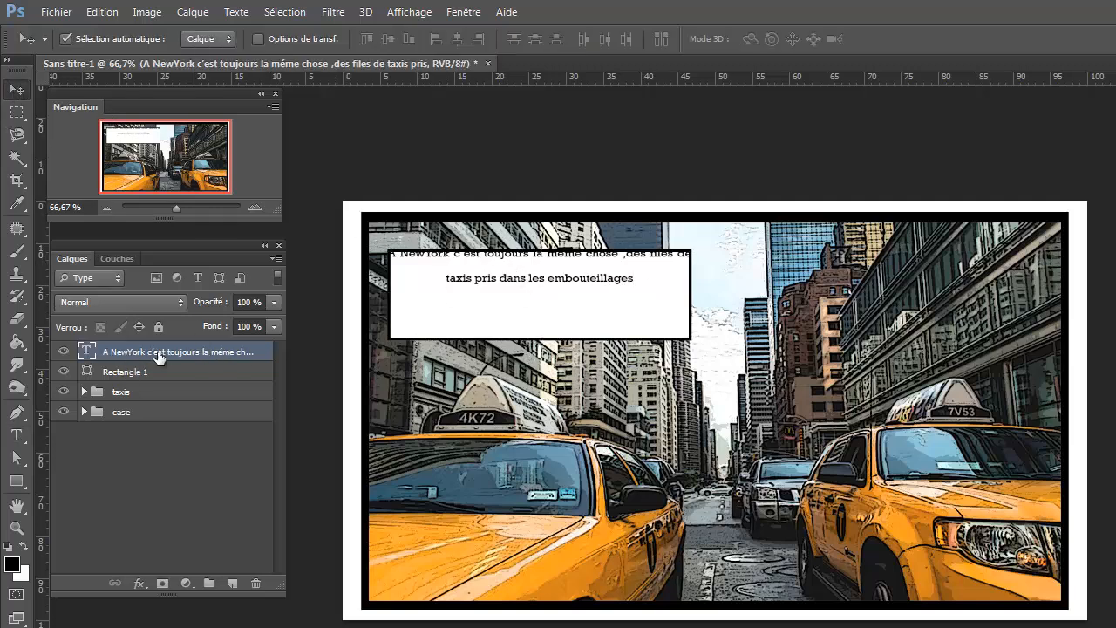
Lower the caption inside the white rectangle, break its line before "des files de taxis", and adjust its placement.
{"action": "left_click_drag", "start_coordinate": [506, 278], "coordinate": [507, 303]}
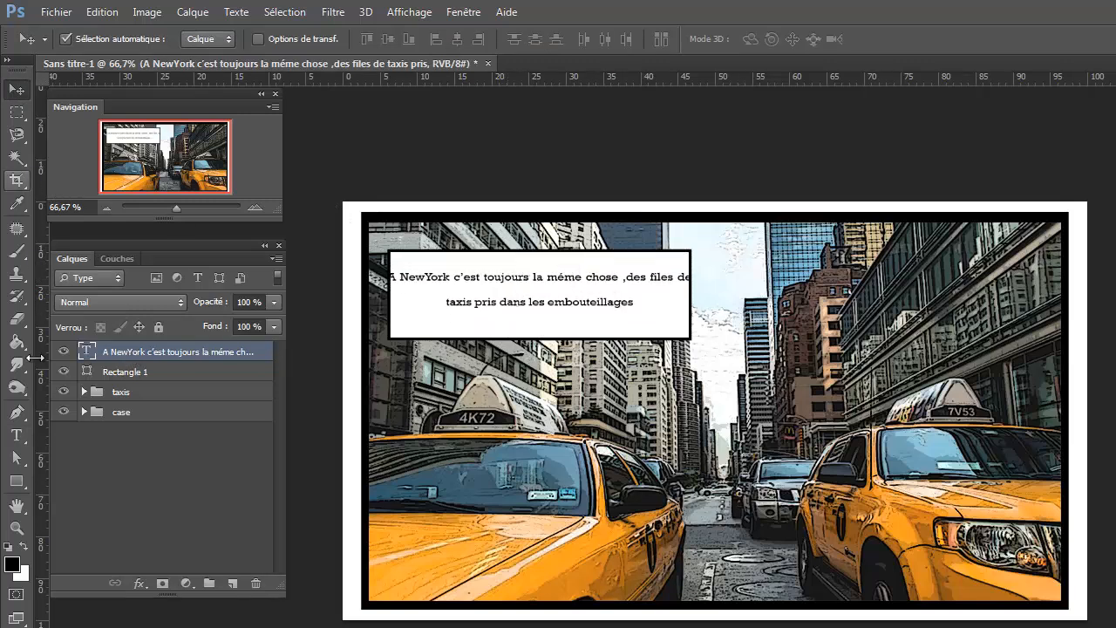
{"action": "double_click", "coordinate": [87, 351]}
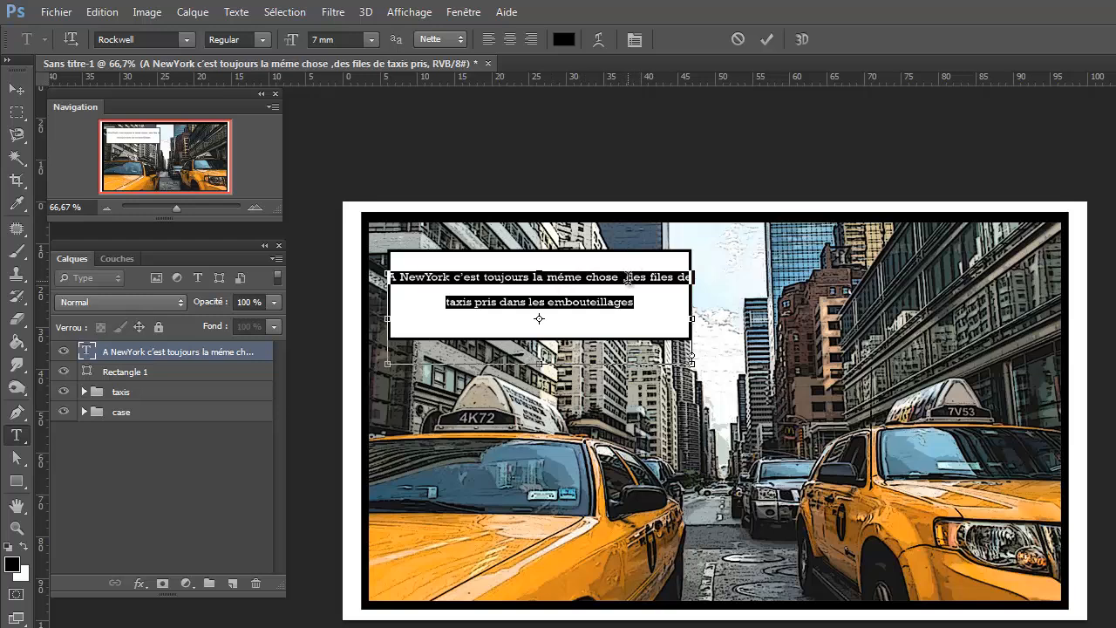
{"action": "left_click", "coordinate": [626, 278]}
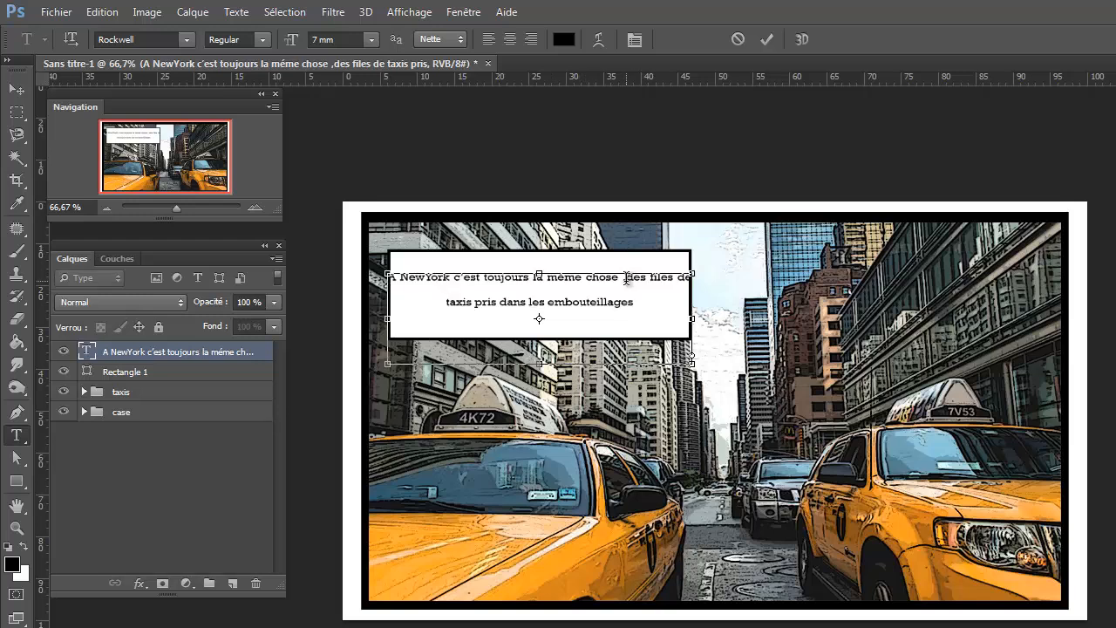
{"action": "key", "text": "Return"}
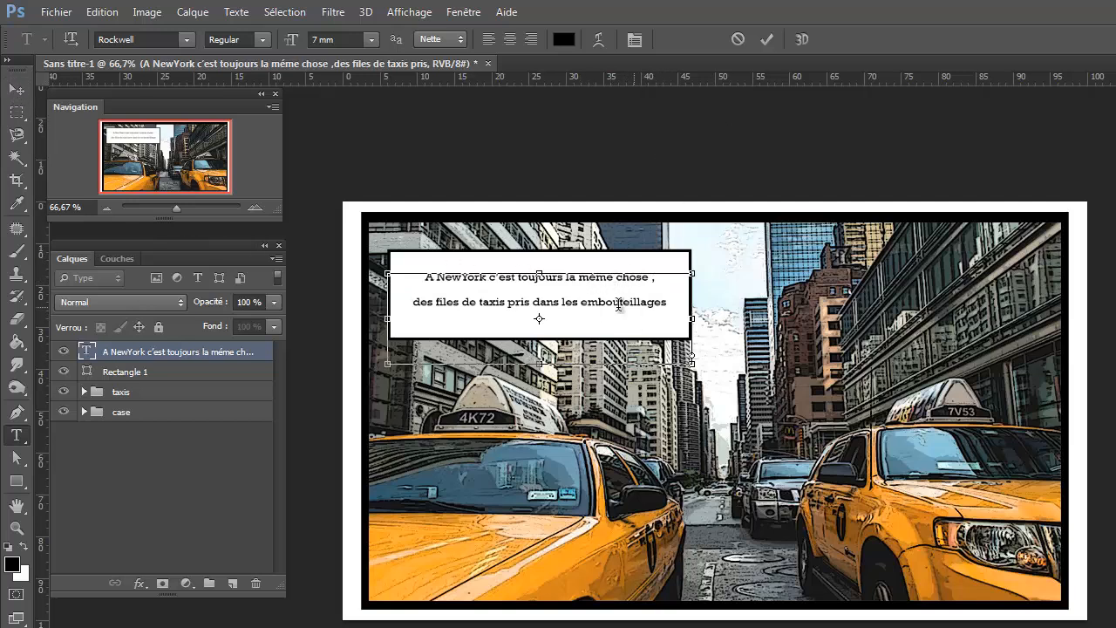
{"action": "left_click", "coordinate": [16, 90]}
{"action": "left_click_drag", "start_coordinate": [549, 281], "coordinate": [550, 277]}
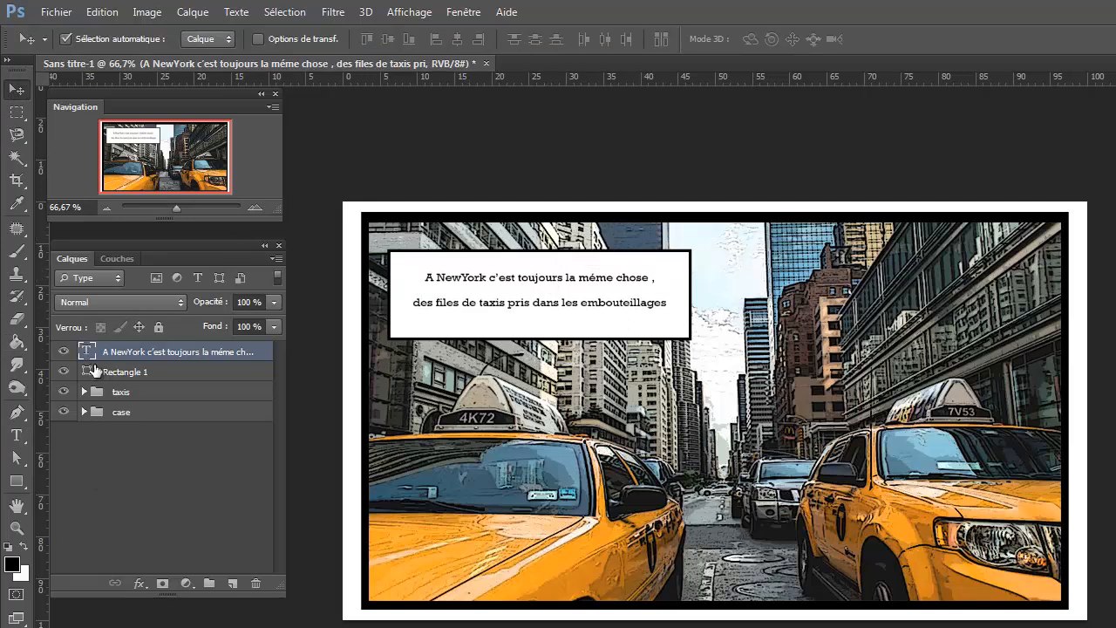
Set the whole caption's font size to 10 mm and its line spacing to 9 mm.
{"action": "double_click", "coordinate": [86, 351]}
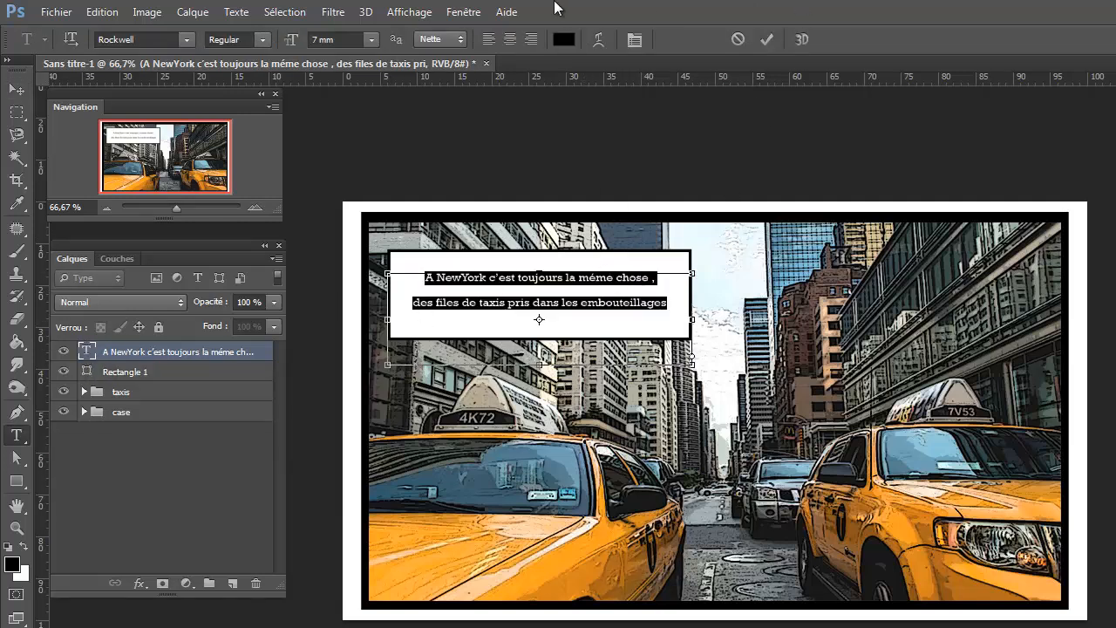
{"action": "left_click", "coordinate": [634, 40]}
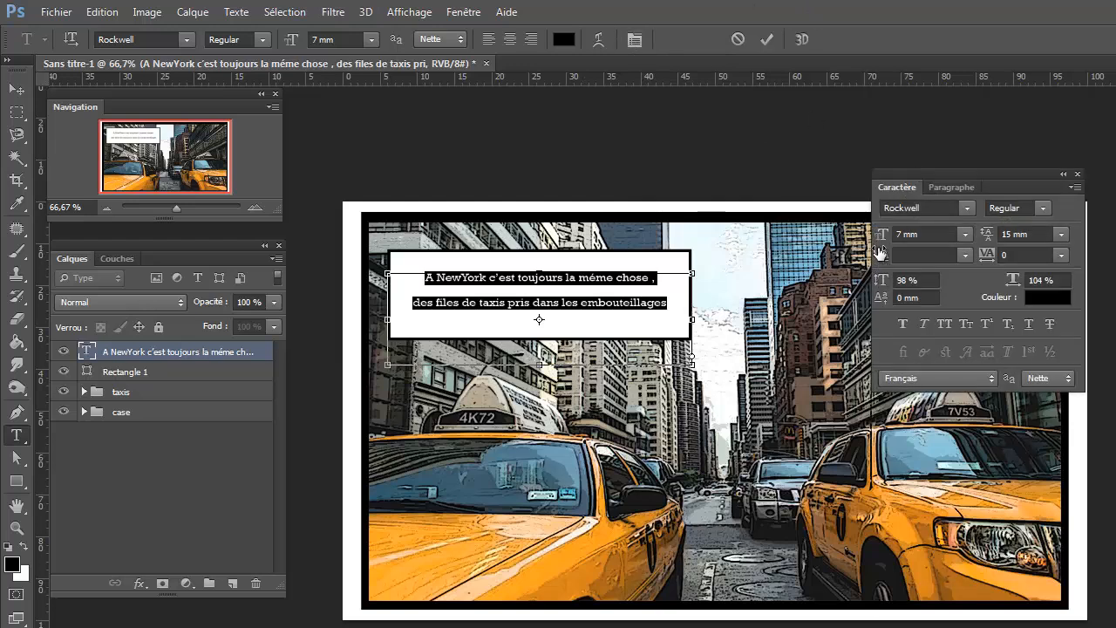
{"action": "left_click_drag", "start_coordinate": [884, 243], "coordinate": [880, 243]}
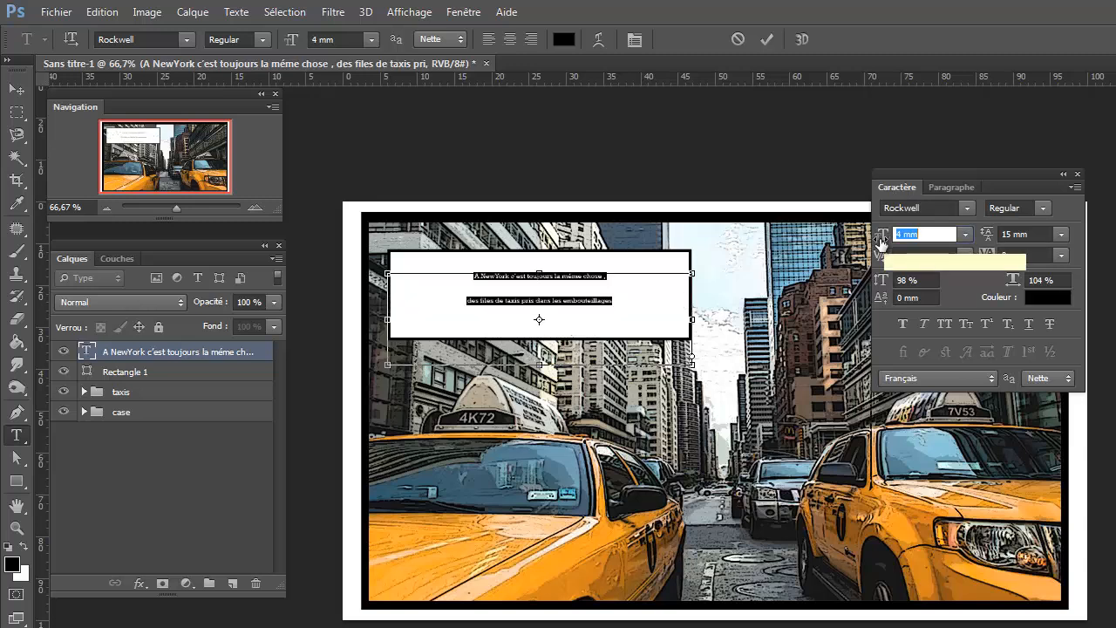
{"action": "type", "text": "10"}
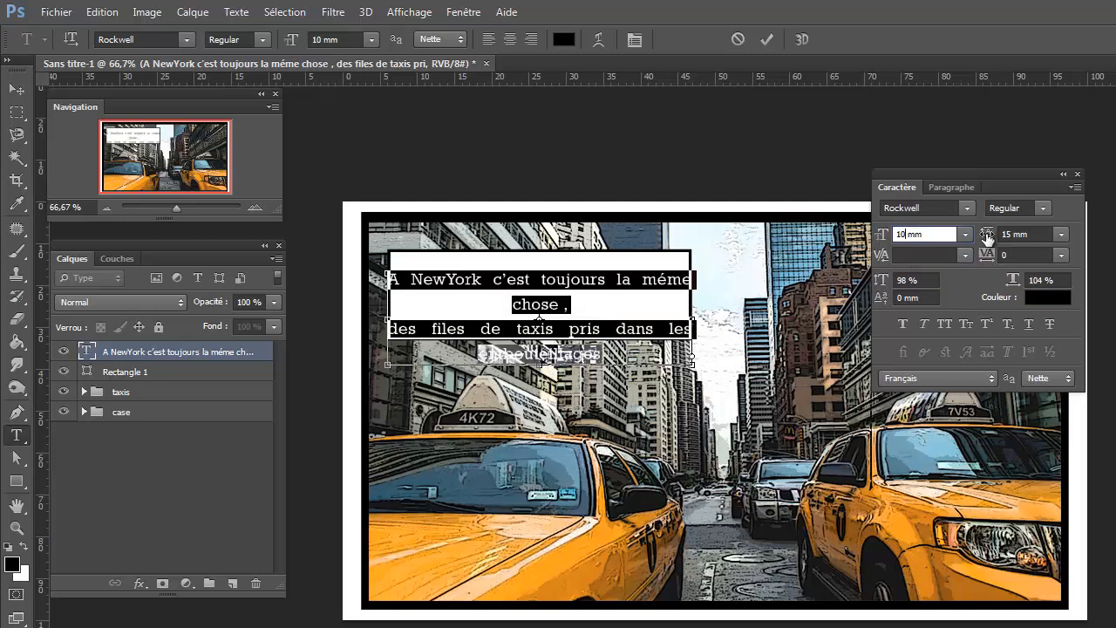
{"action": "left_click_drag", "start_coordinate": [986, 237], "coordinate": [981, 239]}
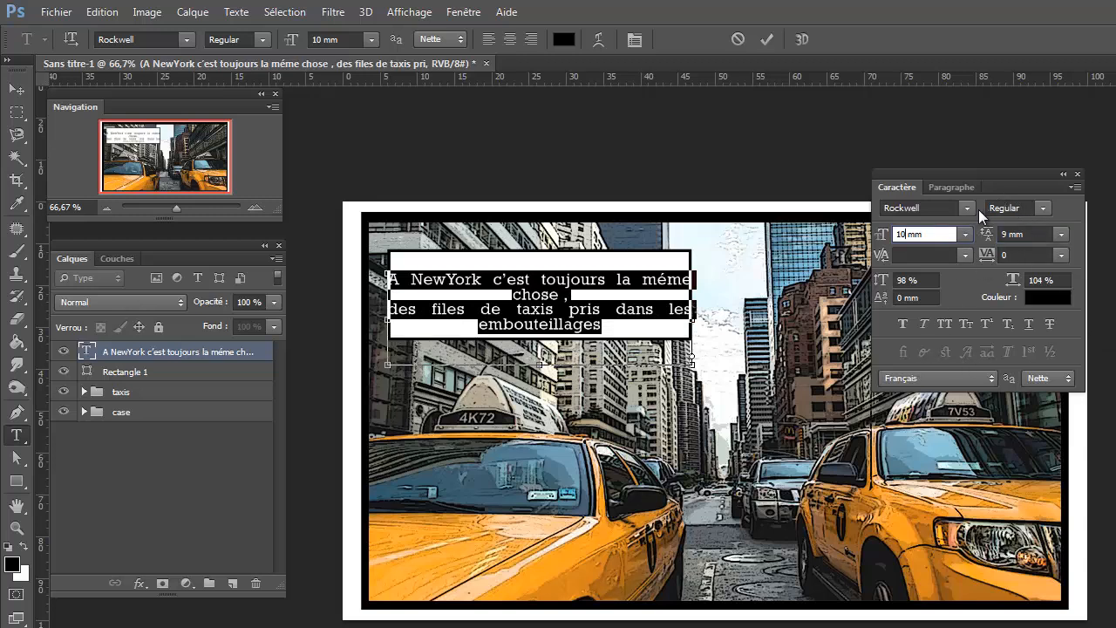
Try the left, centred, right and four justified paragraph alignments on the caption in turn.
{"action": "left_click", "coordinate": [942, 187]}
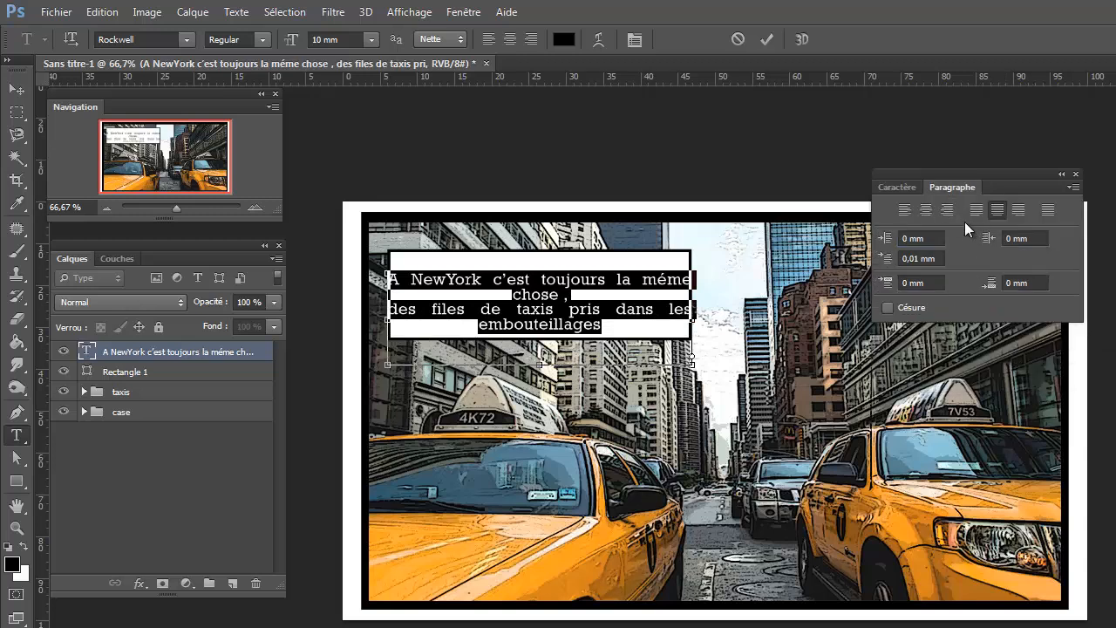
{"action": "left_click", "coordinate": [903, 212]}
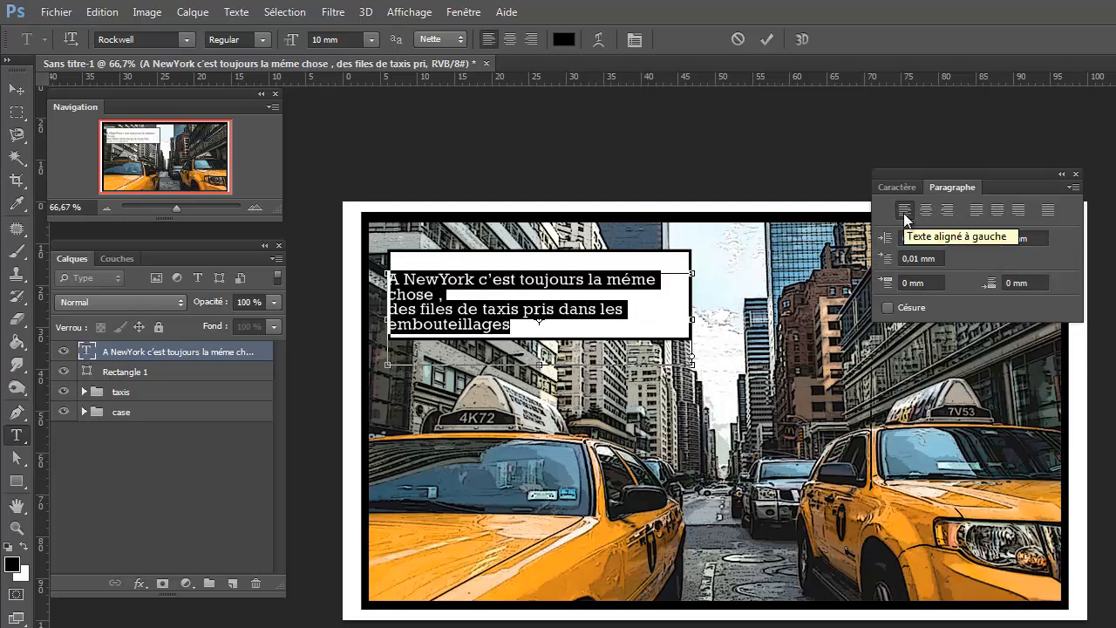
{"action": "left_click", "coordinate": [929, 215]}
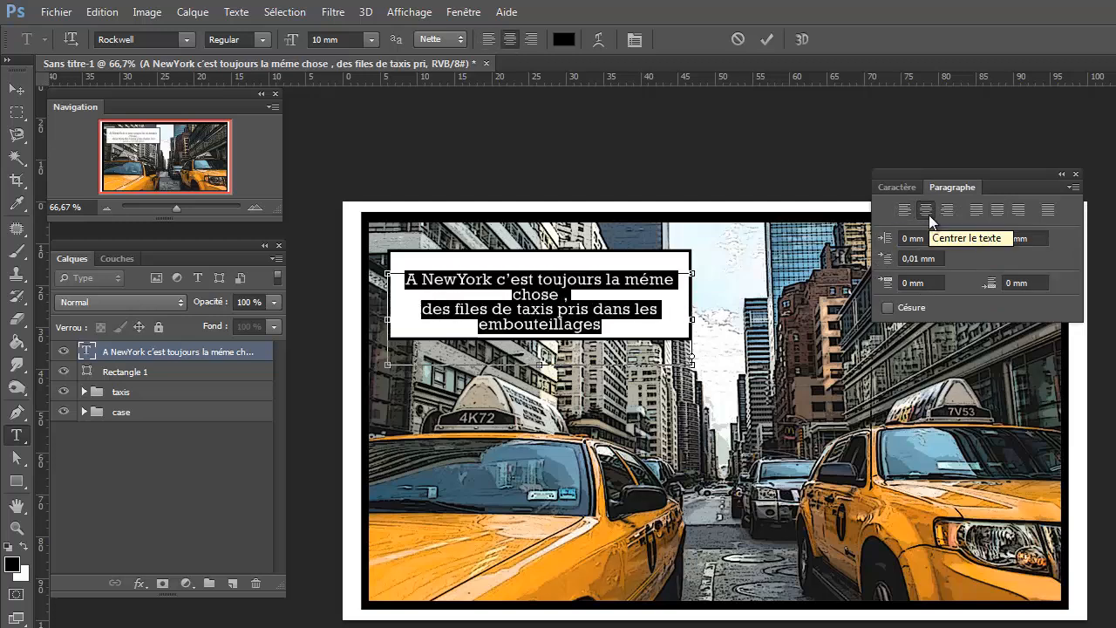
{"action": "left_click", "coordinate": [952, 209]}
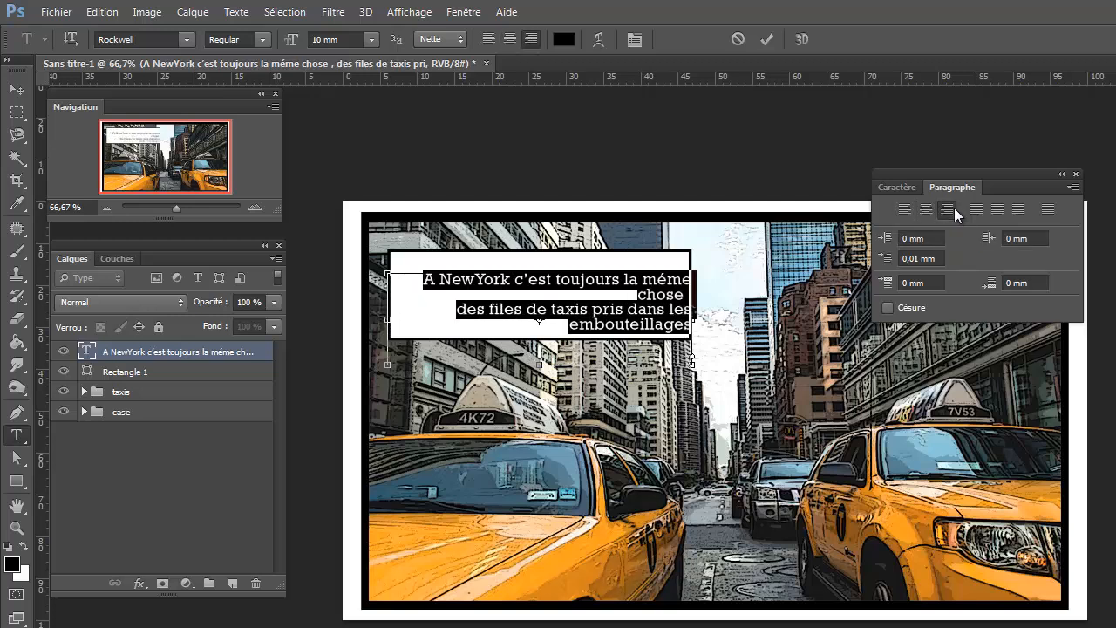
{"action": "left_click", "coordinate": [977, 210]}
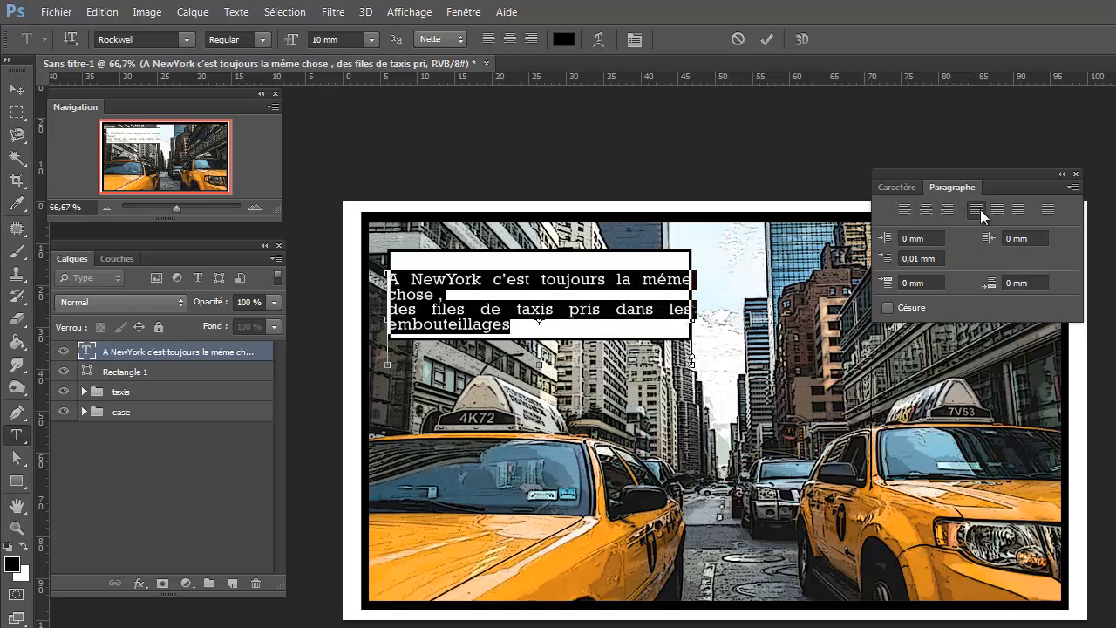
{"action": "left_click", "coordinate": [994, 212]}
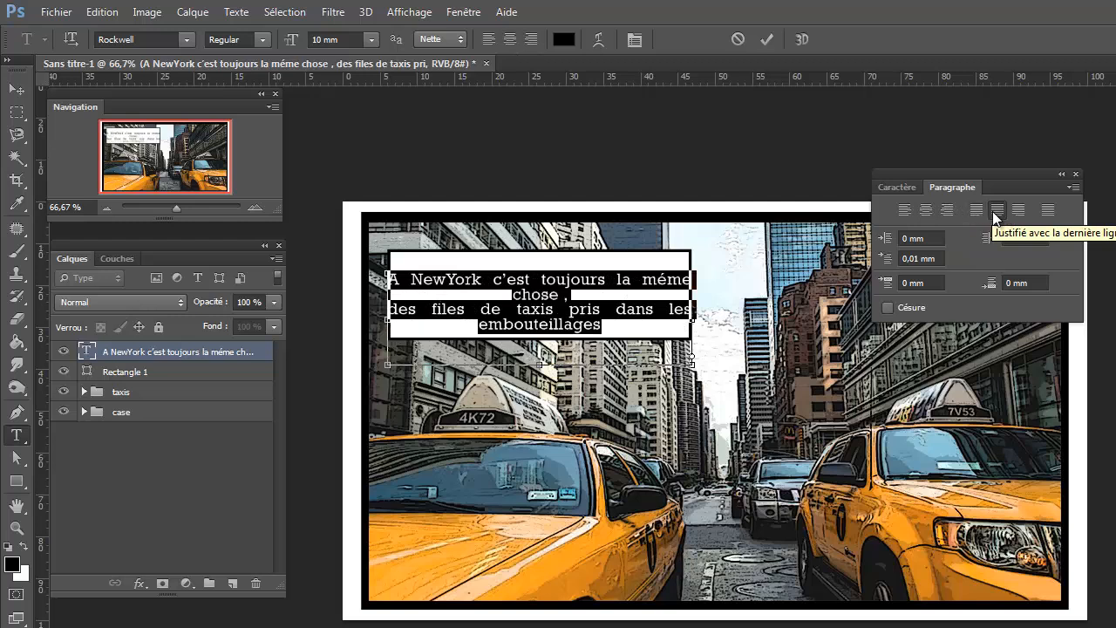
{"action": "left_click", "coordinate": [1019, 215]}
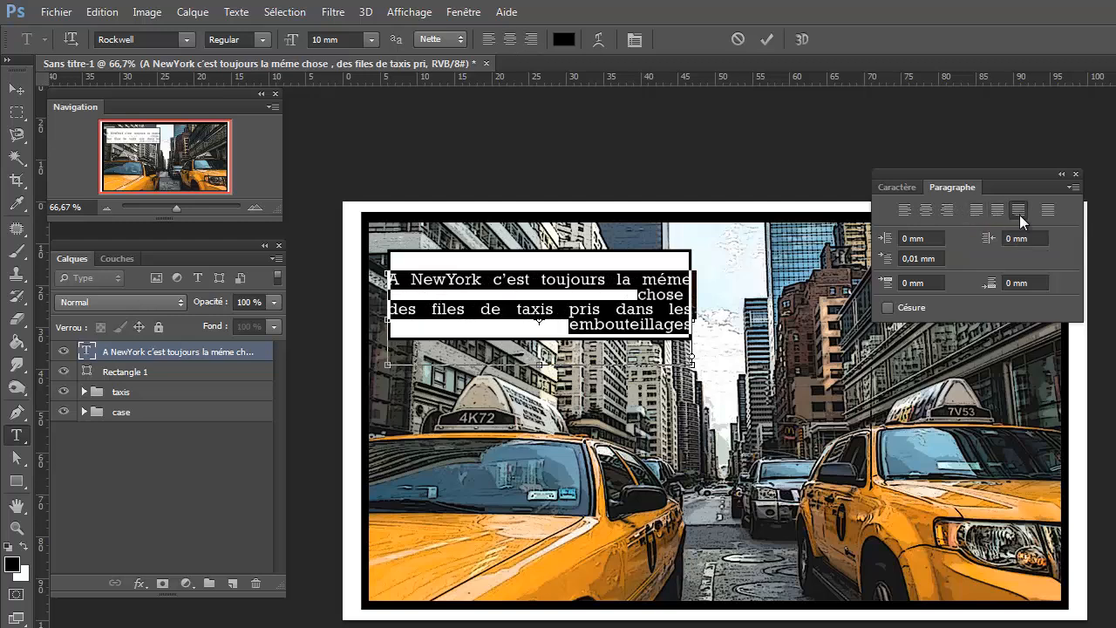
{"action": "left_click", "coordinate": [1044, 210]}
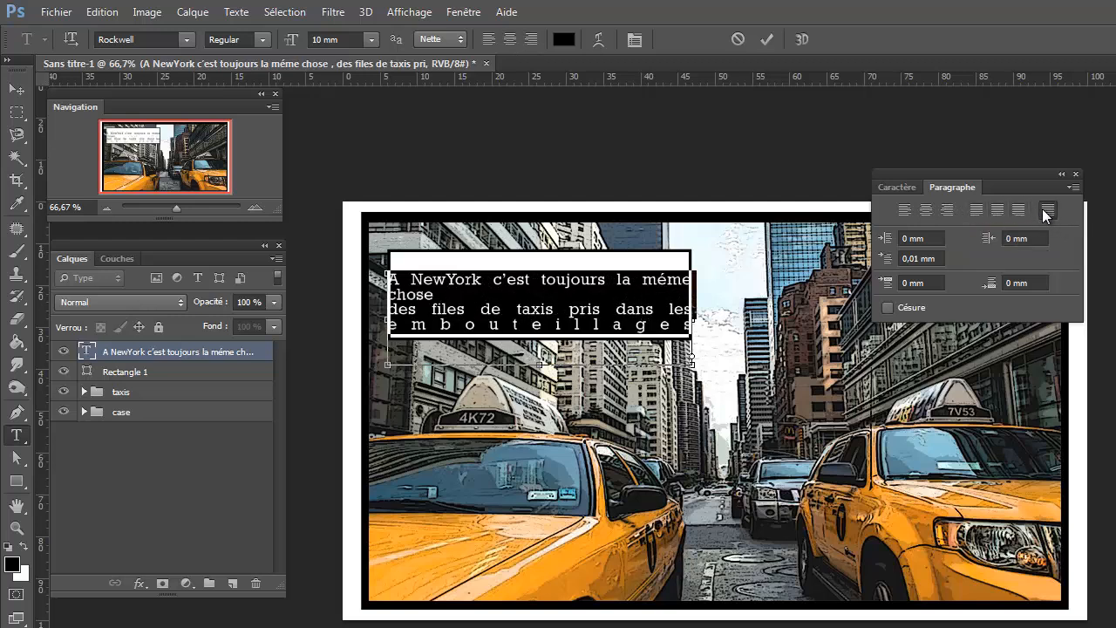
Left-align the caption and shift it slightly right and up to leave a margin inside the white rectangle.
{"action": "left_click", "coordinate": [904, 211]}
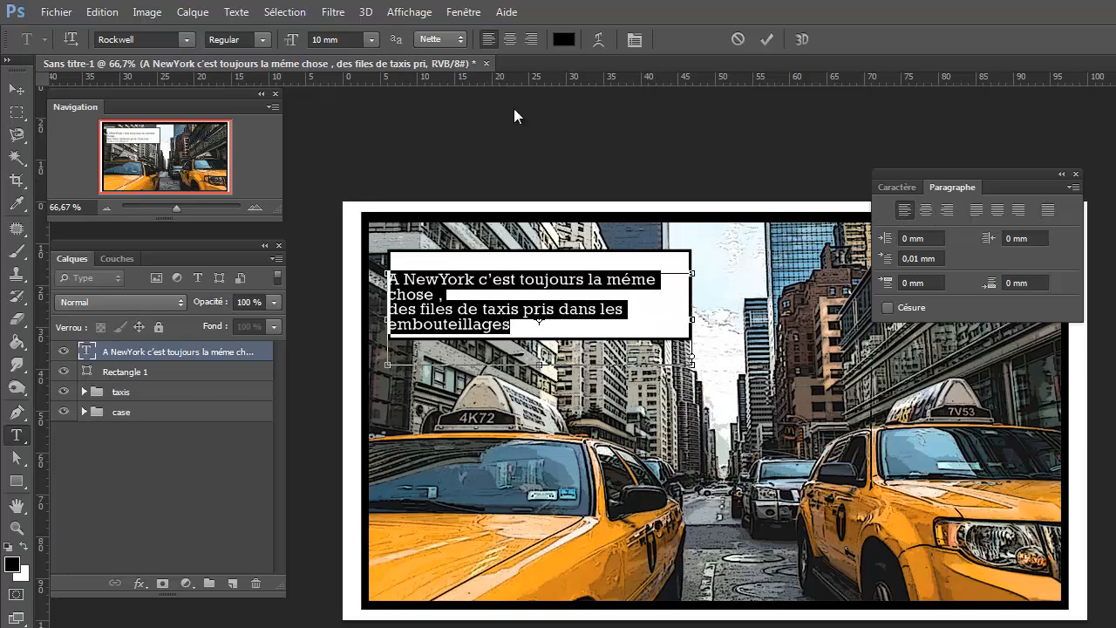
{"action": "left_click", "coordinate": [17, 89]}
{"action": "mouse_move", "coordinate": [561, 289]}
{"action": "left_mouse_down"}
{"action": "mouse_move", "coordinate": [572, 274]}
{"action": "mouse_move", "coordinate": [571, 284]}
{"action": "left_mouse_up"}
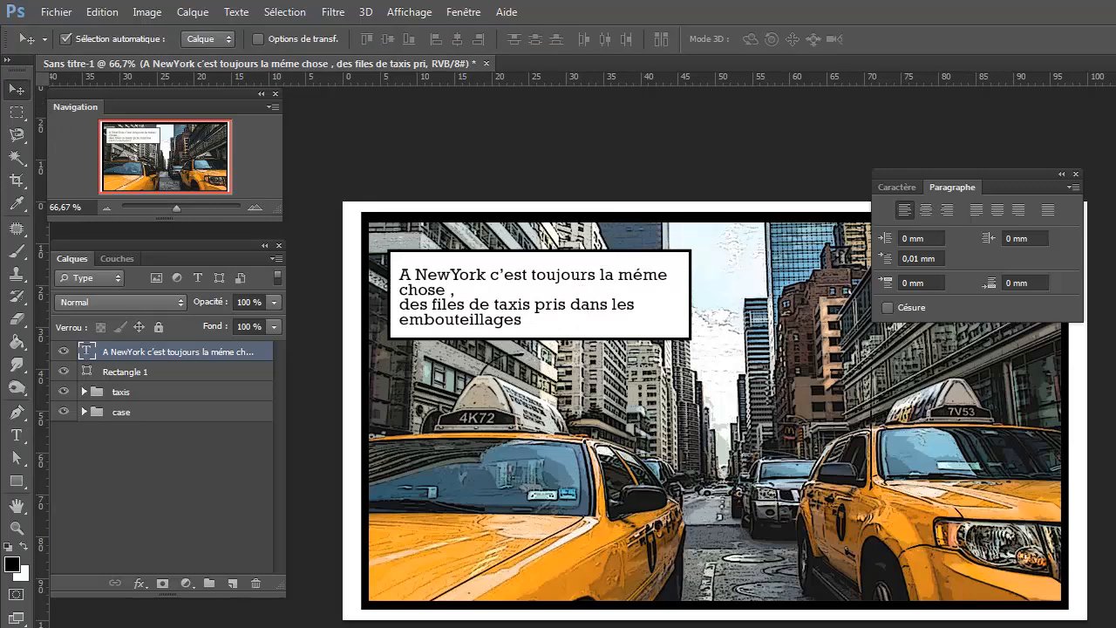
Save a JPEG copy named "taxis NY" in the tuto-prochains folder, at quality 11 (Maximum) with the progressif optimisé format.
{"action": "left_click", "coordinate": [54, 12]}
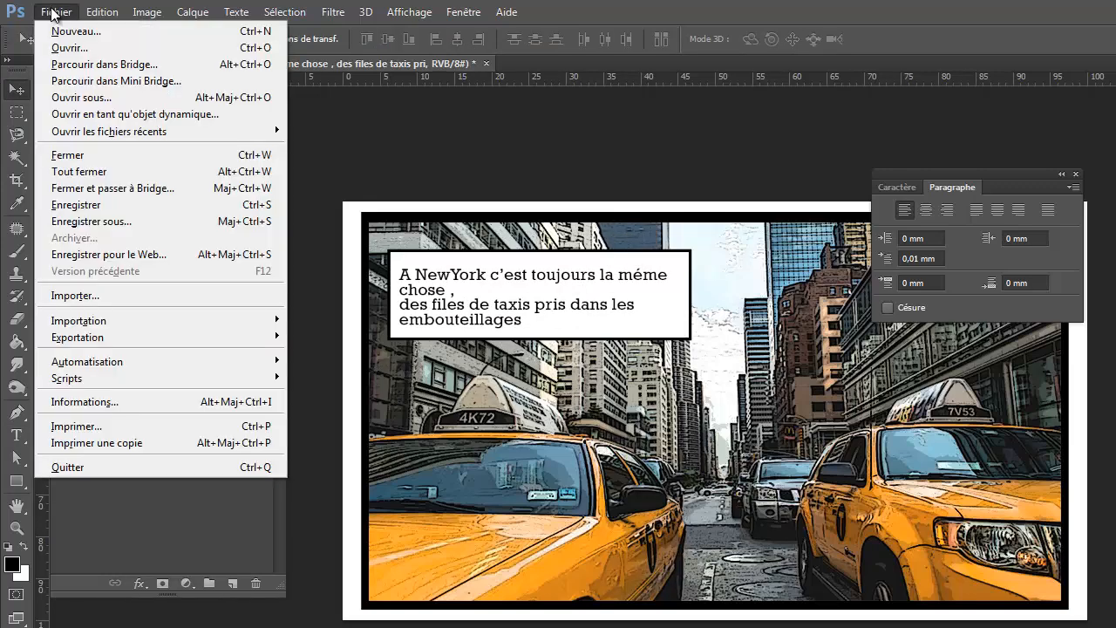
{"action": "left_click", "coordinate": [103, 224]}
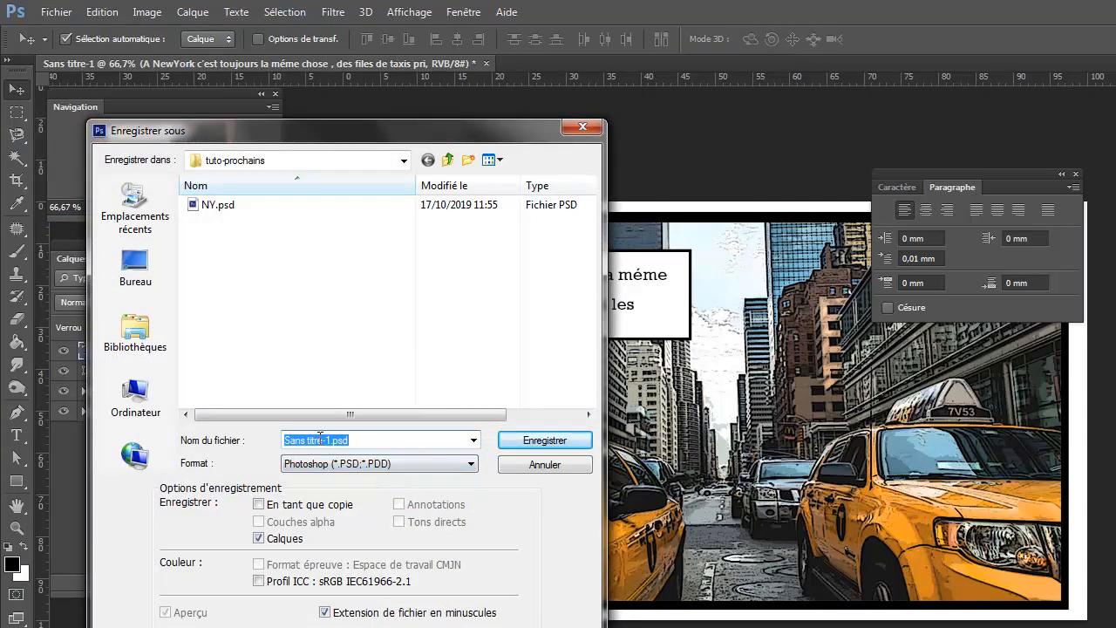
{"action": "left_click_drag", "start_coordinate": [330, 439], "coordinate": [272, 446]}
{"action": "type", "text": "taxis NY"}
{"action": "left_click", "coordinate": [471, 463]}
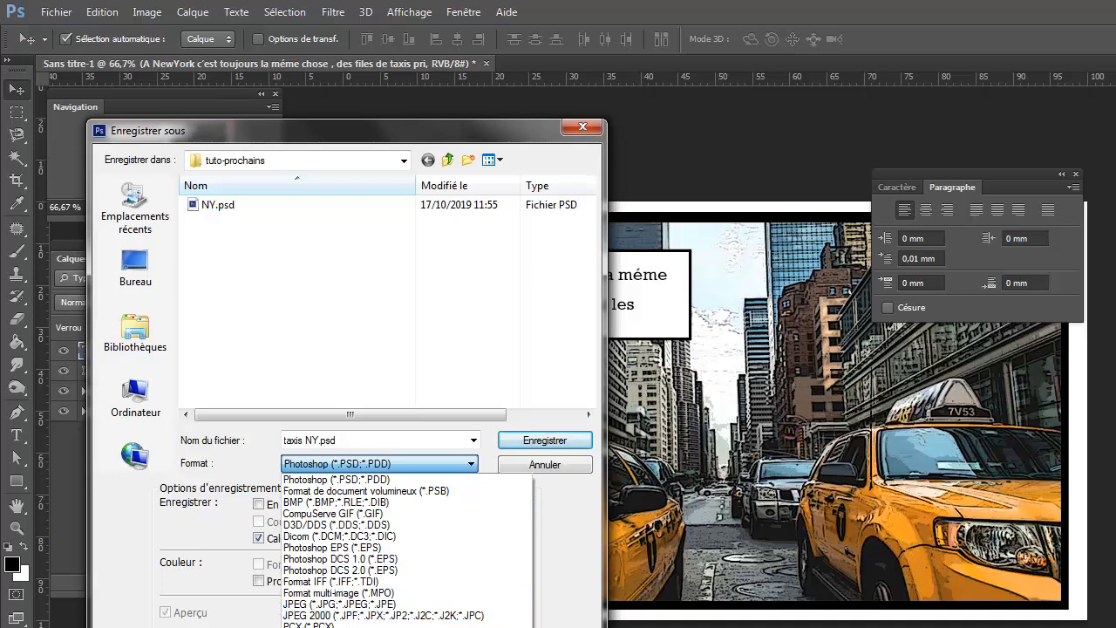
{"action": "left_click", "coordinate": [299, 605]}
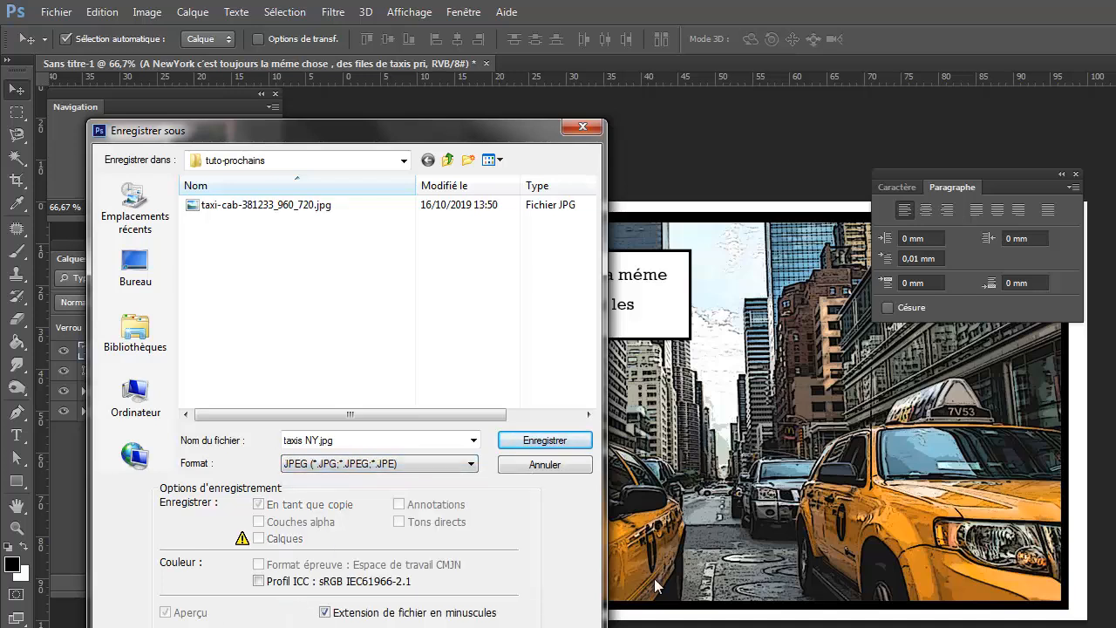
{"action": "left_click", "coordinate": [546, 441]}
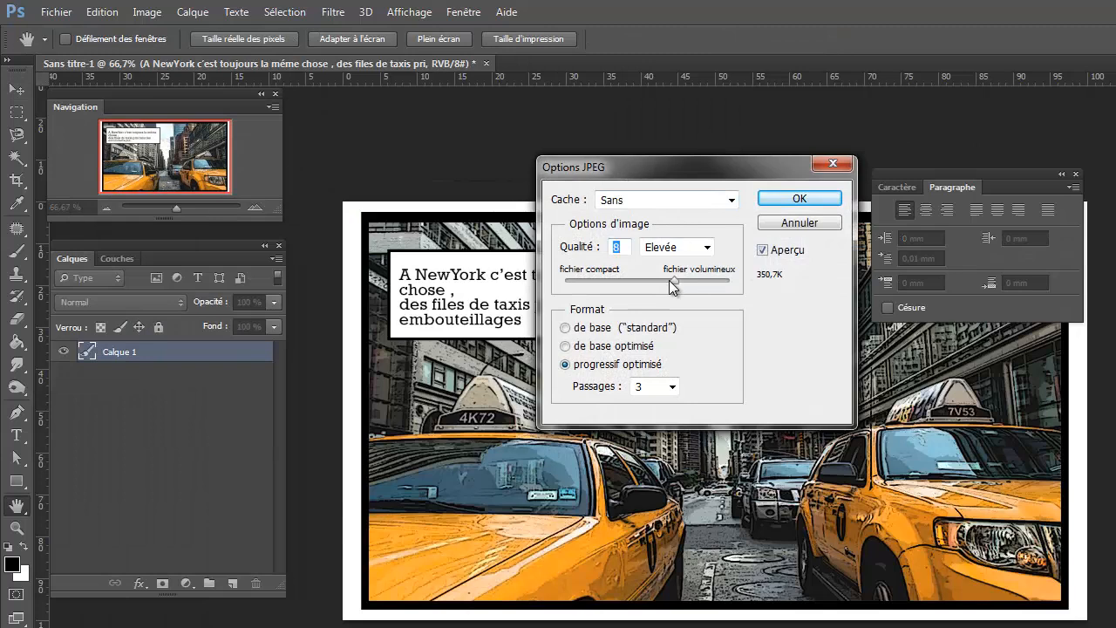
{"action": "left_click_drag", "start_coordinate": [676, 279], "coordinate": [717, 281]}
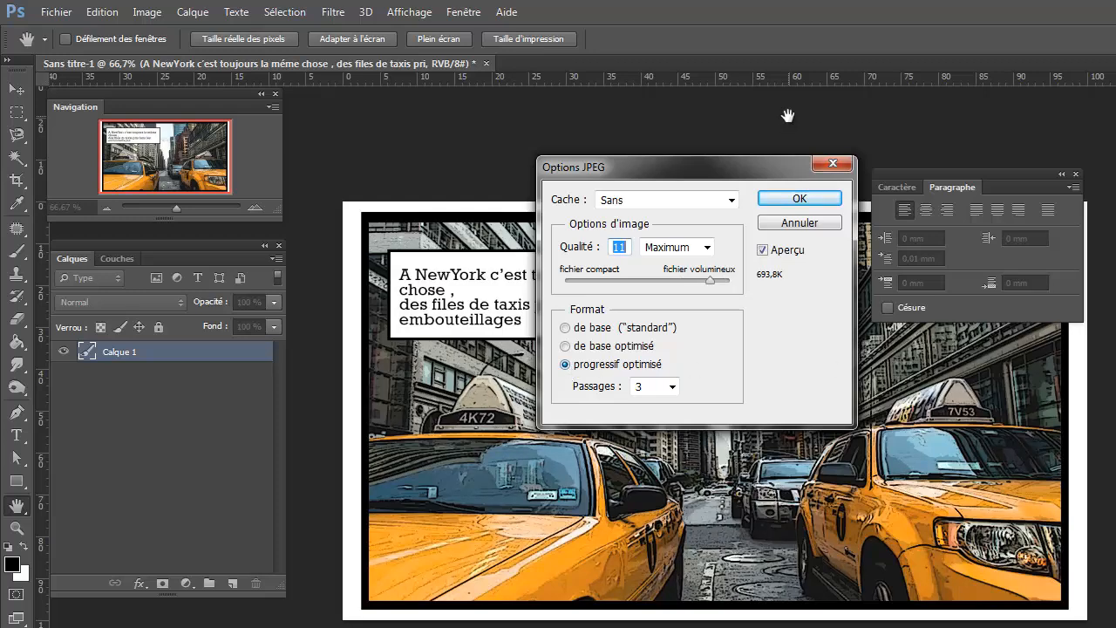
{"action": "left_click", "coordinate": [795, 199]}
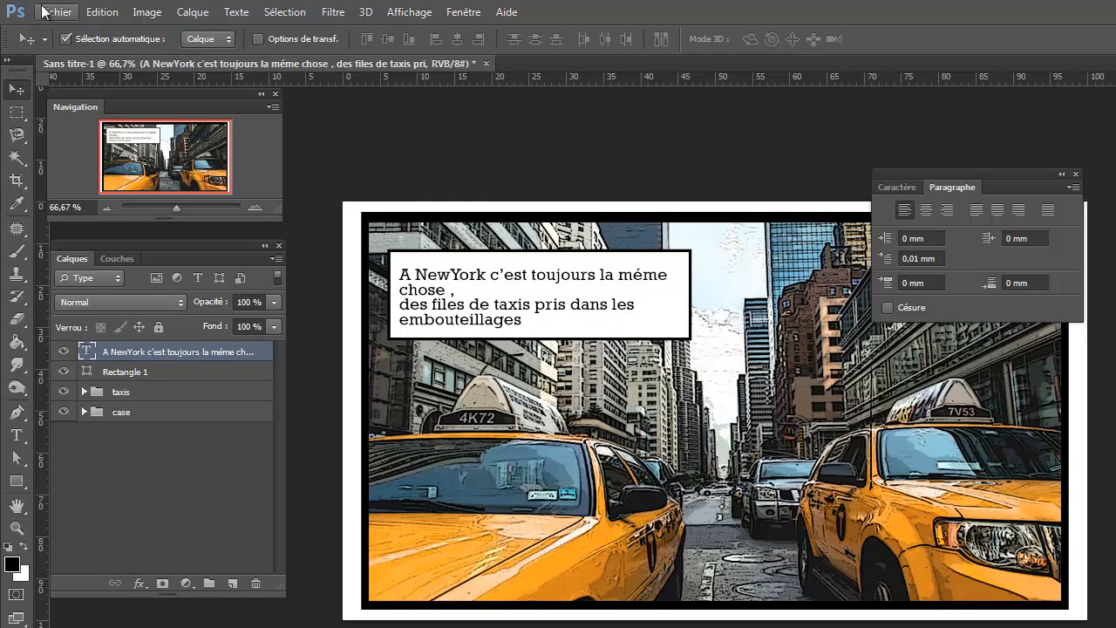
Quit the program and save the layered document's changes as taxiNY.psd in the tuto-prochains folder.
{"action": "left_click", "coordinate": [55, 15]}
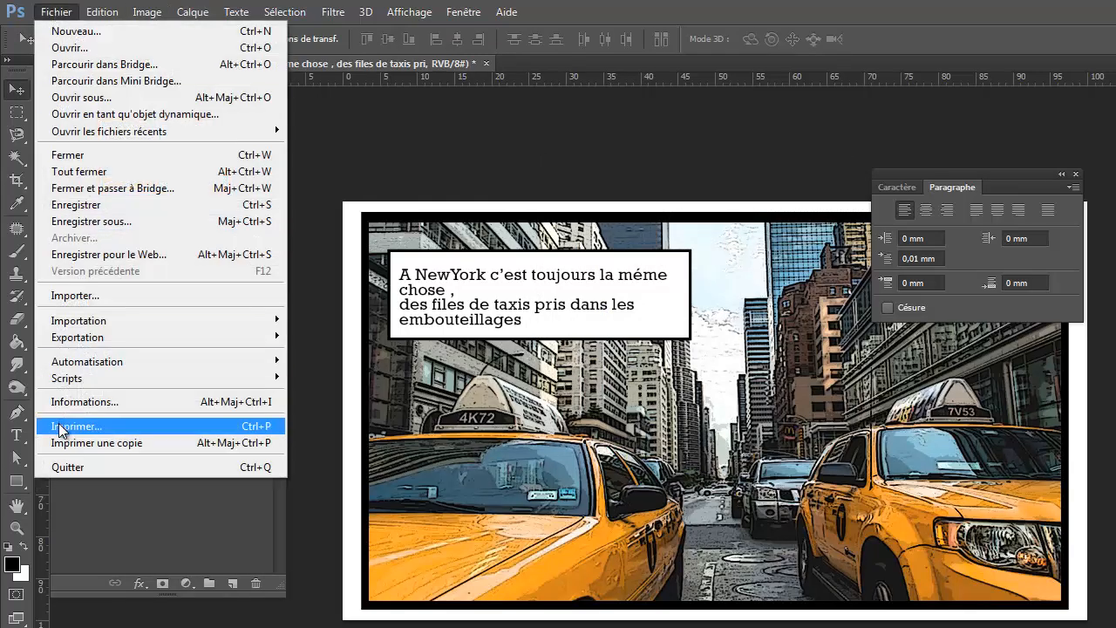
{"action": "left_click", "coordinate": [75, 469]}
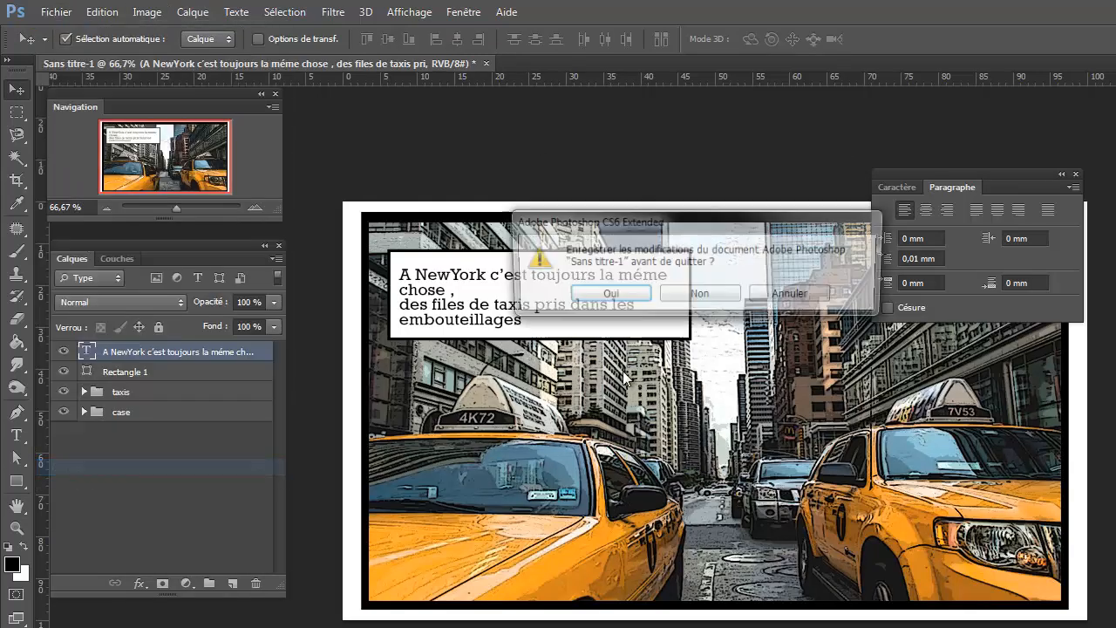
{"action": "left_click", "coordinate": [607, 294]}
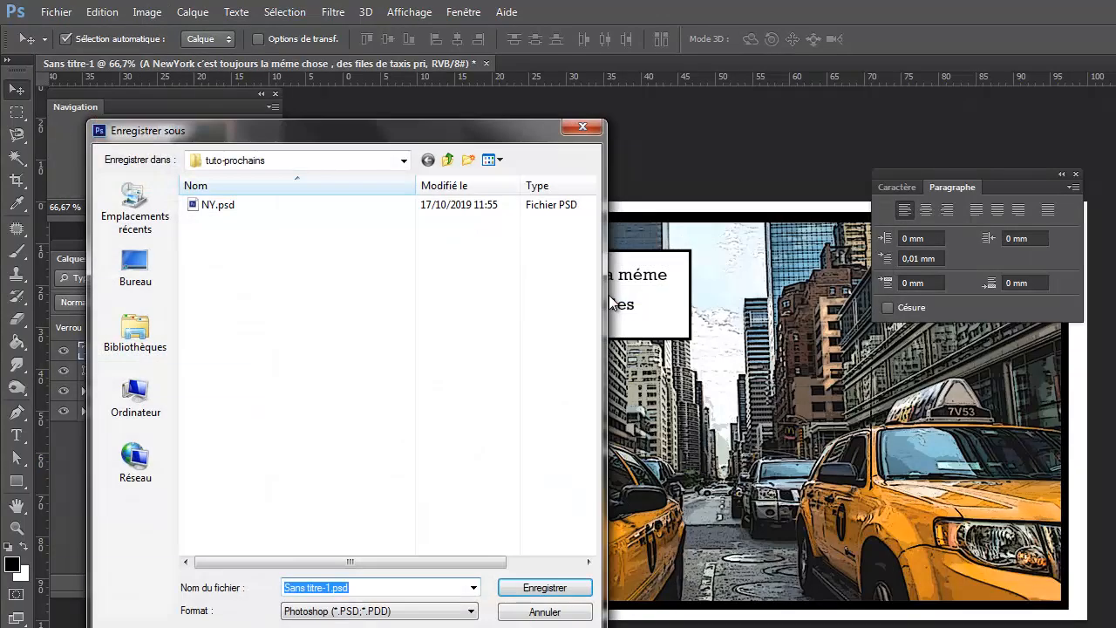
{"action": "left_click", "coordinate": [327, 589]}
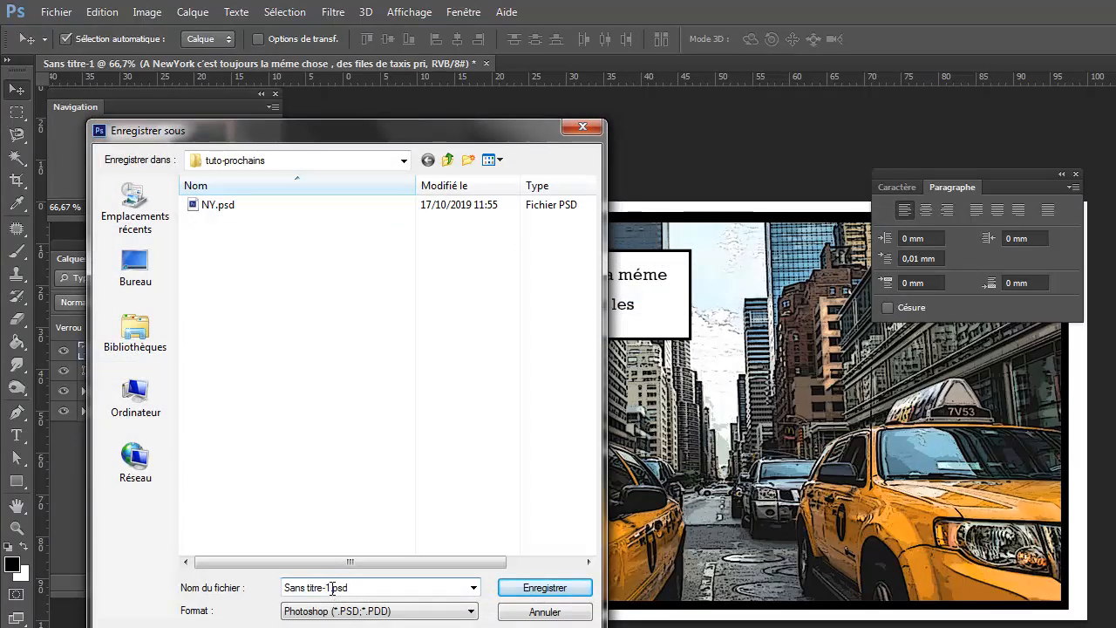
{"action": "key", "text": "shift+Home"}
{"action": "key", "text": "BackSpace"}
{"action": "type", "text": "taxiNY"}
{"action": "left_click", "coordinate": [579, 589]}
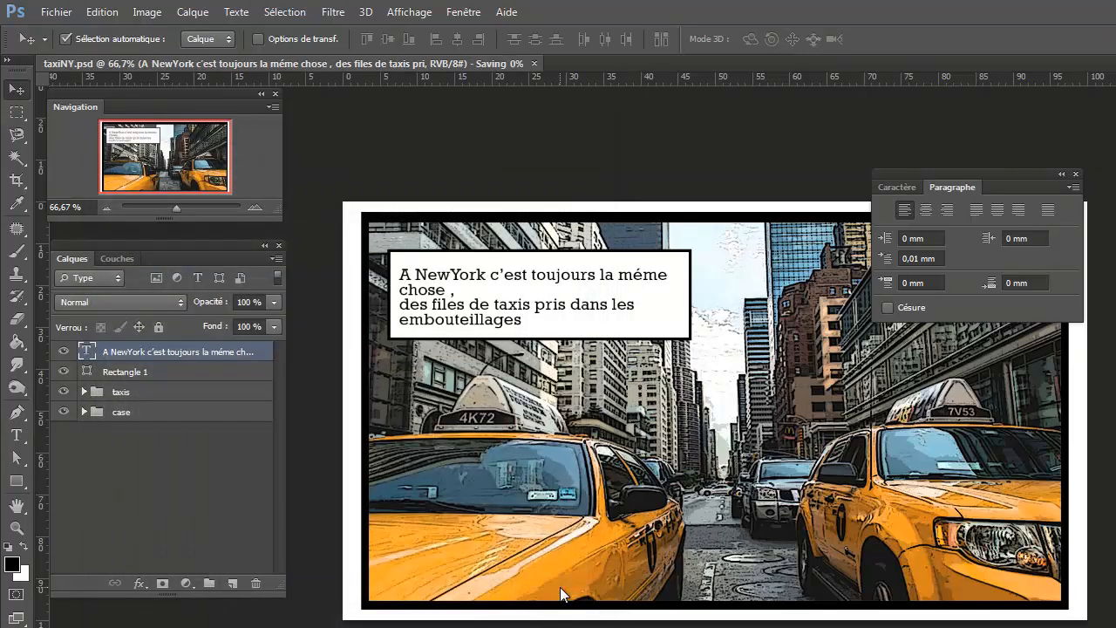